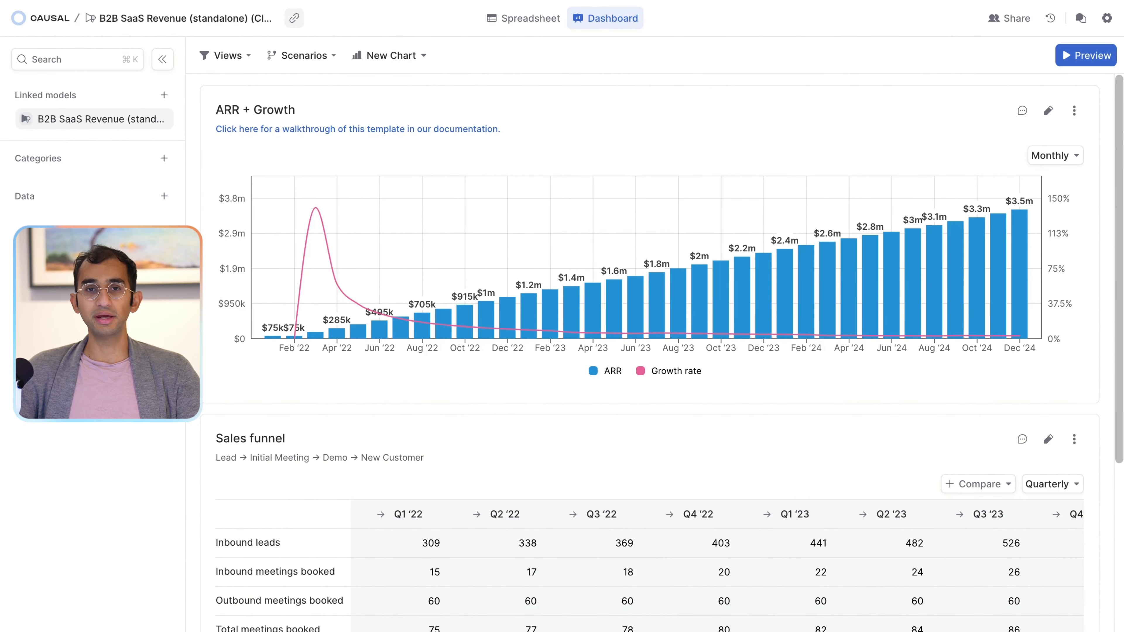
scroll(211, 308, "down", 6)
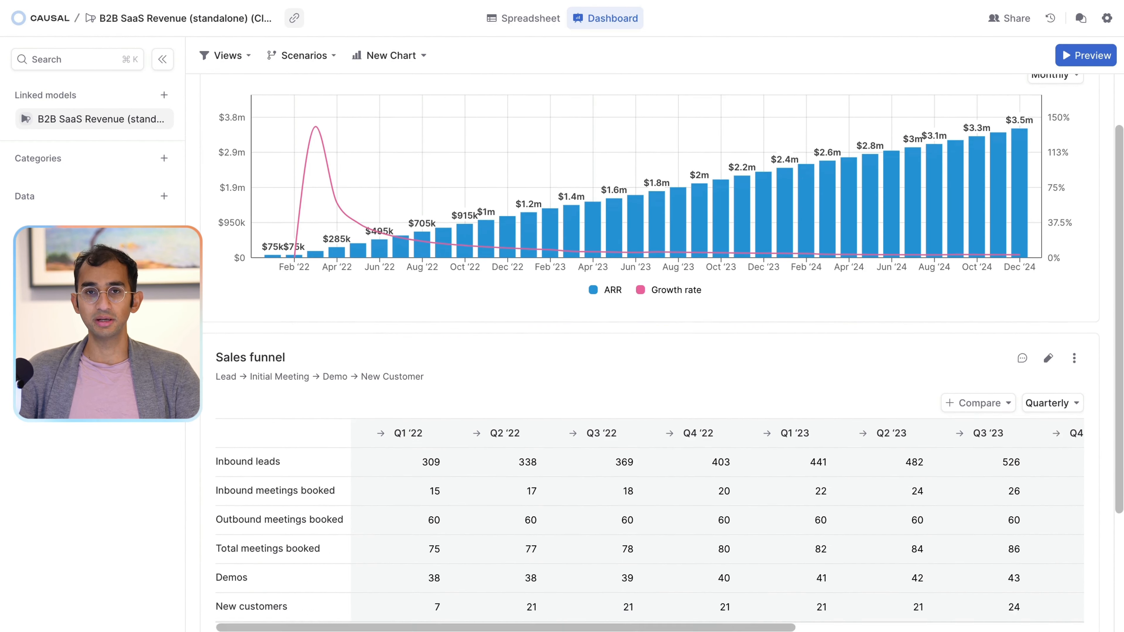
scroll(650, 354, "down", 3)
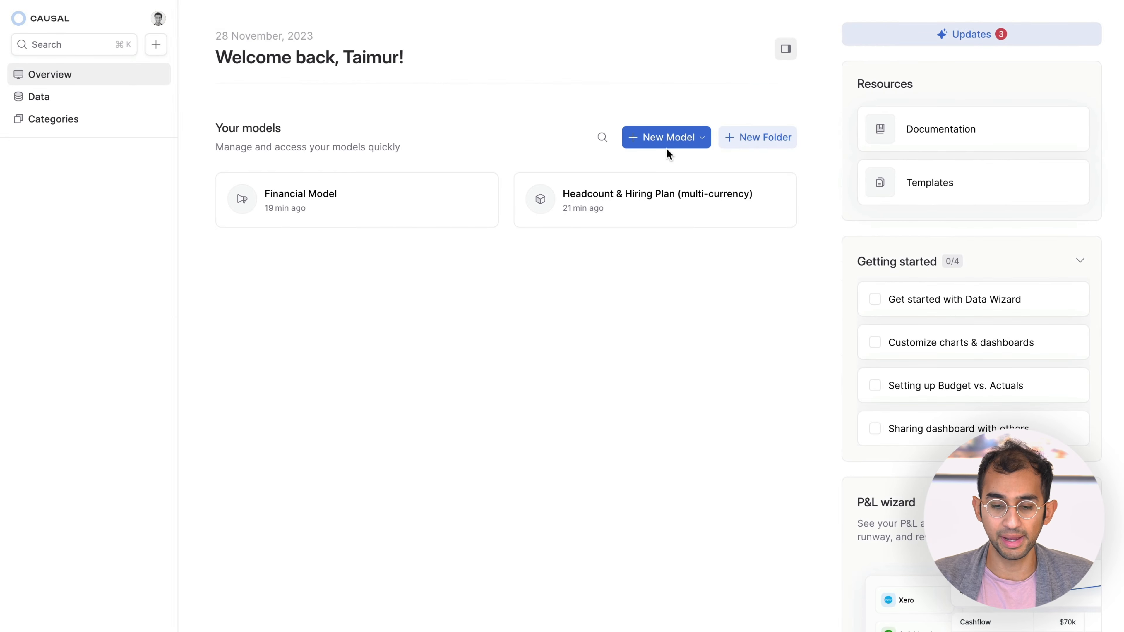
Step: Create a new model from the B2B SaaS Revenue Model template after browsing the template list
left_click(668, 141)
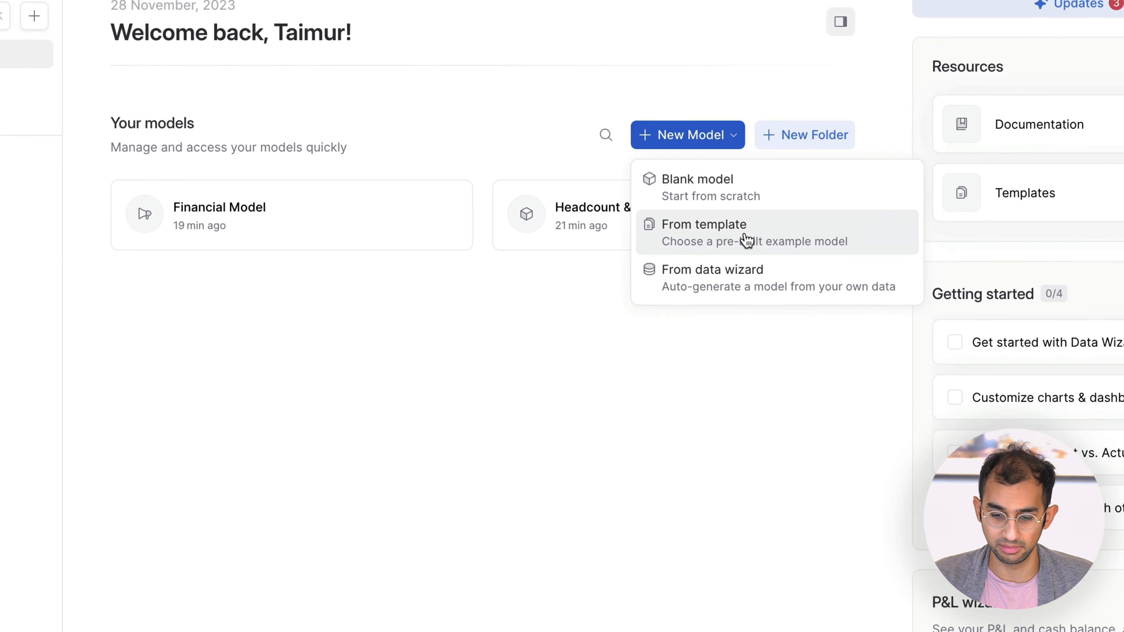
left_click(746, 239)
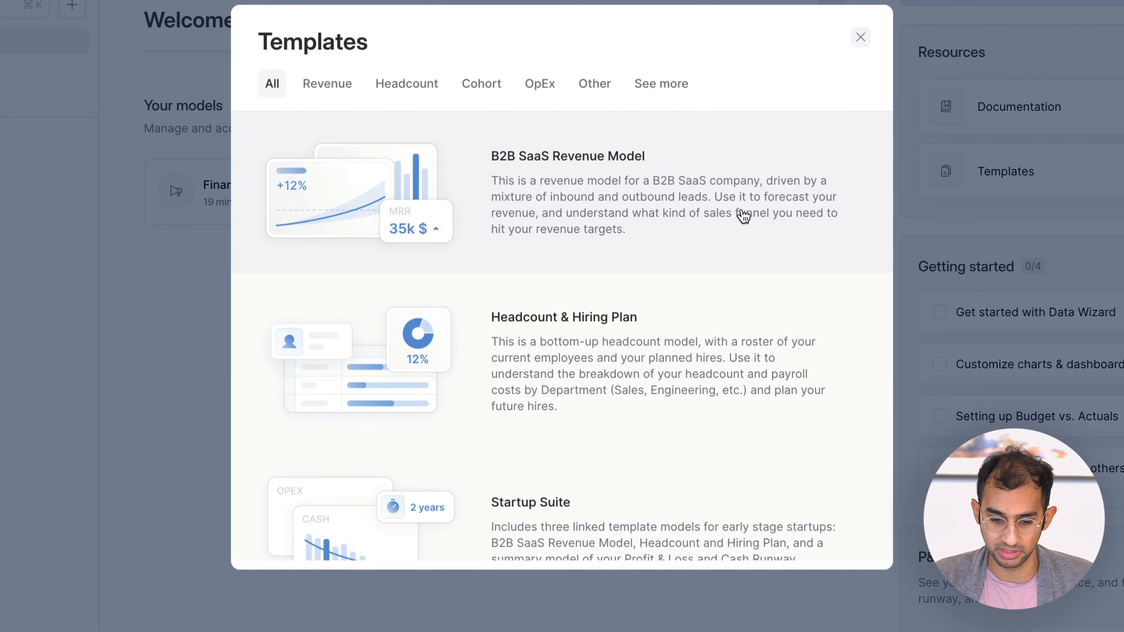
scroll(639, 312, "down", 5)
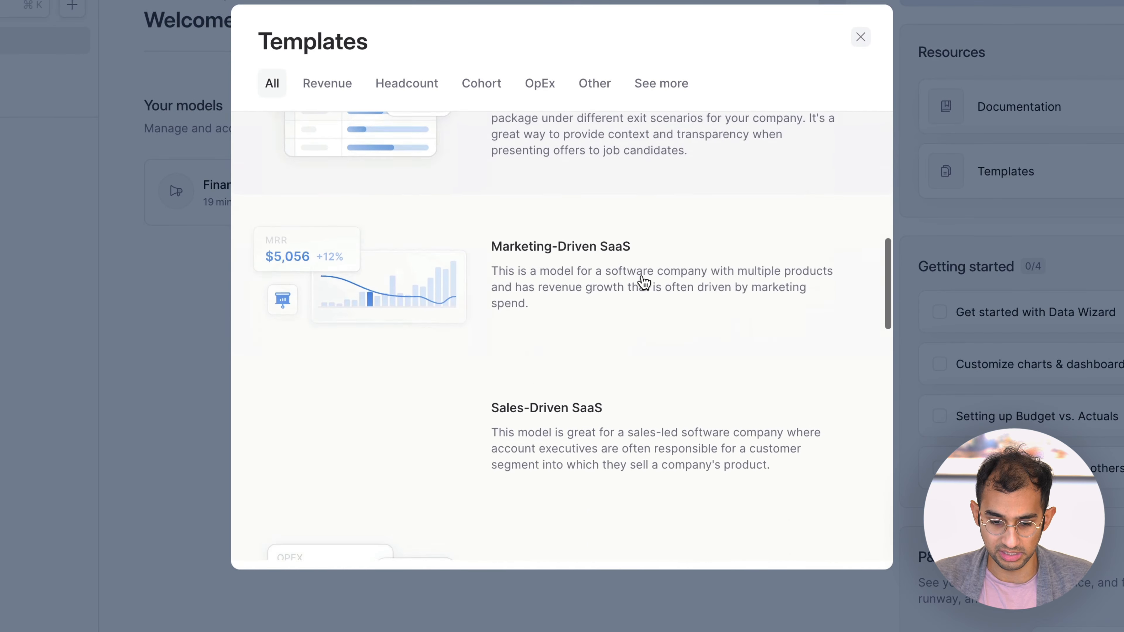
scroll(644, 282, "down", 10)
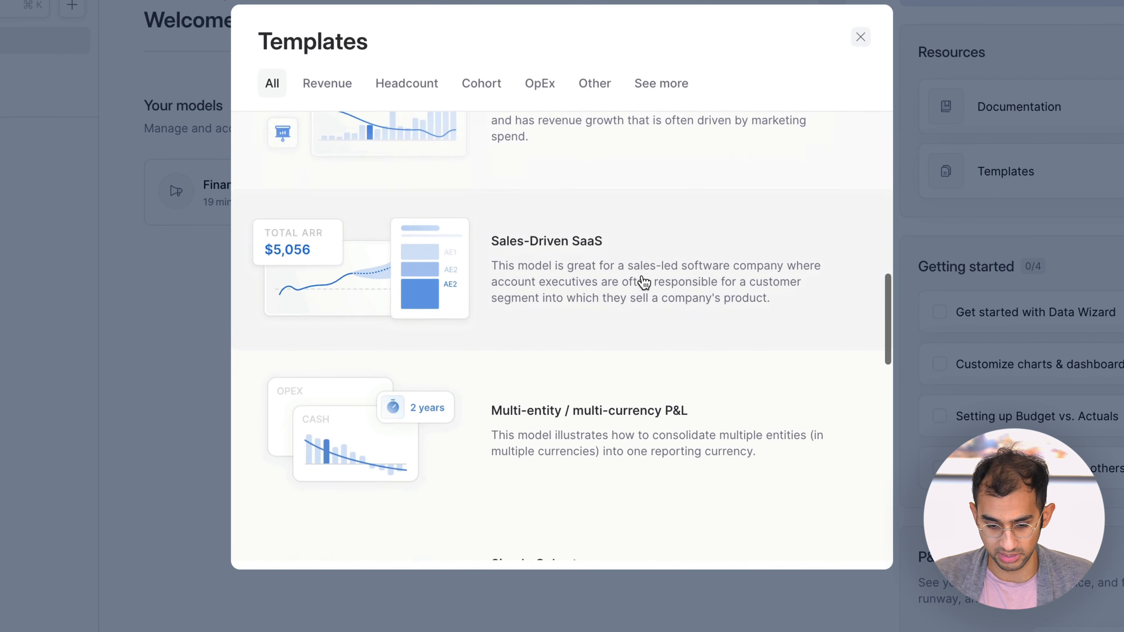
scroll(644, 282, "up", 20)
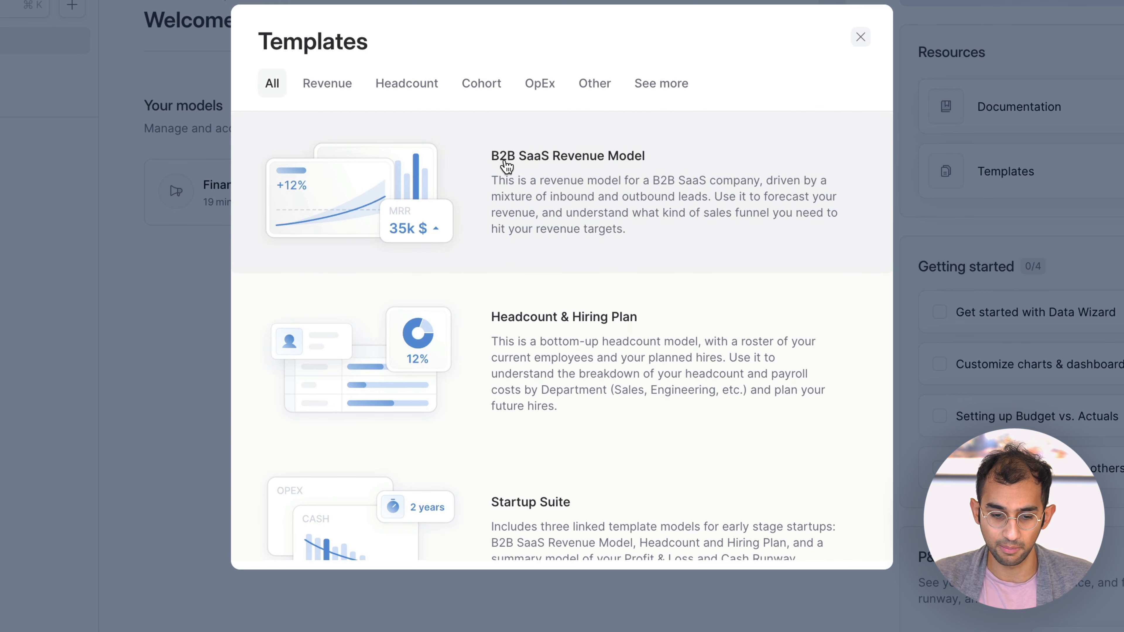
left_click(538, 168)
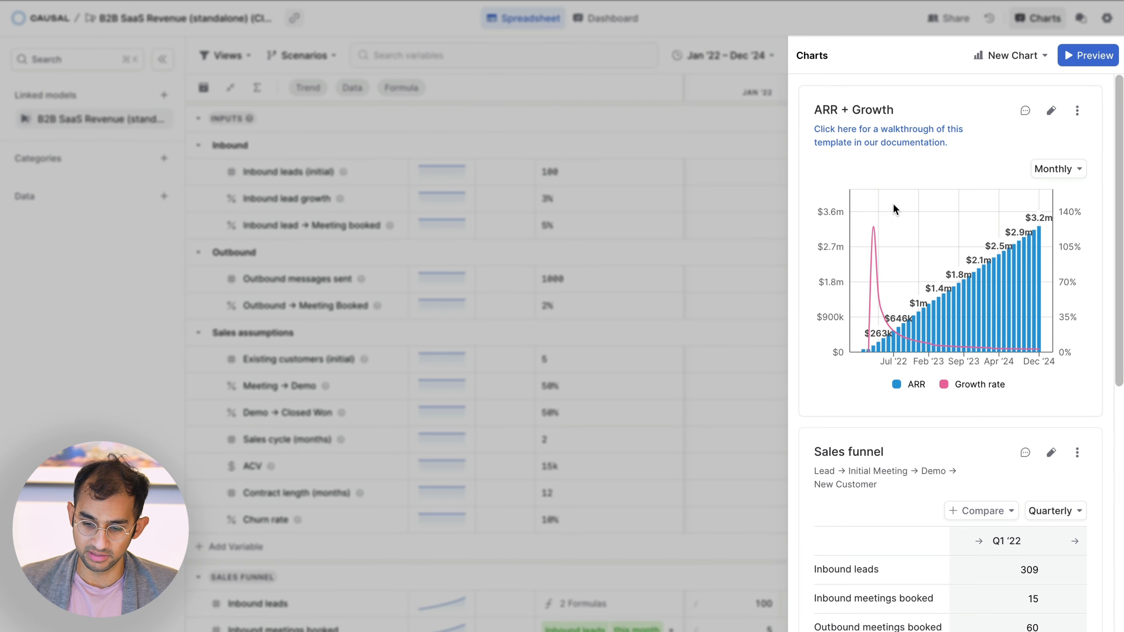
Step: Look through the model's charts, then close them and hide the Data column in the spreadsheet
scroll(898, 226, "down", 3)
scroll(901, 242, "down", 10)
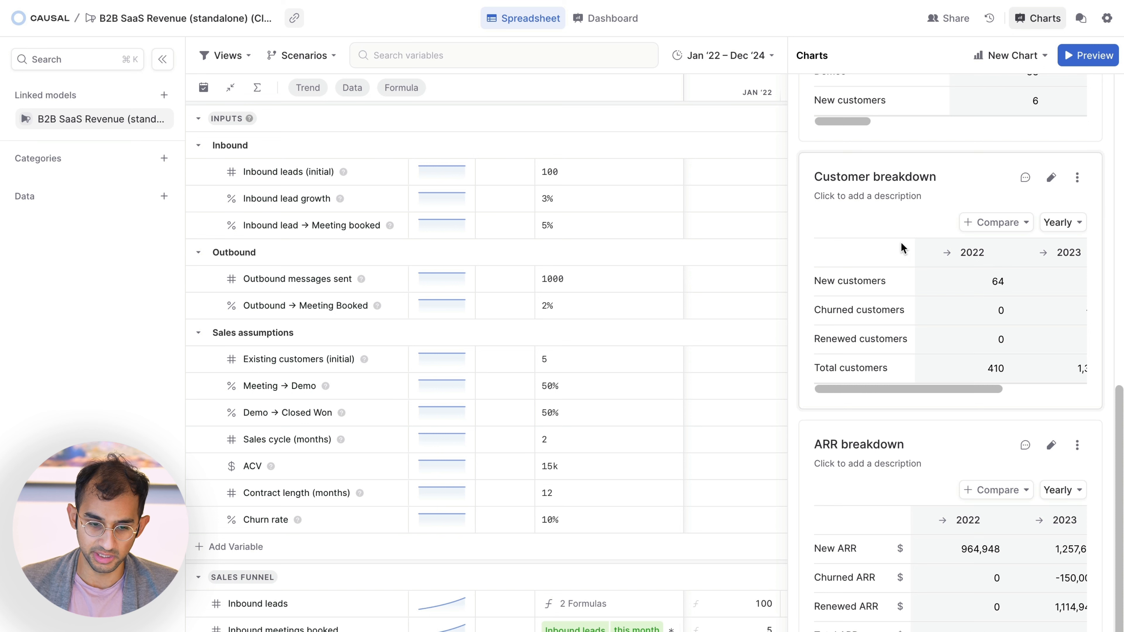
left_click(1017, 23)
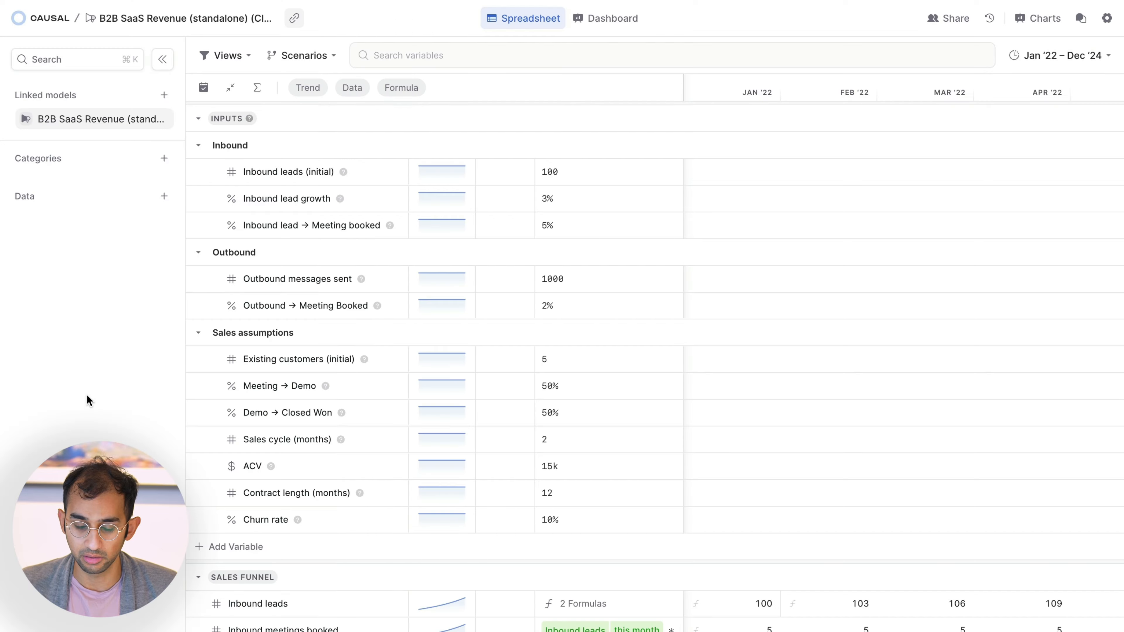
left_click(356, 94)
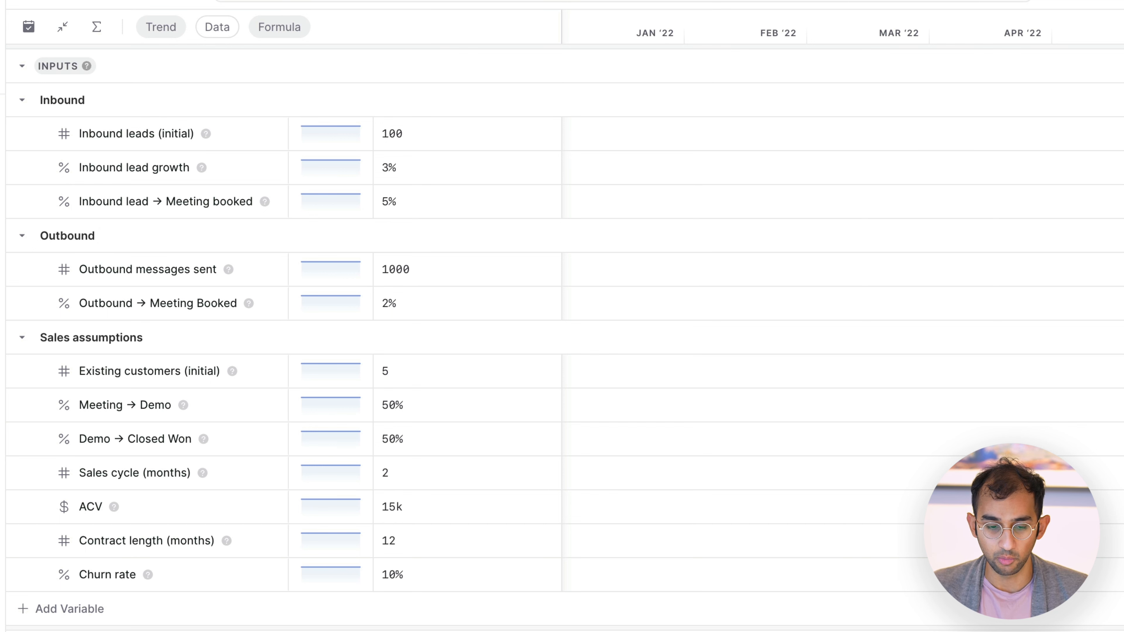
Step: Examine the Inbound and Outbound input assumptions, including initial inbound leads, inbound lead growth and outbound messages sent
left_click(474, 149)
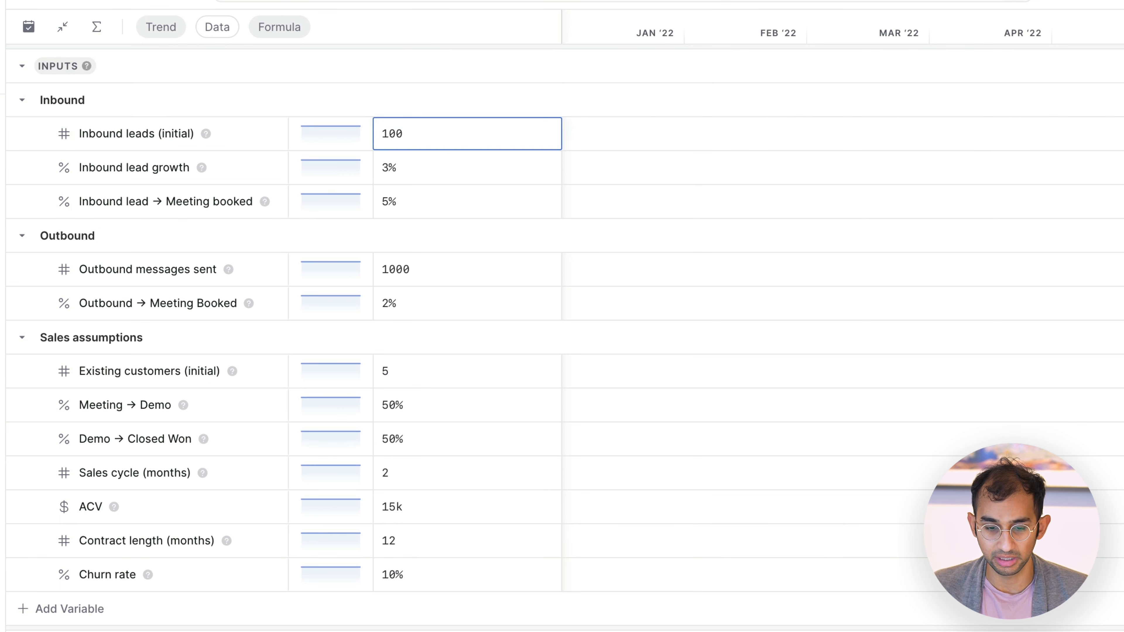
left_click(529, 180)
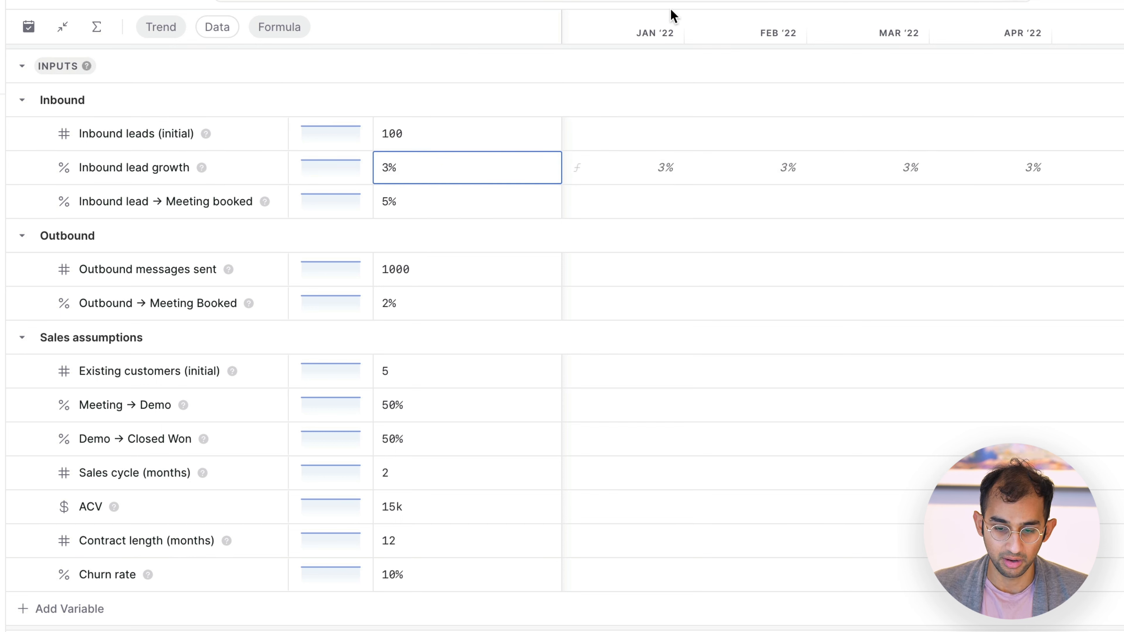
key("Escape")
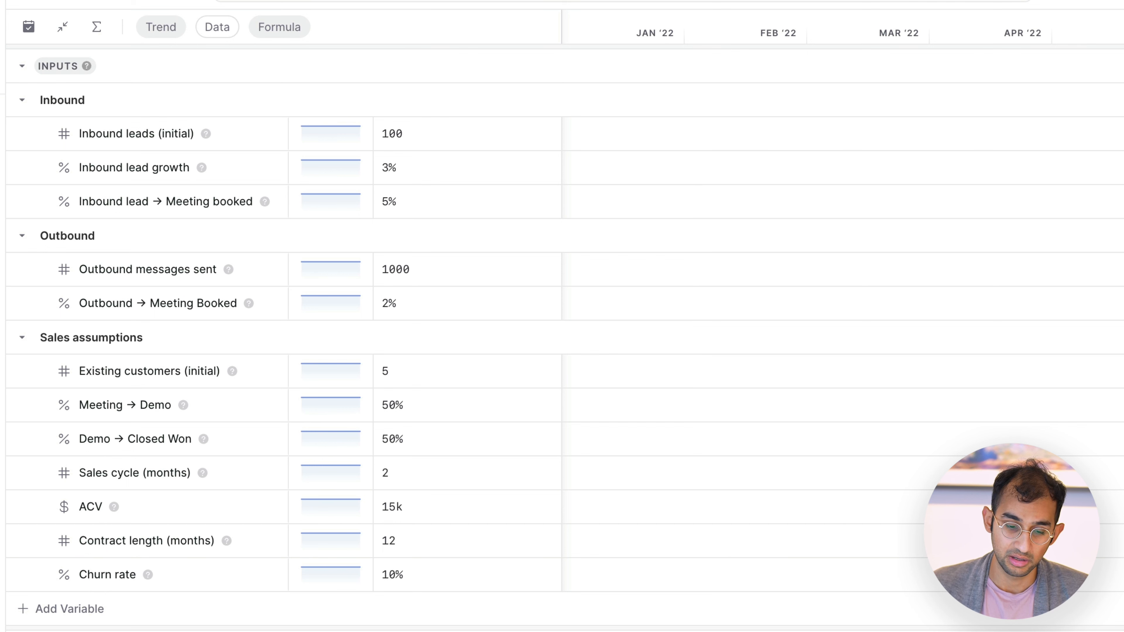
left_click(533, 282)
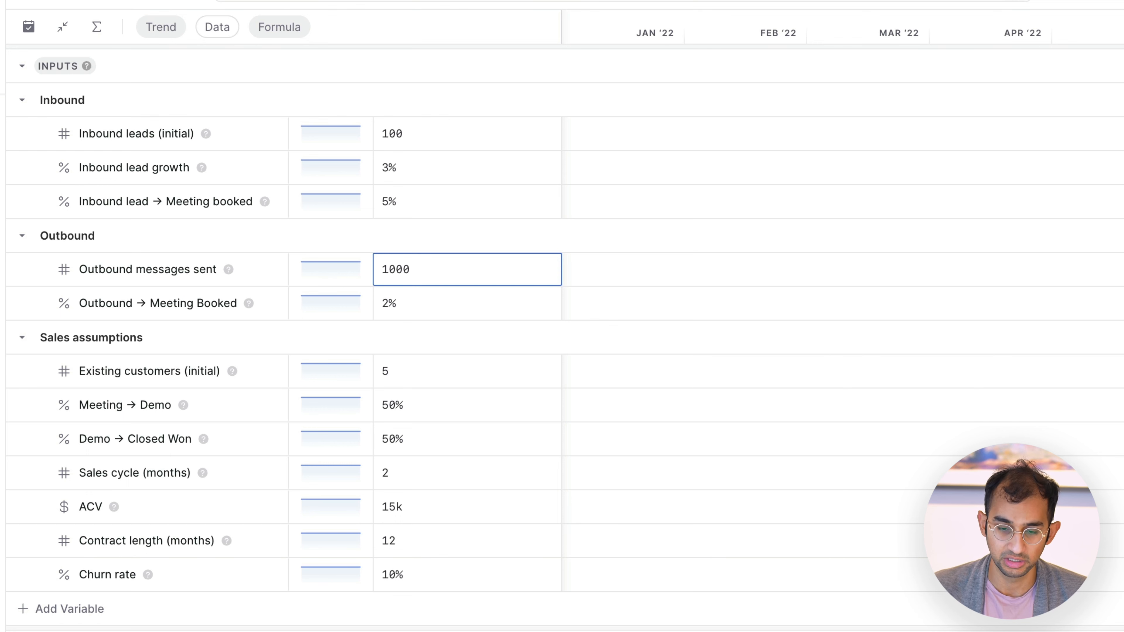
scroll(659, 277, "down", 3)
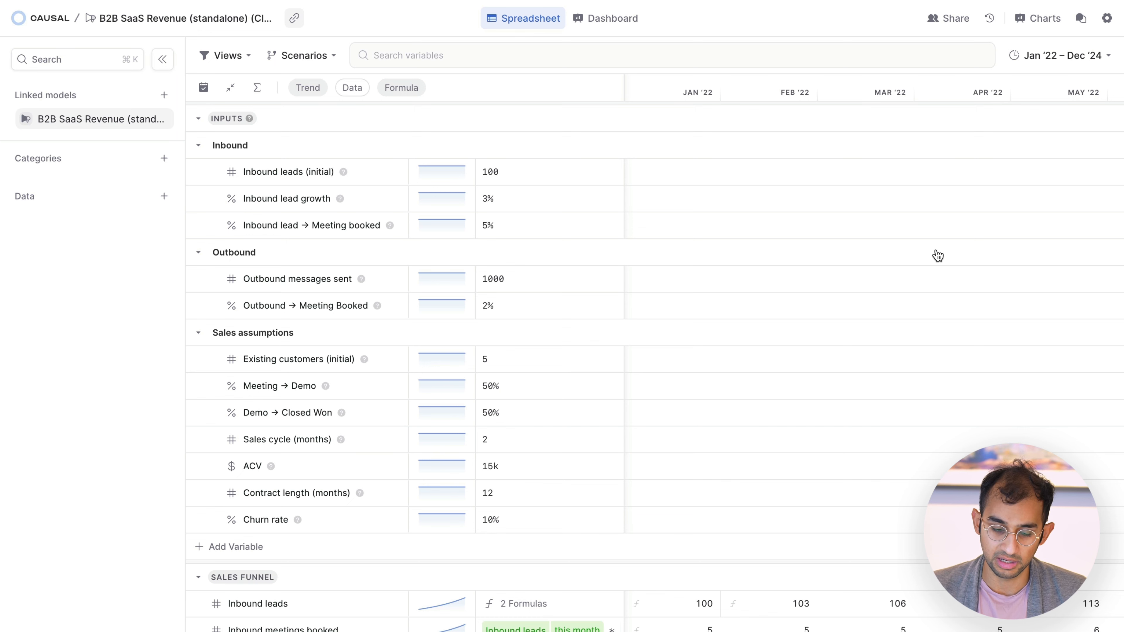
Step: Collapse the Inputs section and widen the Formula column enough to show the complete formulas
left_click(784, 125)
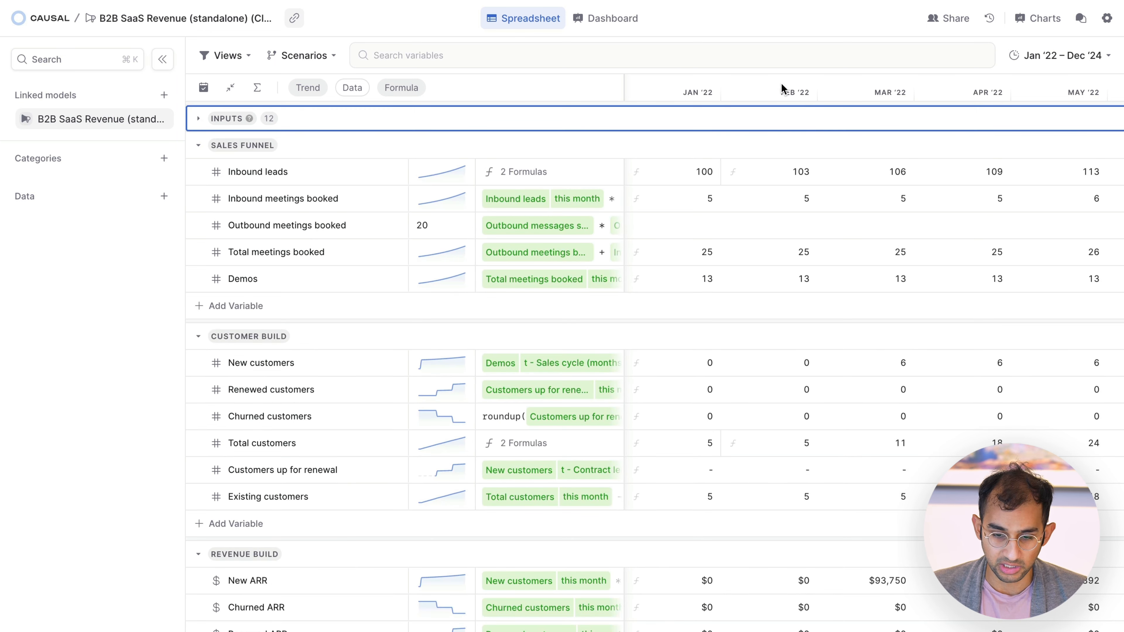
left_click(773, 32)
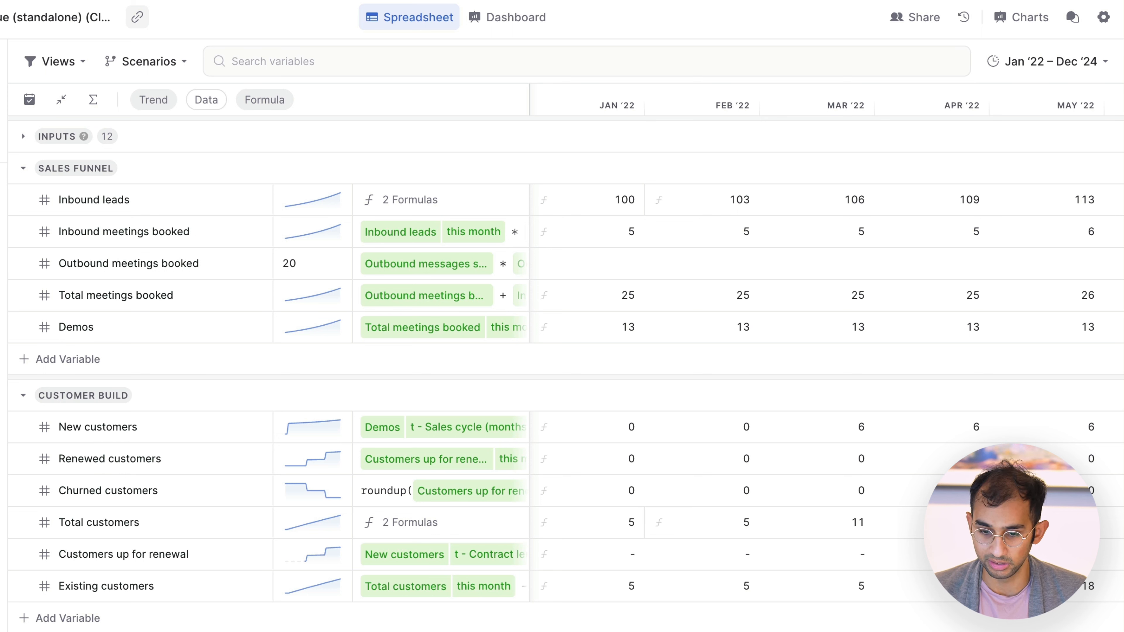
left_click_drag(525, 94, 925, 82)
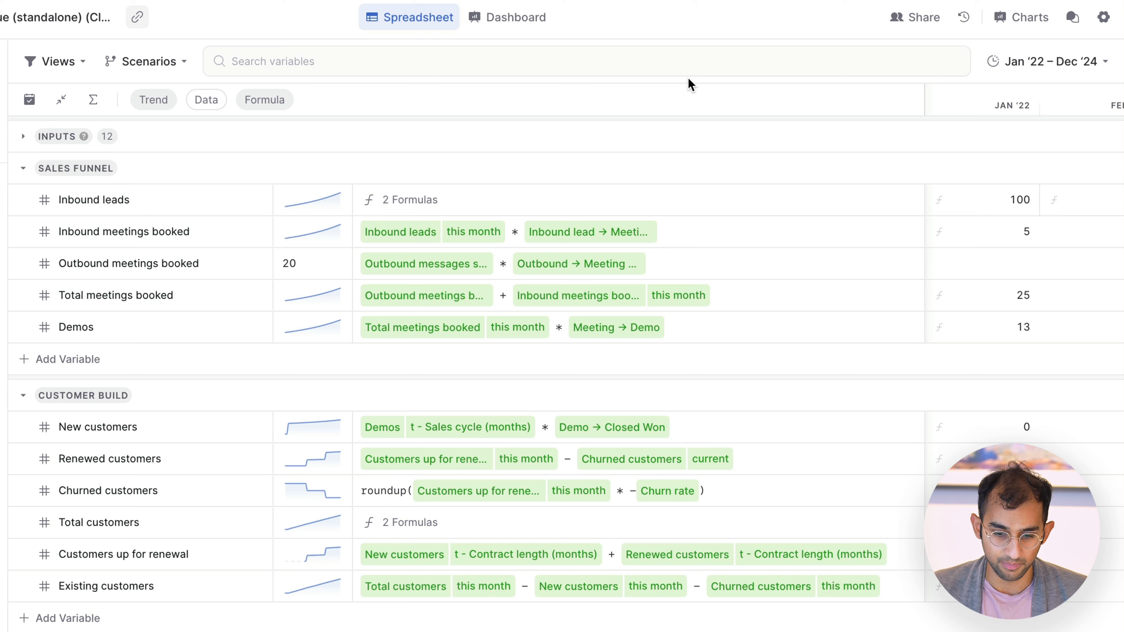
Step: Trace the Sales Funnel formulas backwards from Demos through total, outbound and inbound meetings booked
left_click(199, 331)
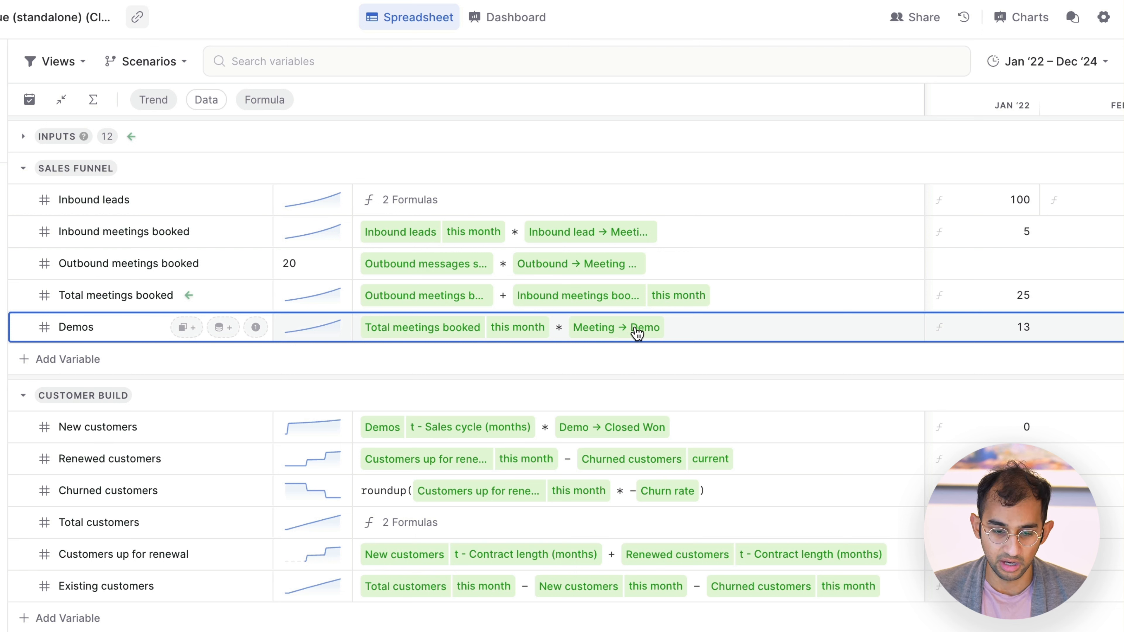
left_click(755, 295)
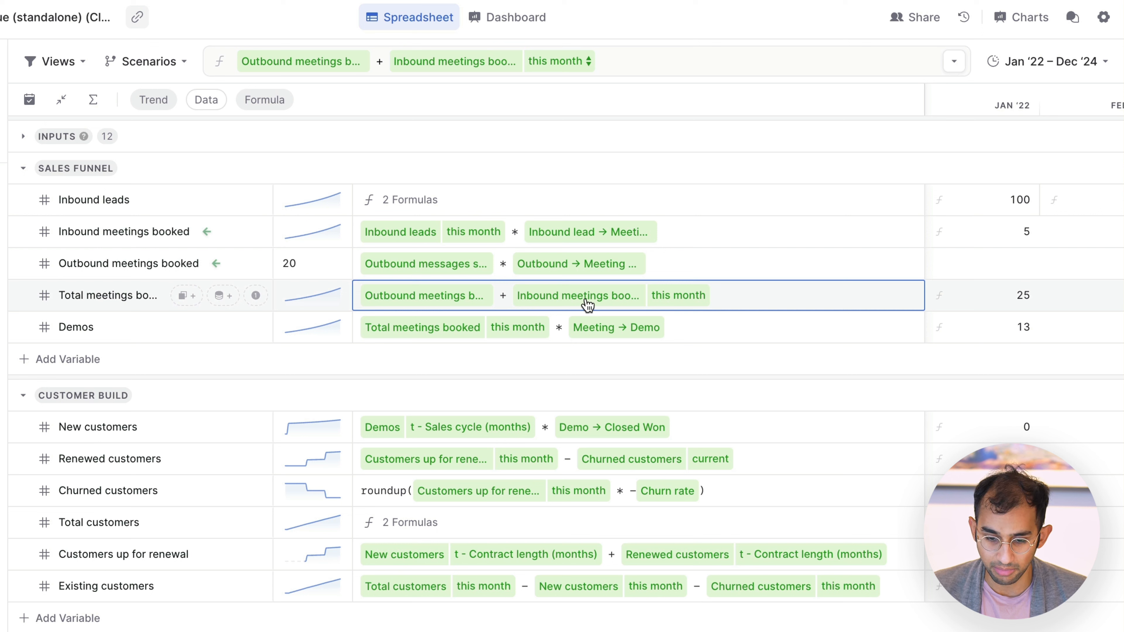
left_click(684, 265)
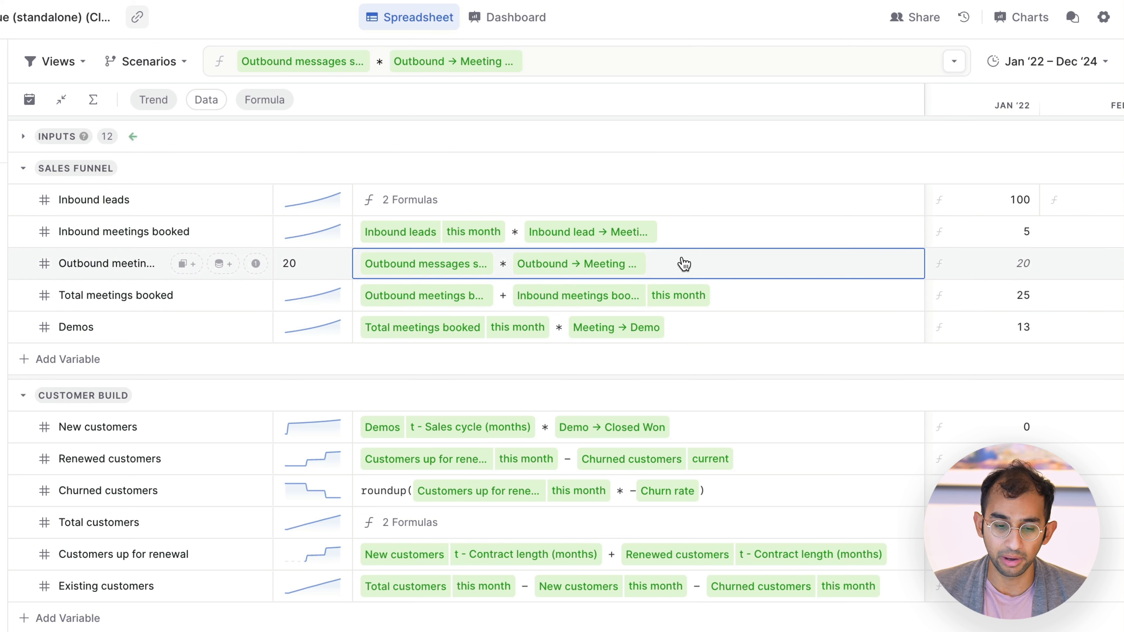
left_click(455, 271)
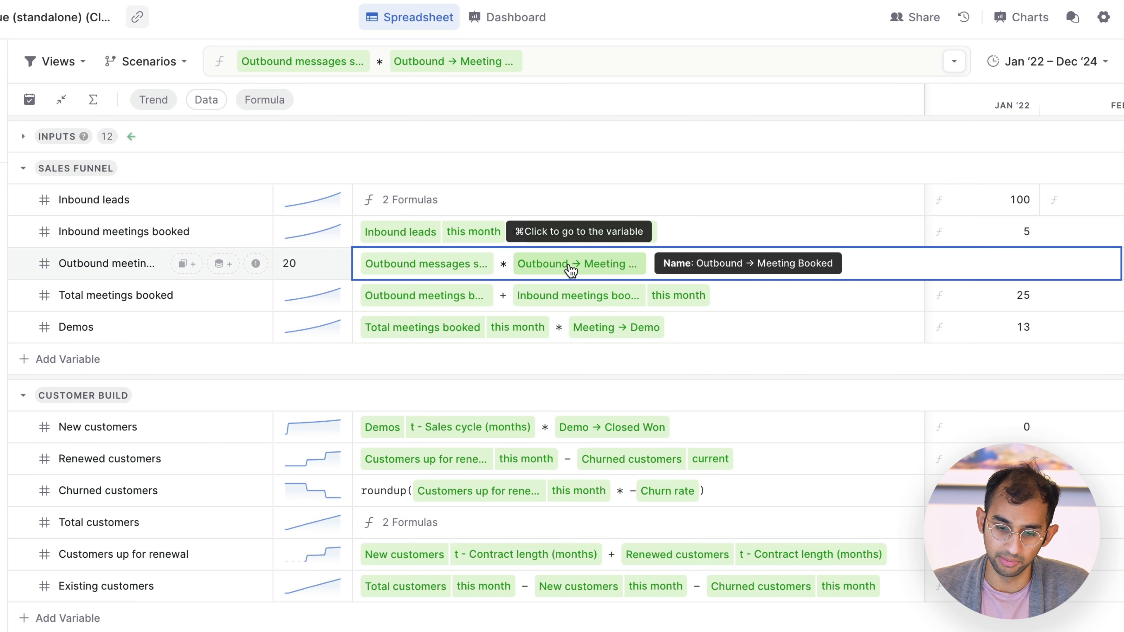
left_click(701, 233)
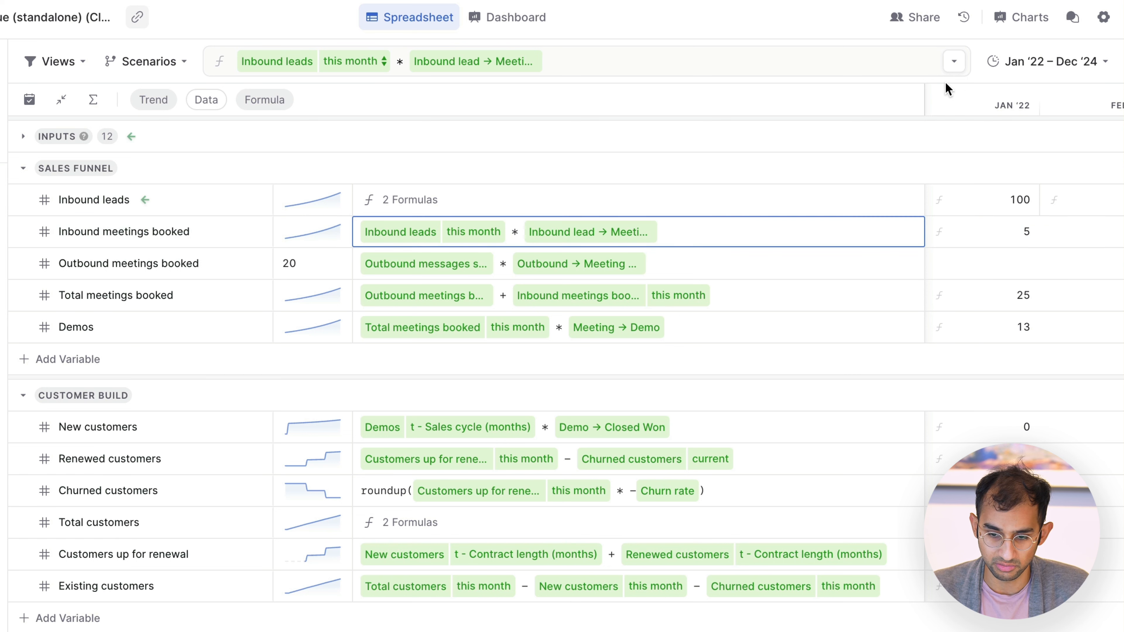
Step: Narrow the Formula column to reveal more months and inspect the Jan '22 formula of Inbound leads
left_click_drag(924, 100, 647, 130)
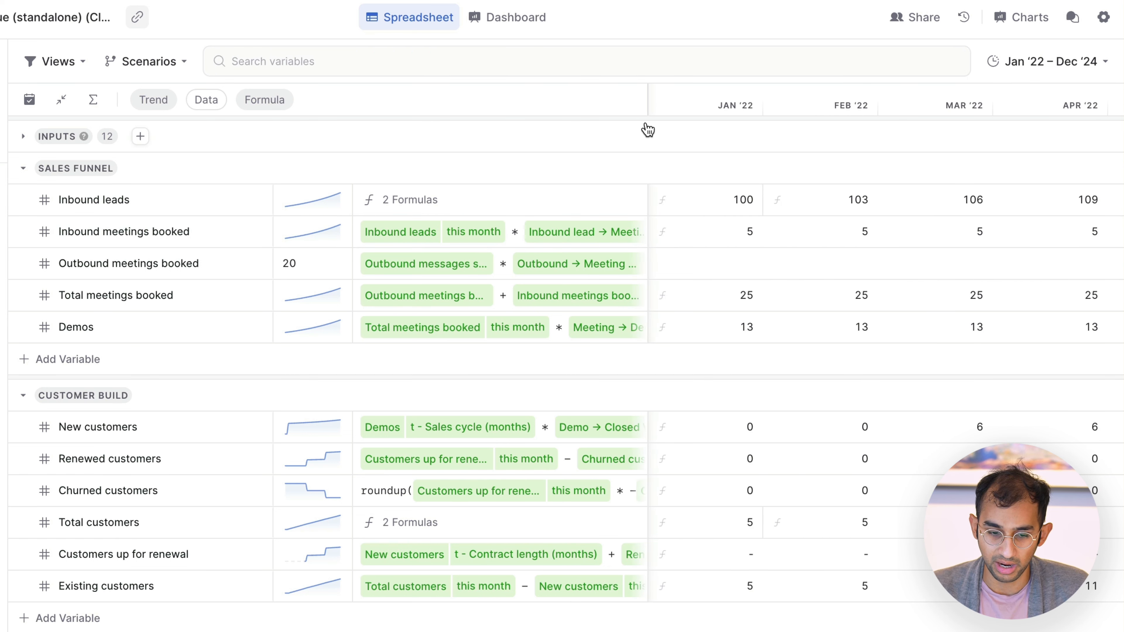
left_click_drag(648, 104, 589, 103)
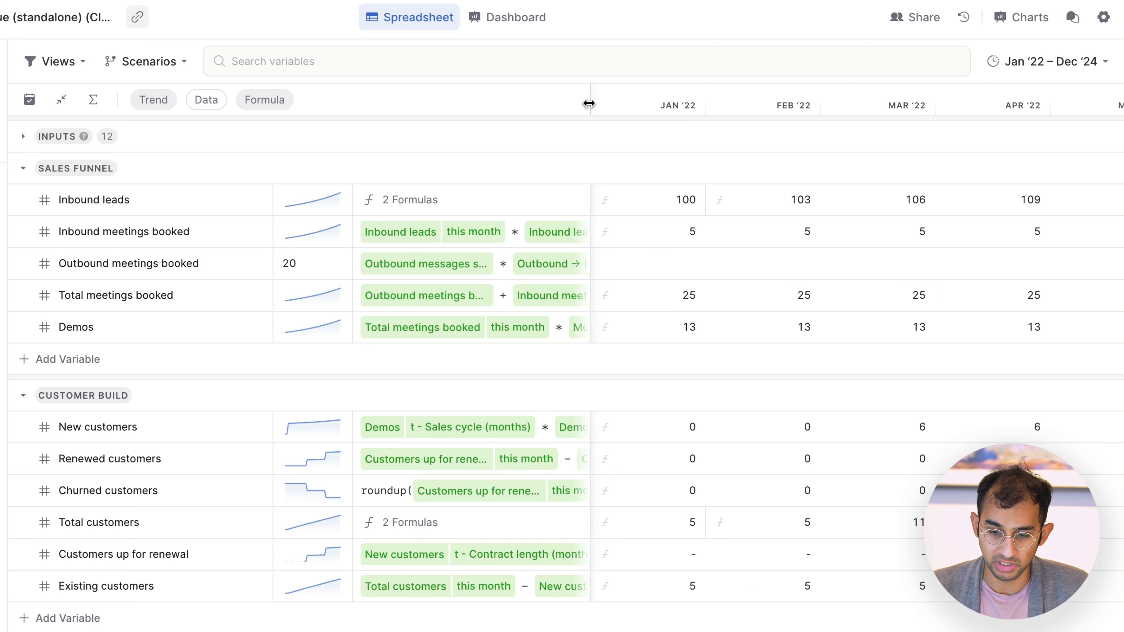
left_click(442, 204)
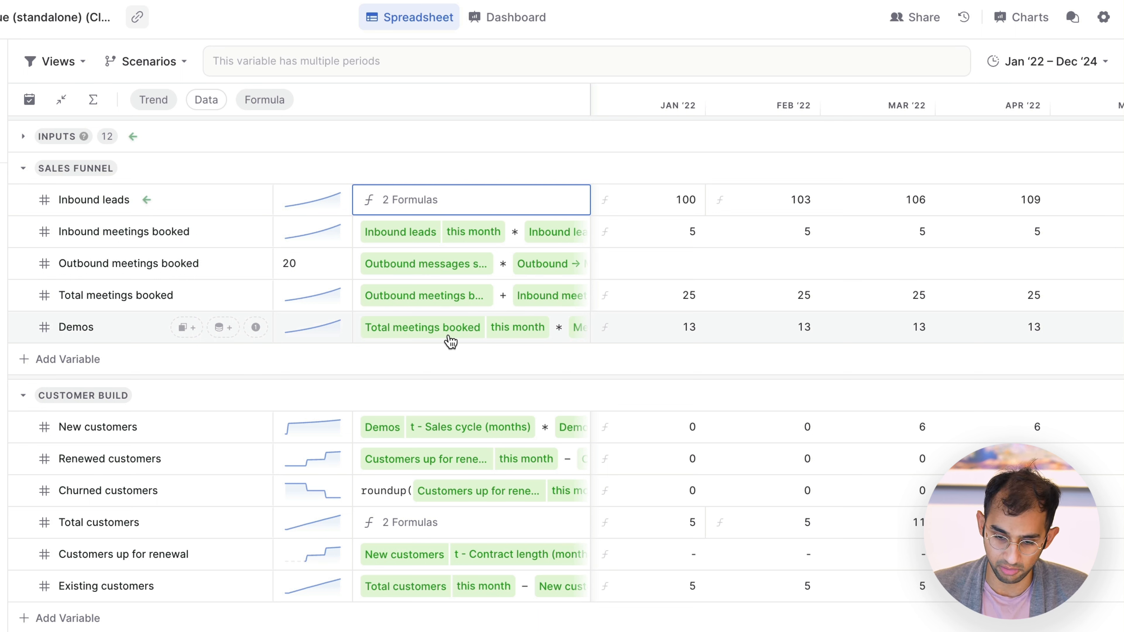
left_click(549, 37)
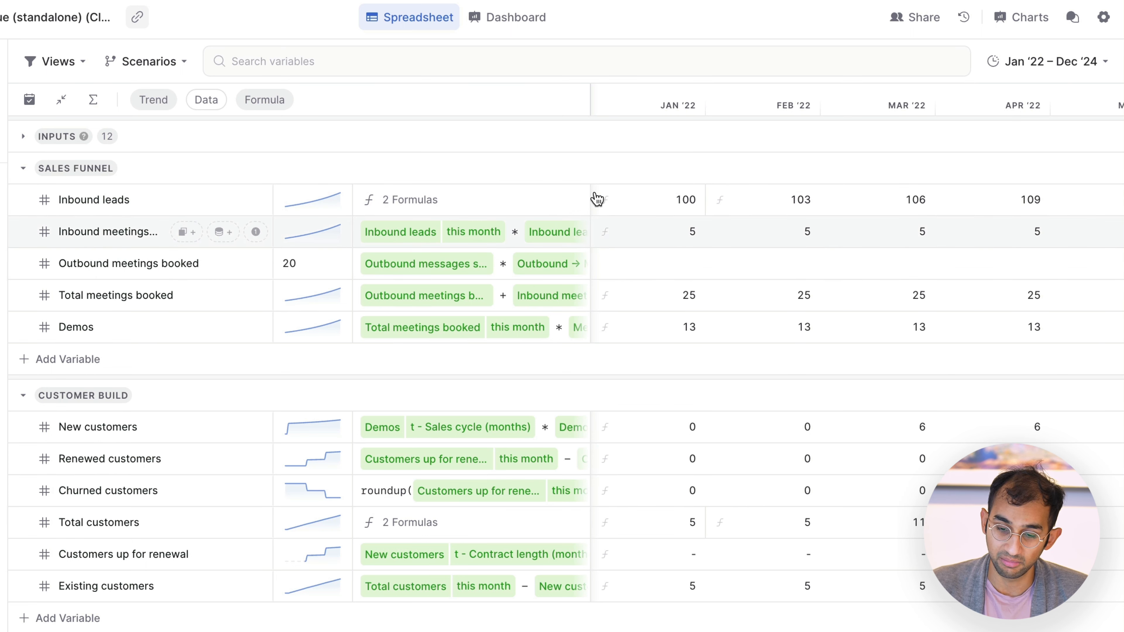
left_click(628, 212)
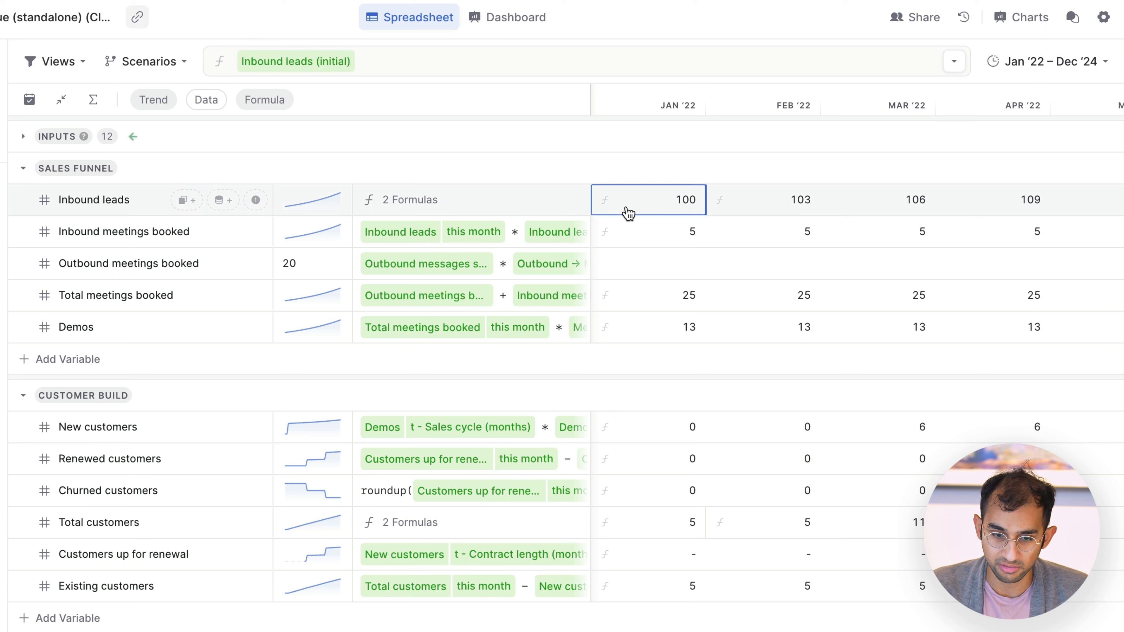
left_click(646, 211)
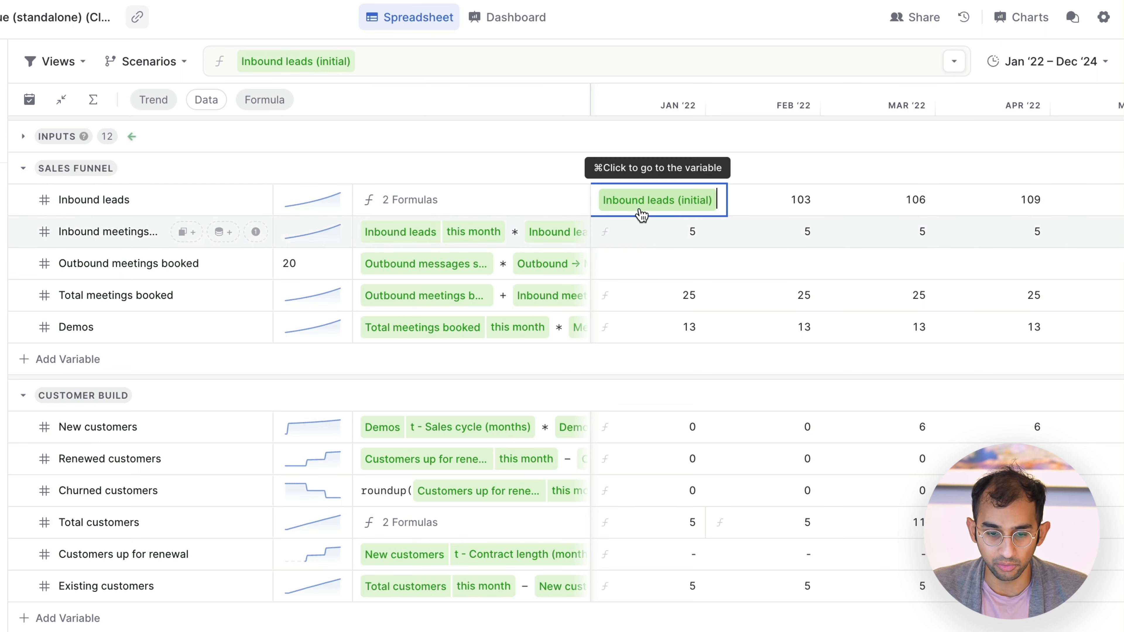
key("Escape")
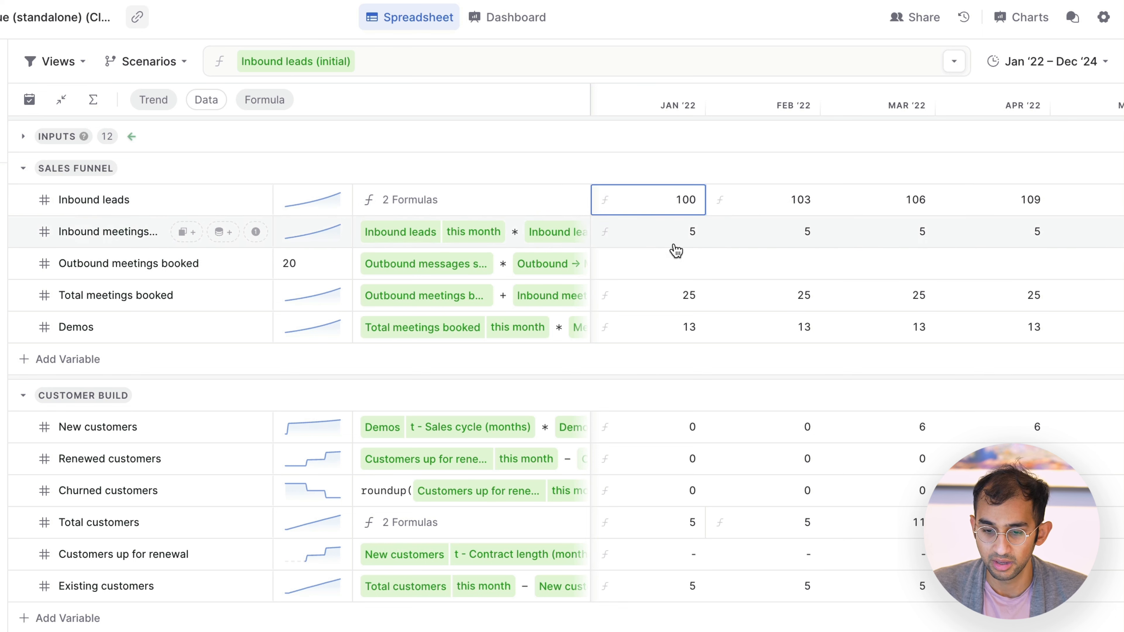
Step: Inspect the Feb '22 formula of Inbound leads without changing it
left_click(772, 270)
left_click(777, 197)
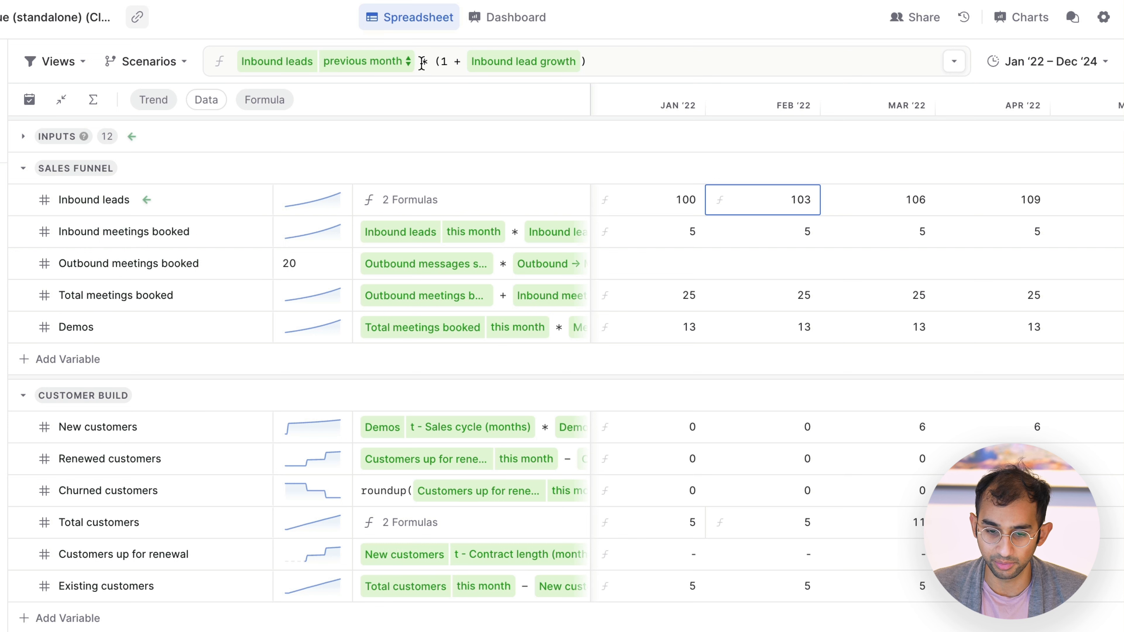
left_click(814, 274)
left_click(783, 210)
left_click(608, 205)
double_click(790, 205)
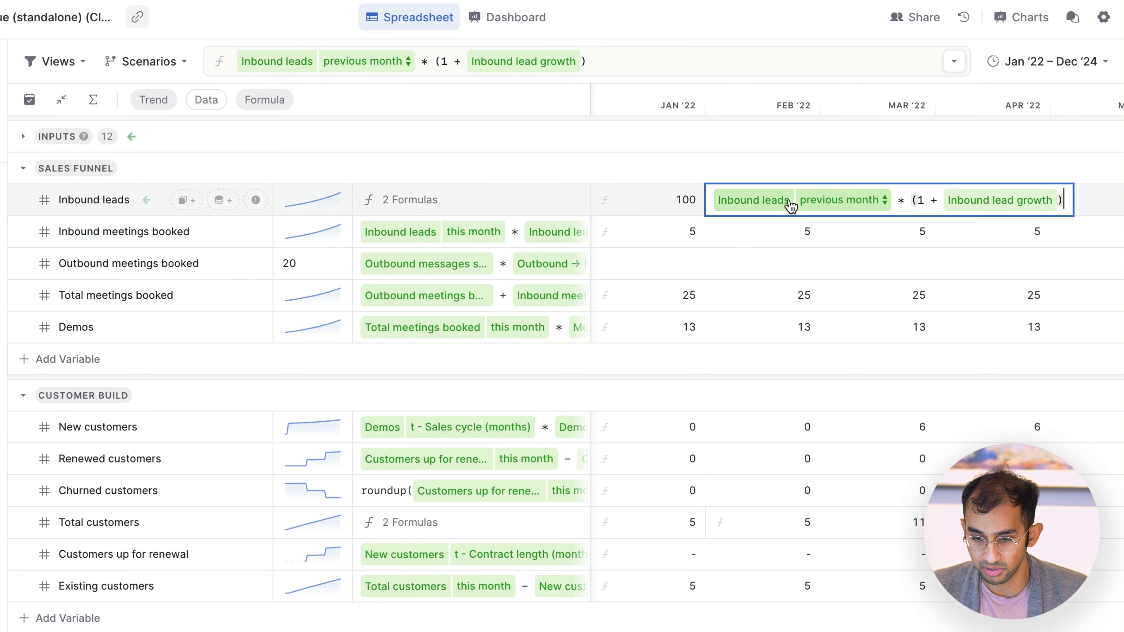
key("Escape")
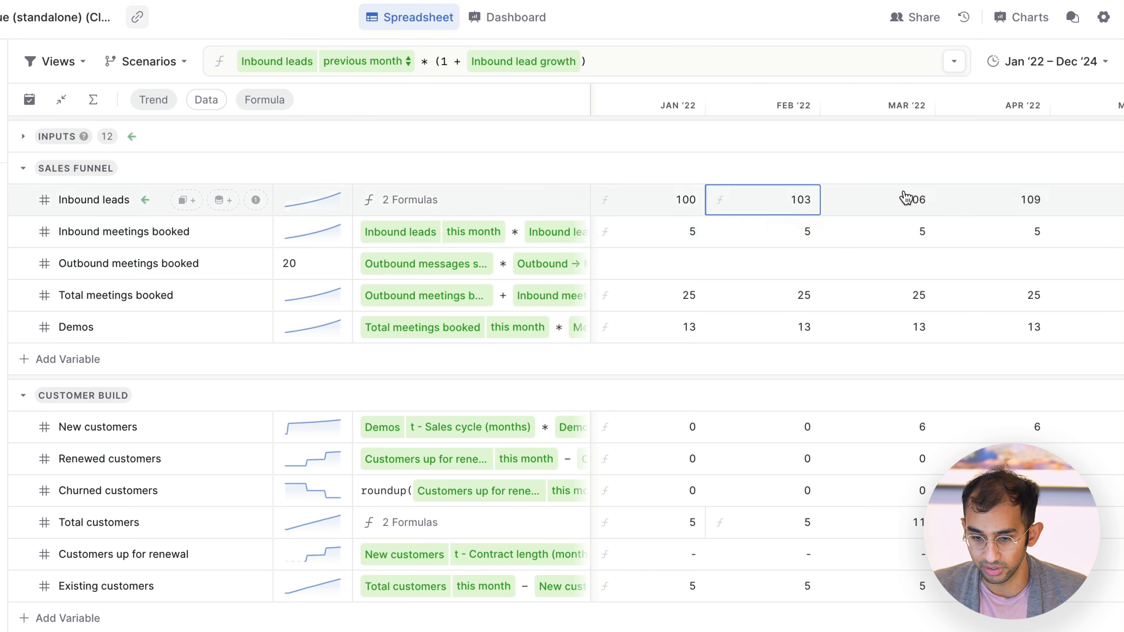
Step: Compare the Jan '22 and Feb '22 formulas of Inbound leads
left_click(878, 206)
left_click(610, 211)
left_click(614, 212)
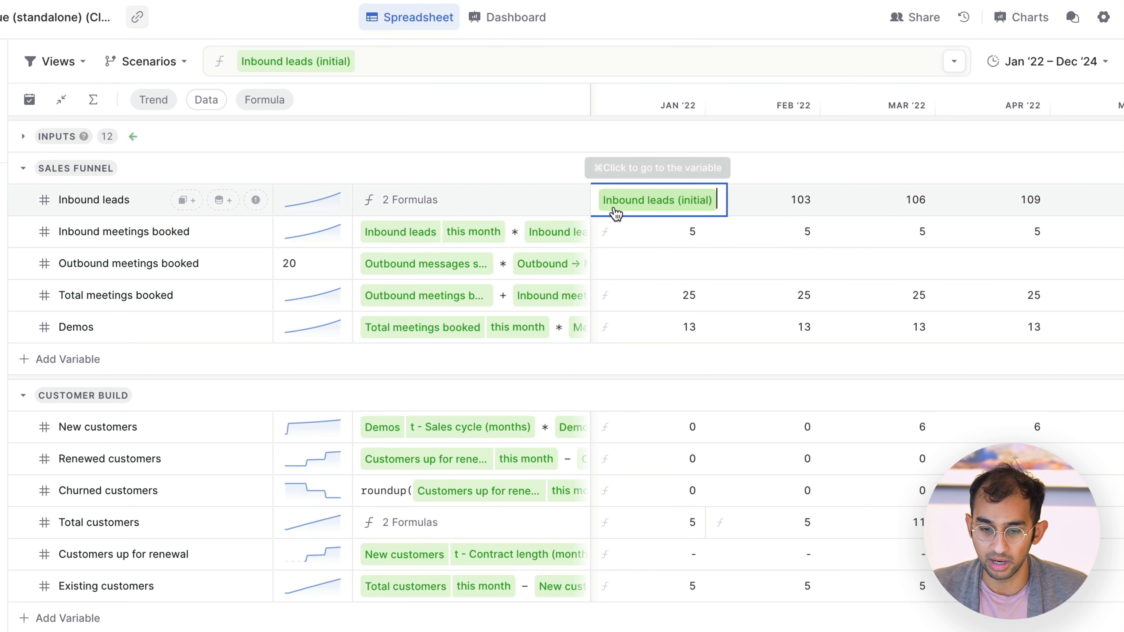
key("Escape")
left_click(792, 204)
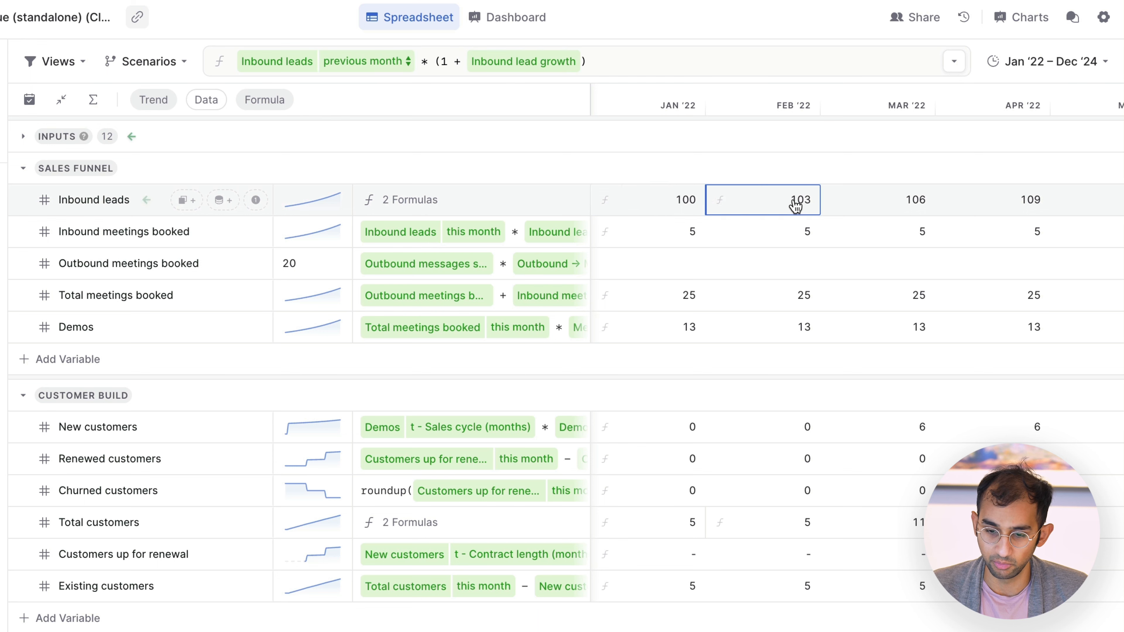
Step: Inspect the New customers formula in Customer Build and review the sales assumptions in the Inputs group
left_click(770, 40)
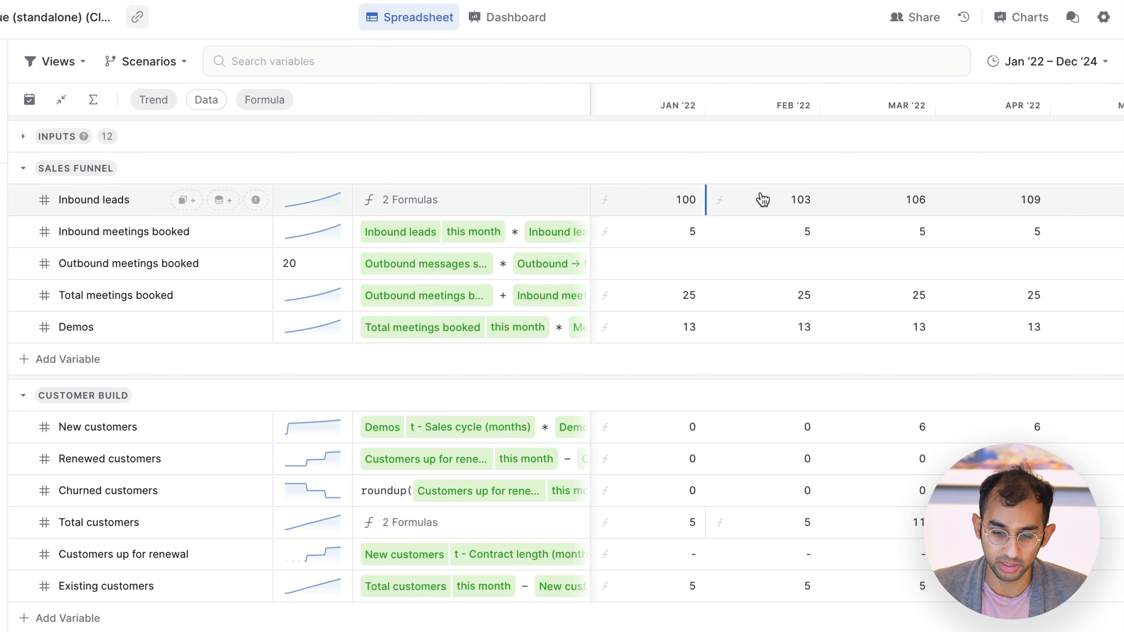
left_click(765, 332)
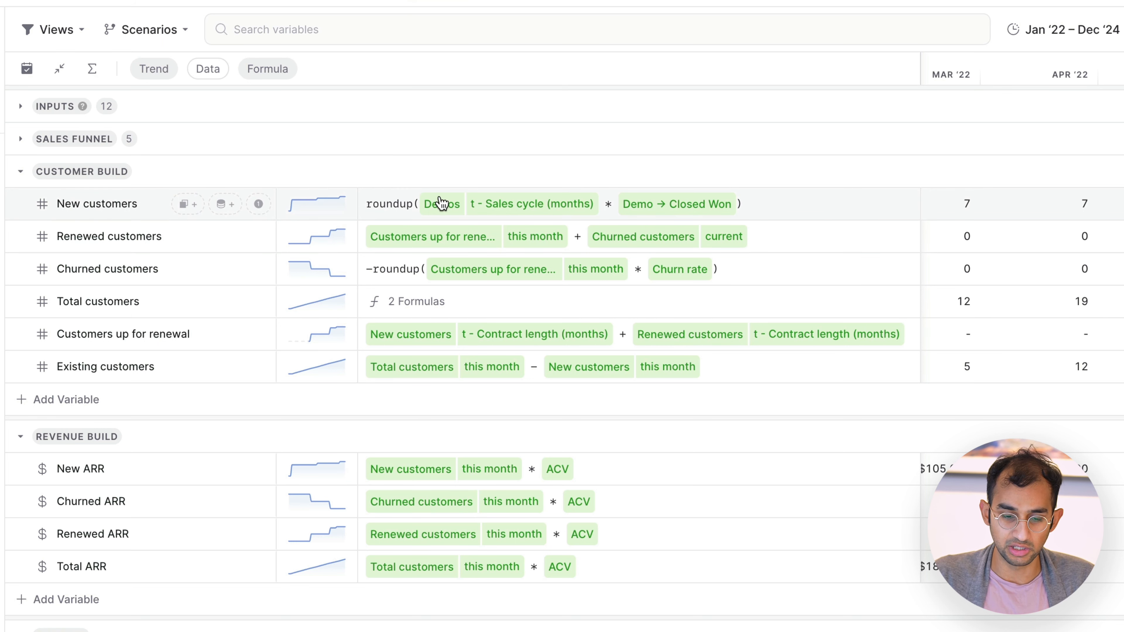
left_click(608, 212)
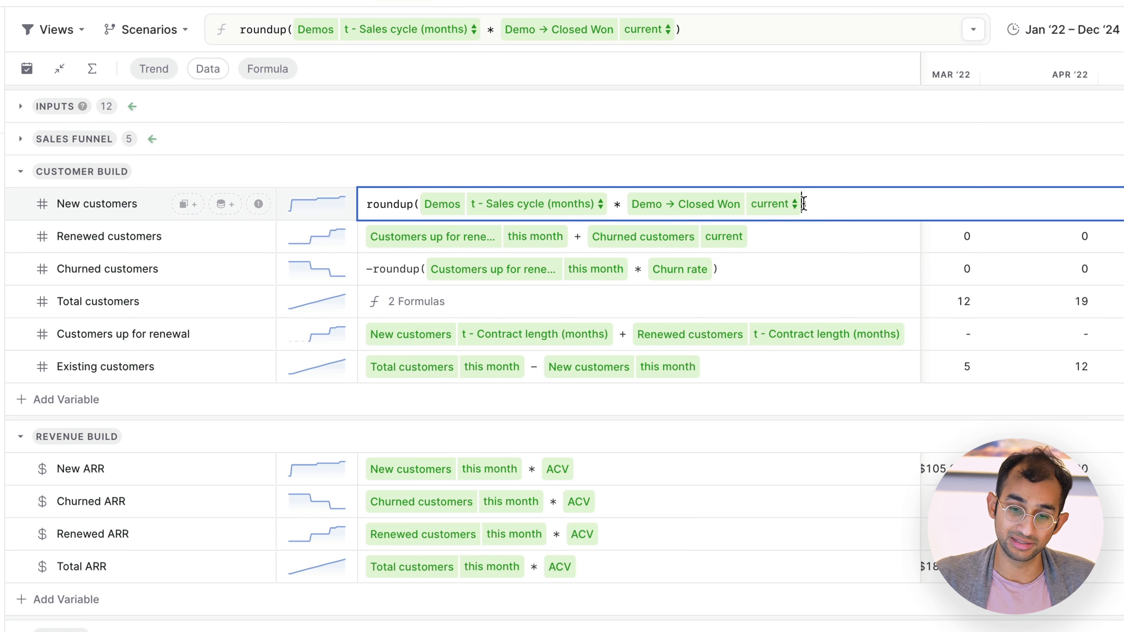
left_click(539, 109)
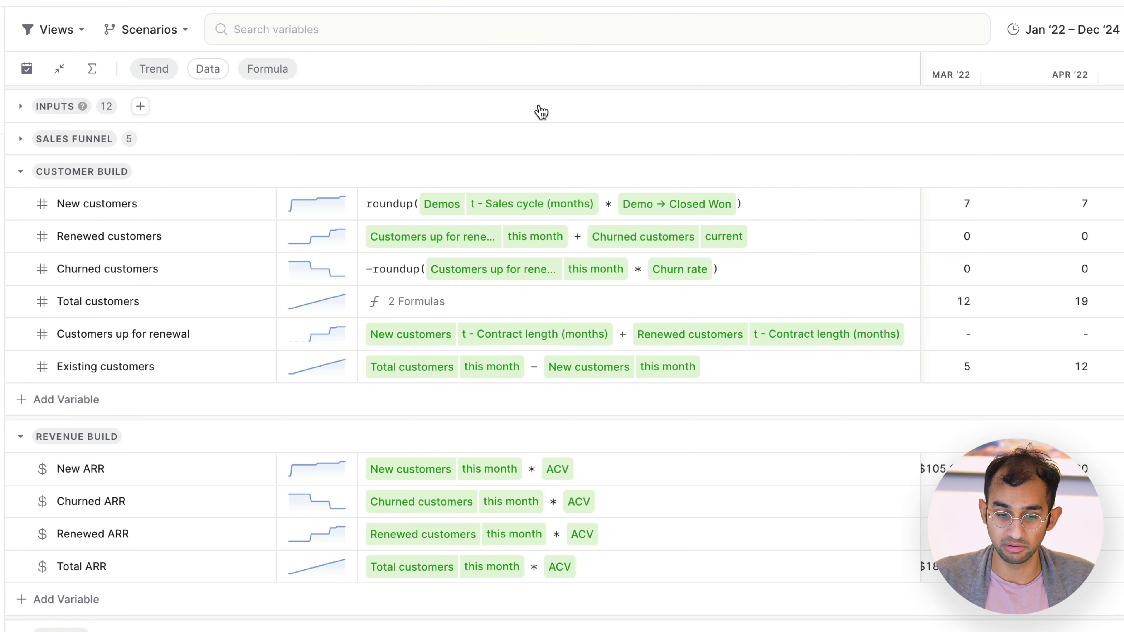
left_click(535, 108)
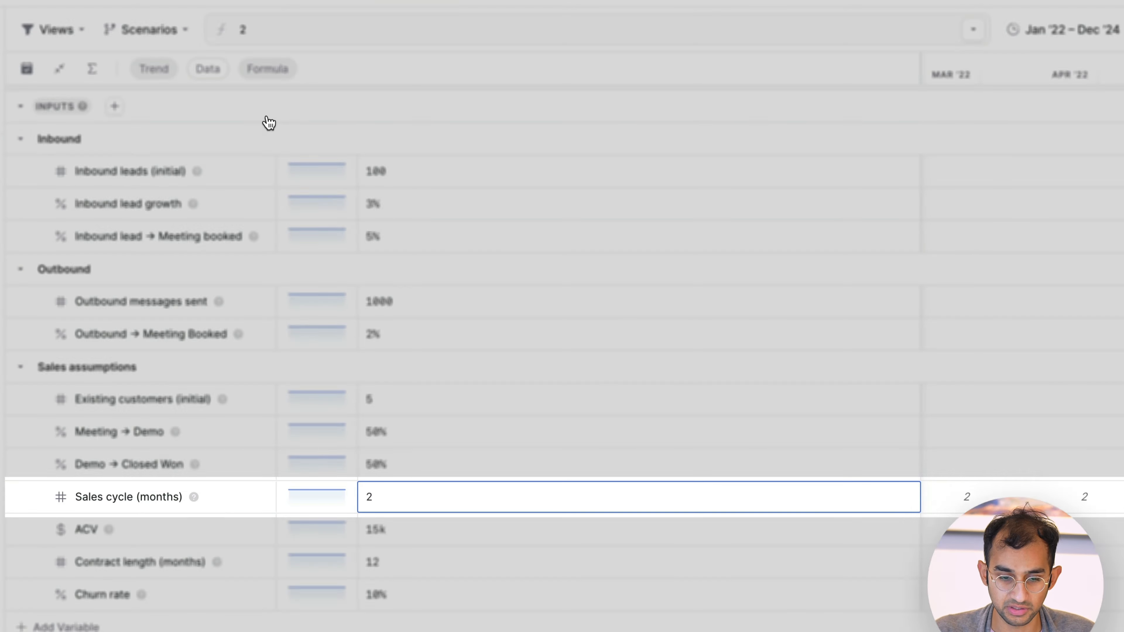
left_click(268, 113)
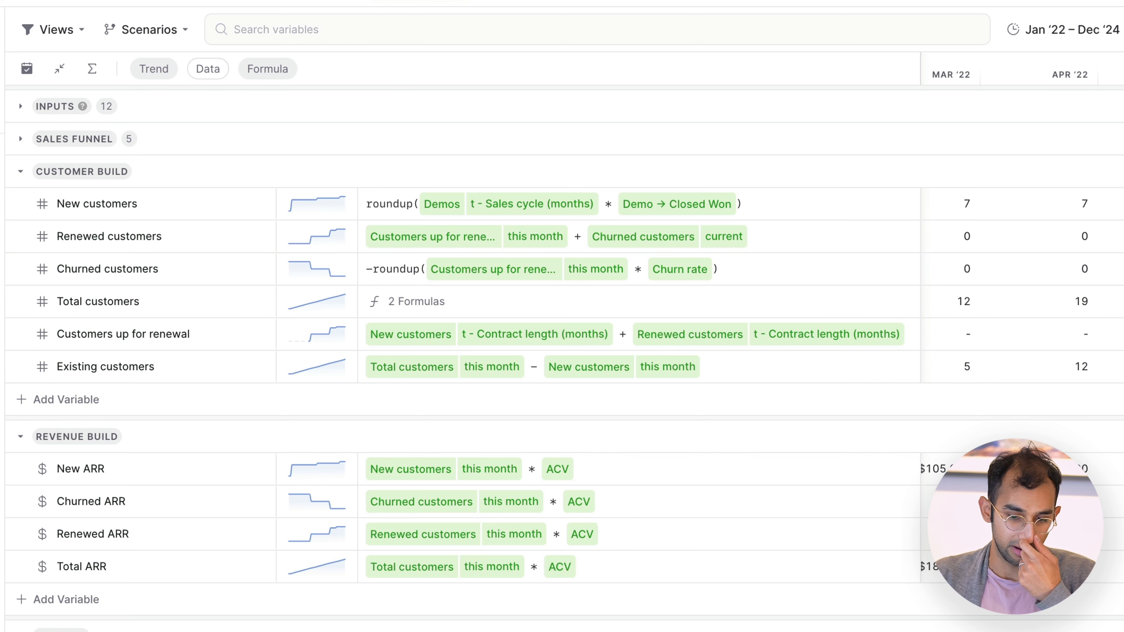
Step: Examine the custom time step on Demos and the roundup function in the New customers formula without changing them
left_click(611, 209)
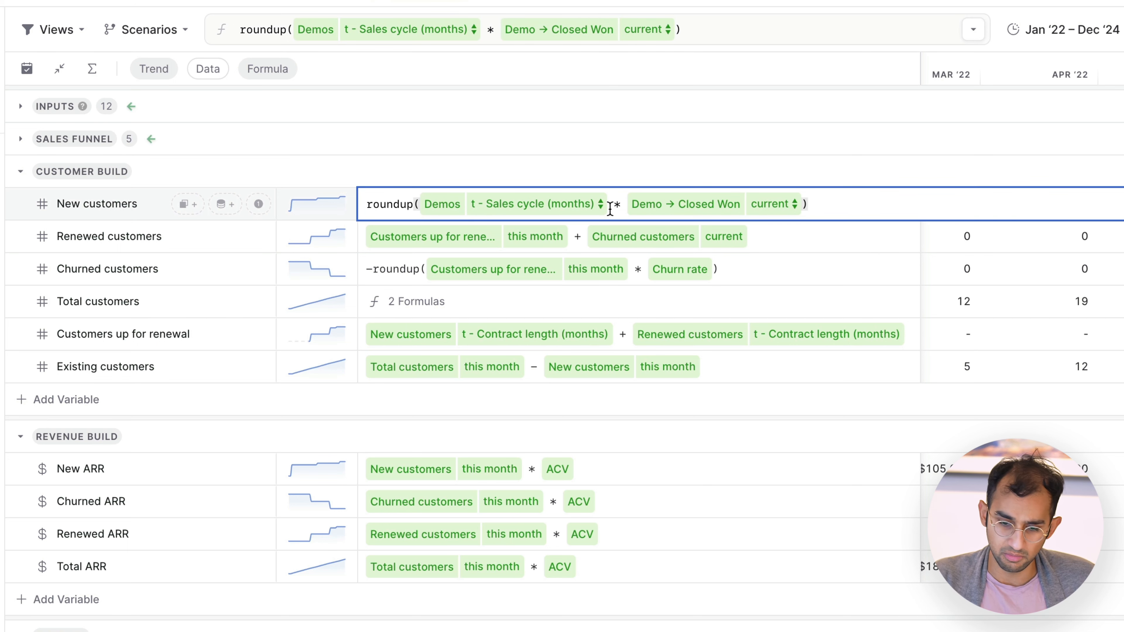
left_click(502, 216)
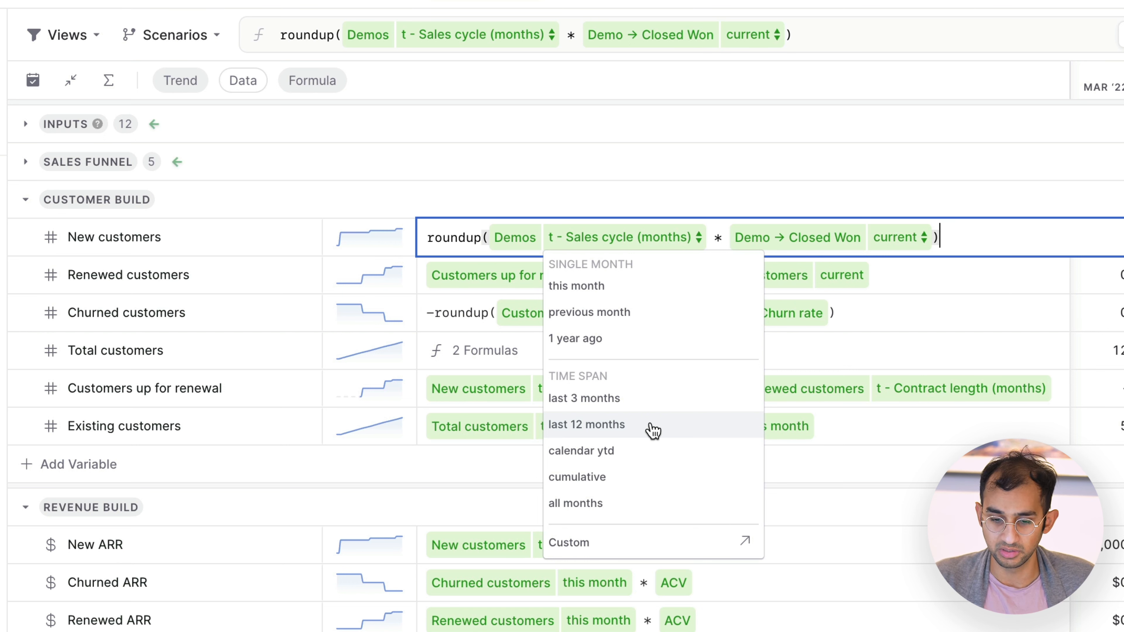
left_click(570, 543)
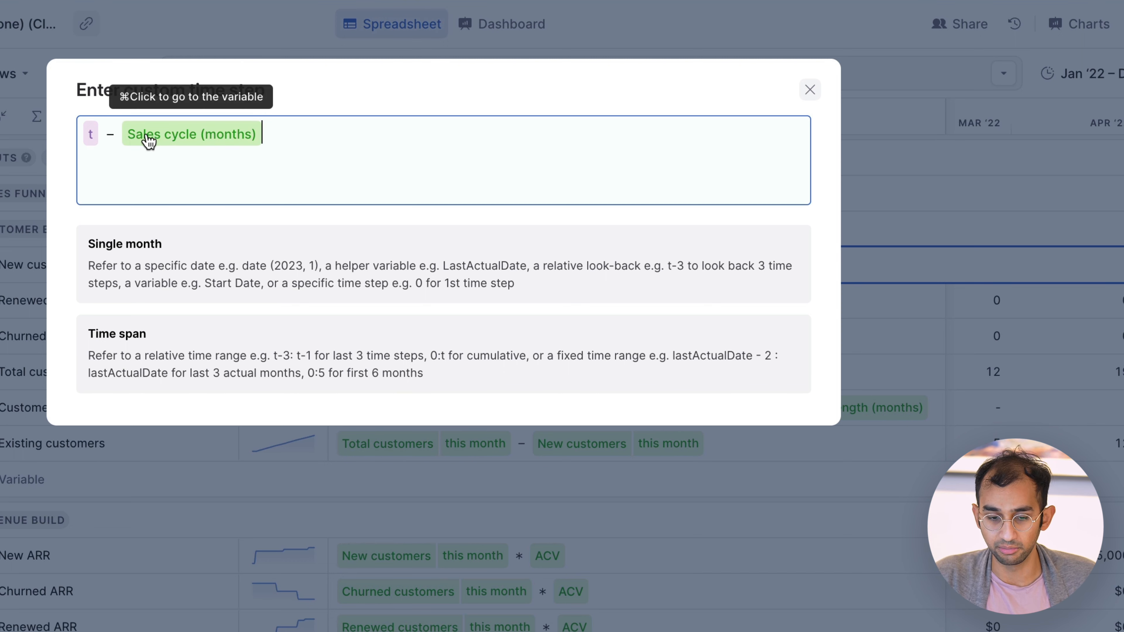
key("Escape")
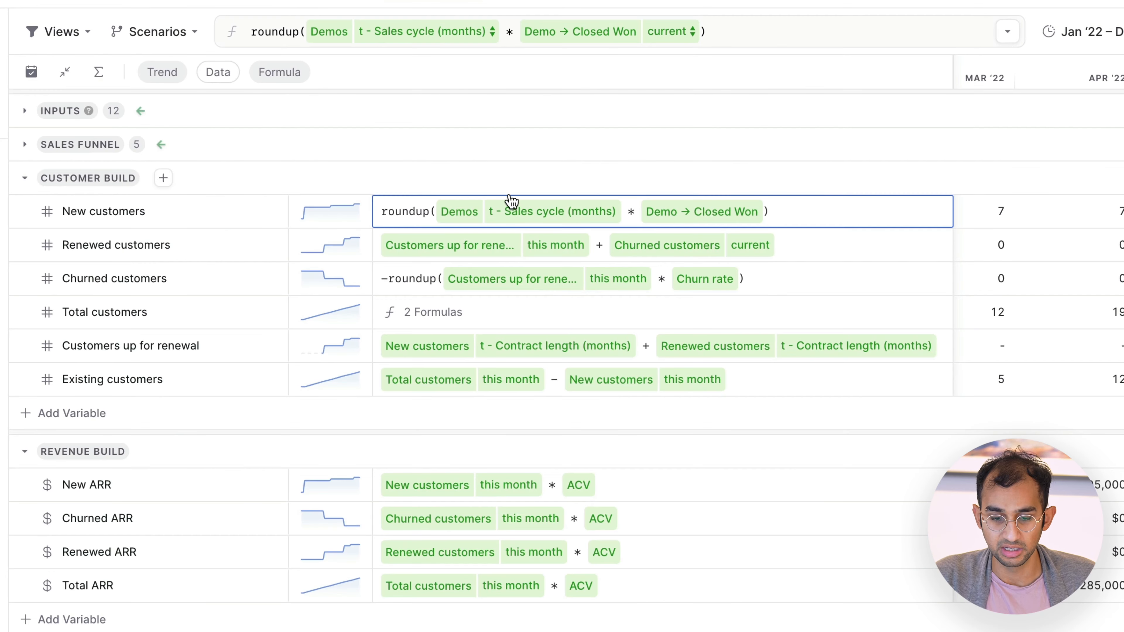
left_click(420, 212)
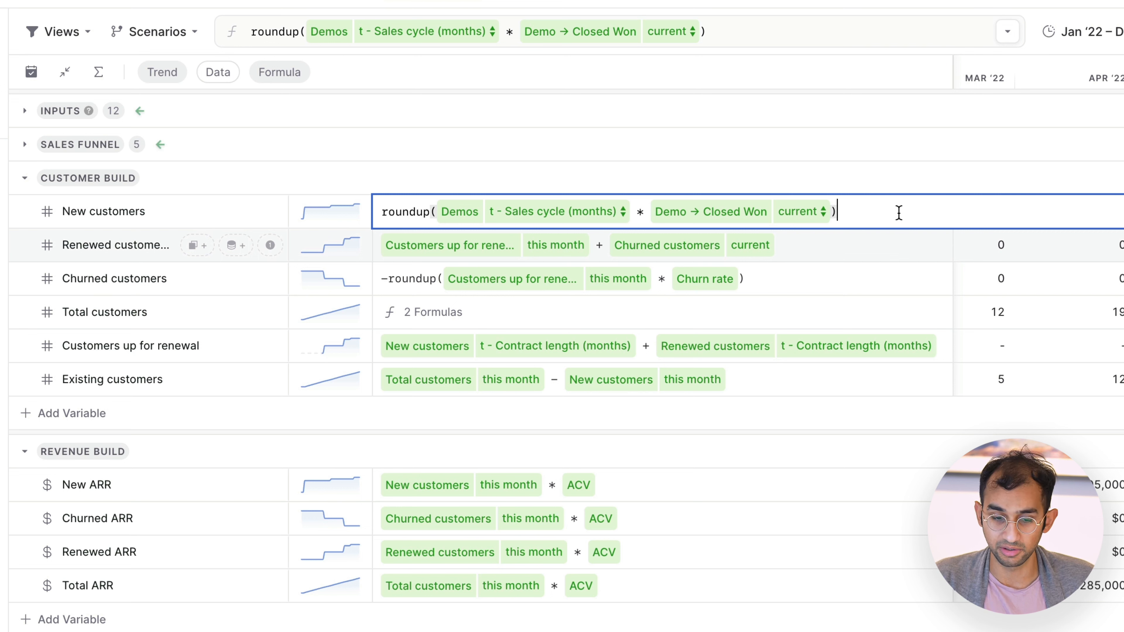
key("Return")
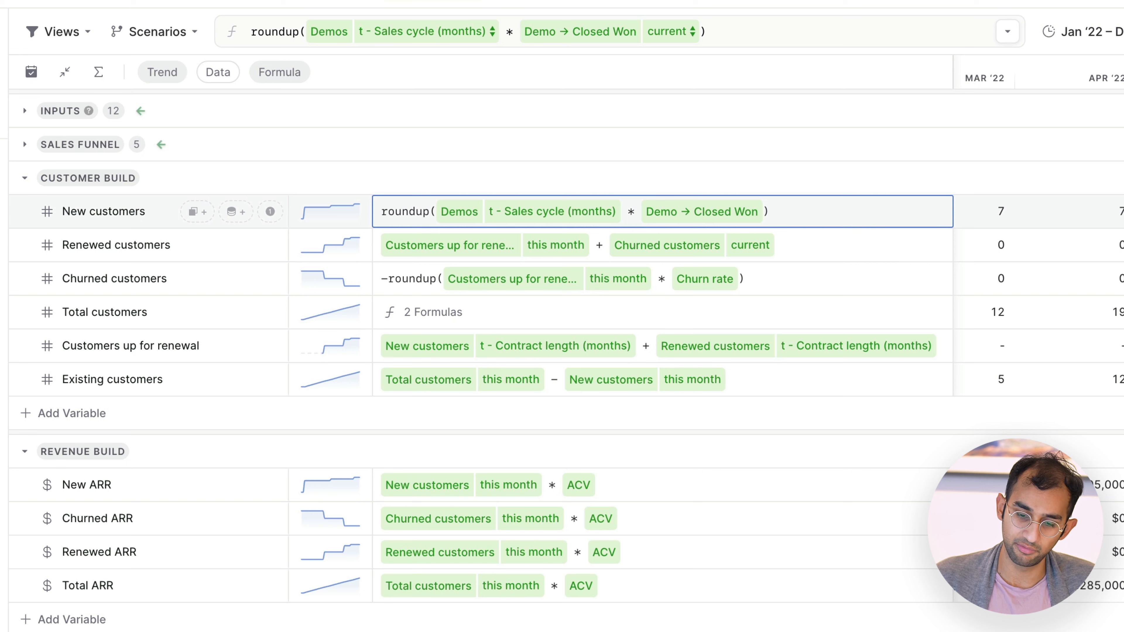
Step: Inspect how the Customers up for renewal formula offsets New customers and Renewed customers by the contract length
left_click(646, 354)
left_click(658, 349)
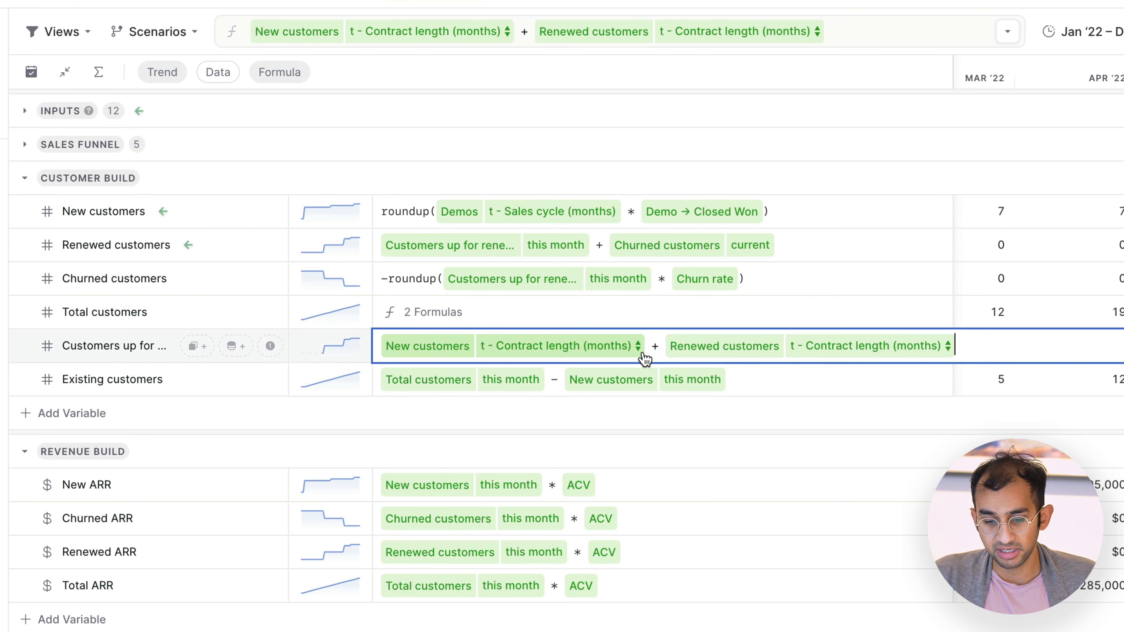
left_click(976, 352)
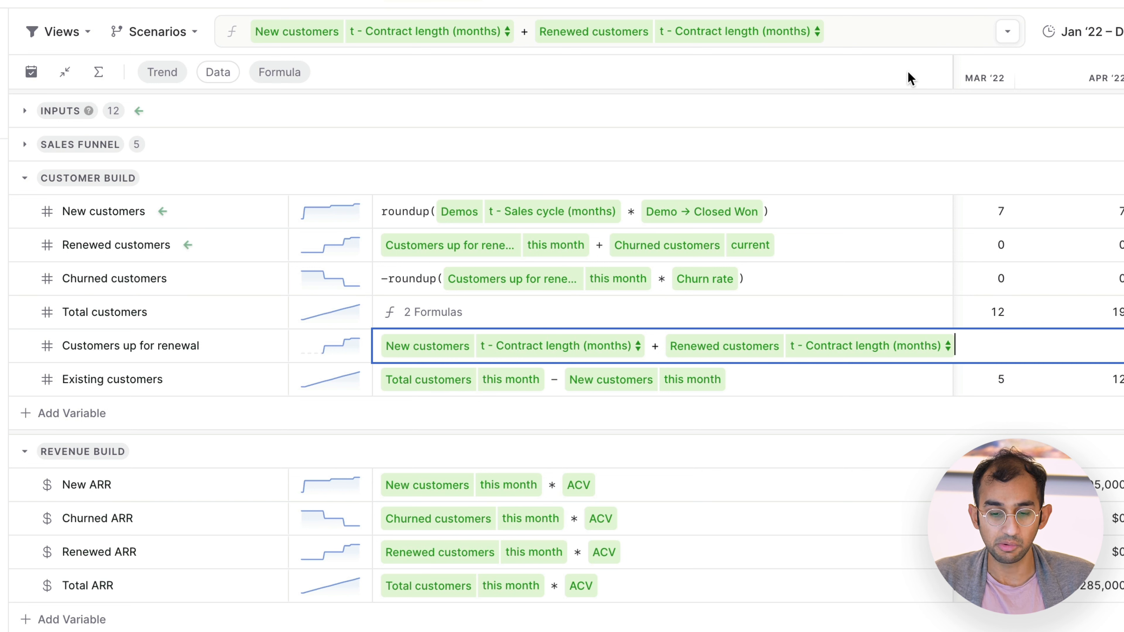
Step: Inspect the Churned customers formula and check its Churn rate assumption in the Inputs group
left_click(869, 281)
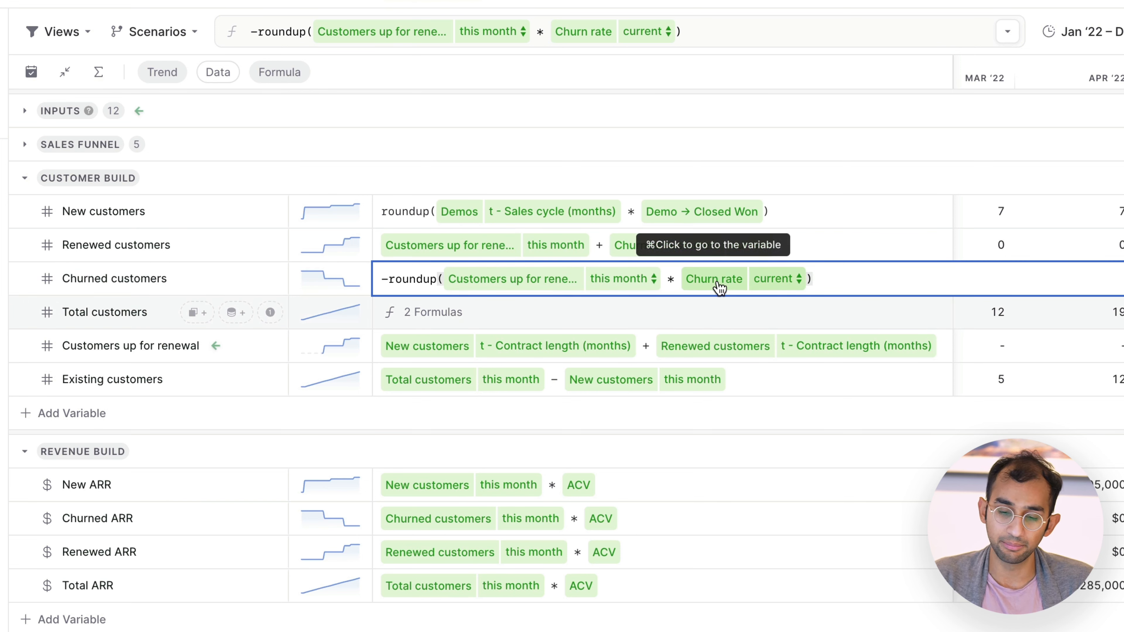
left_click(683, 119)
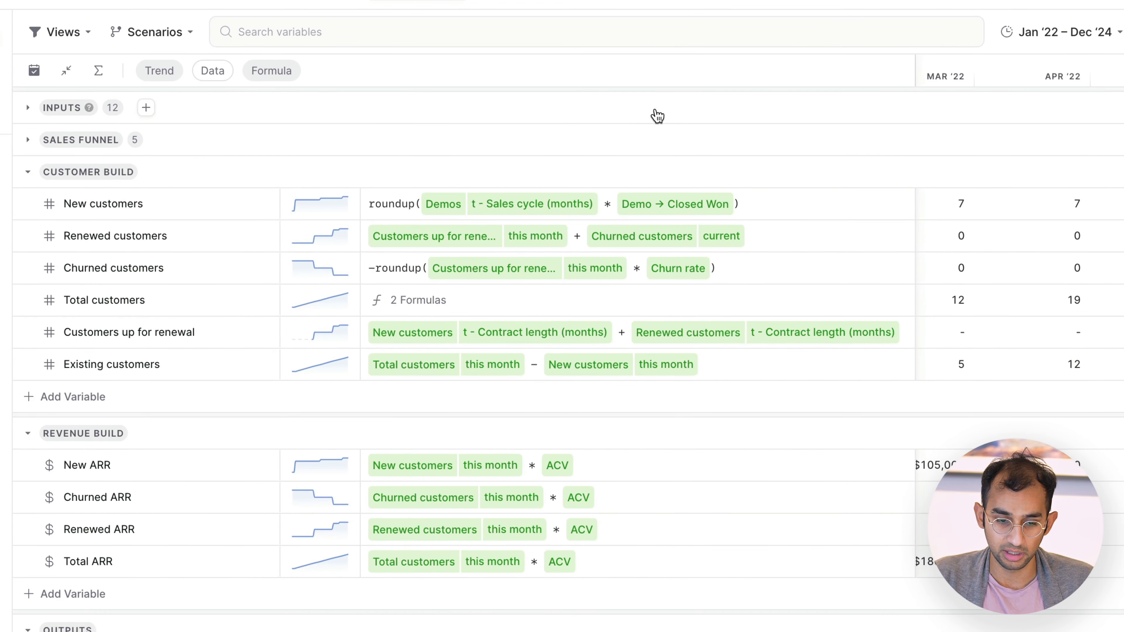
left_click(657, 116)
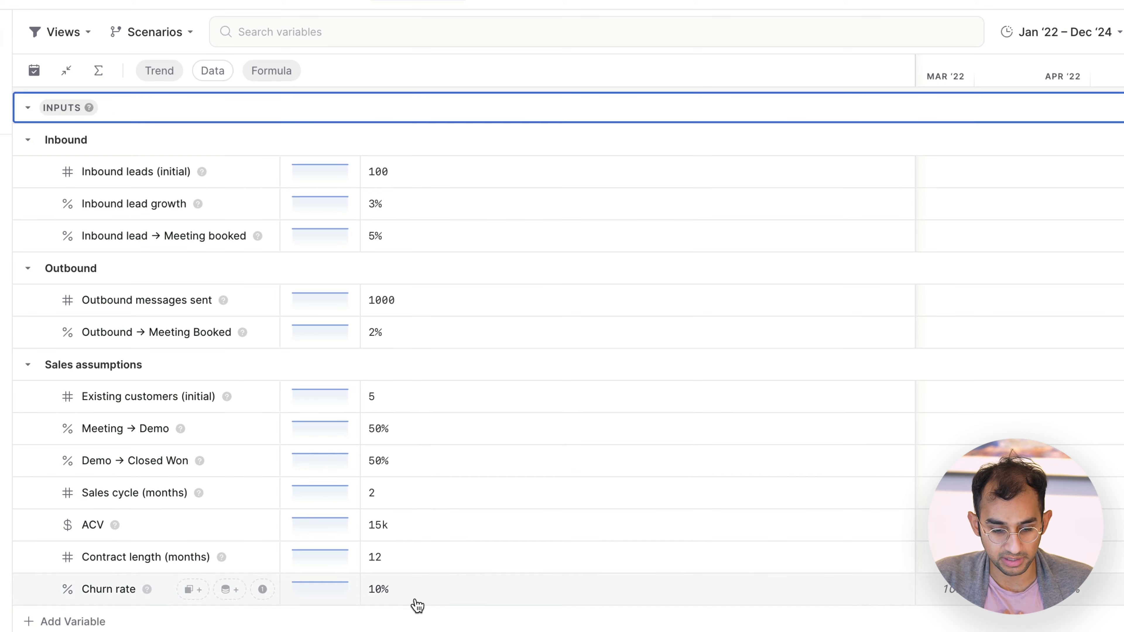
left_click(562, 111)
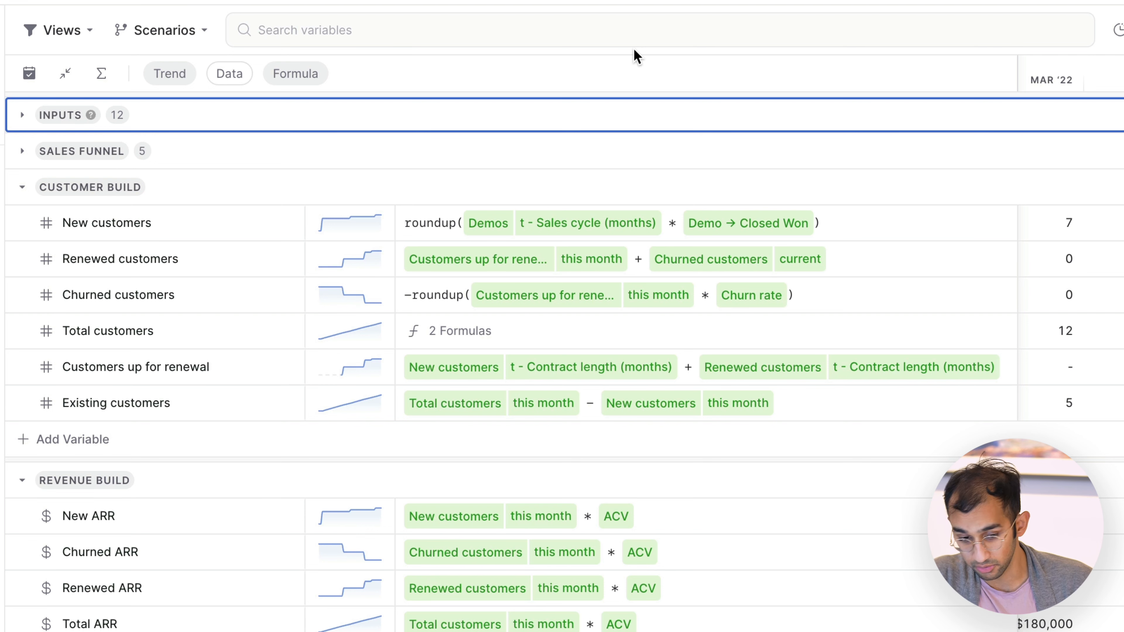
Step: Examine the roundup function and the leading minus sign in the Churned customers formula without changing them
left_click(544, 298)
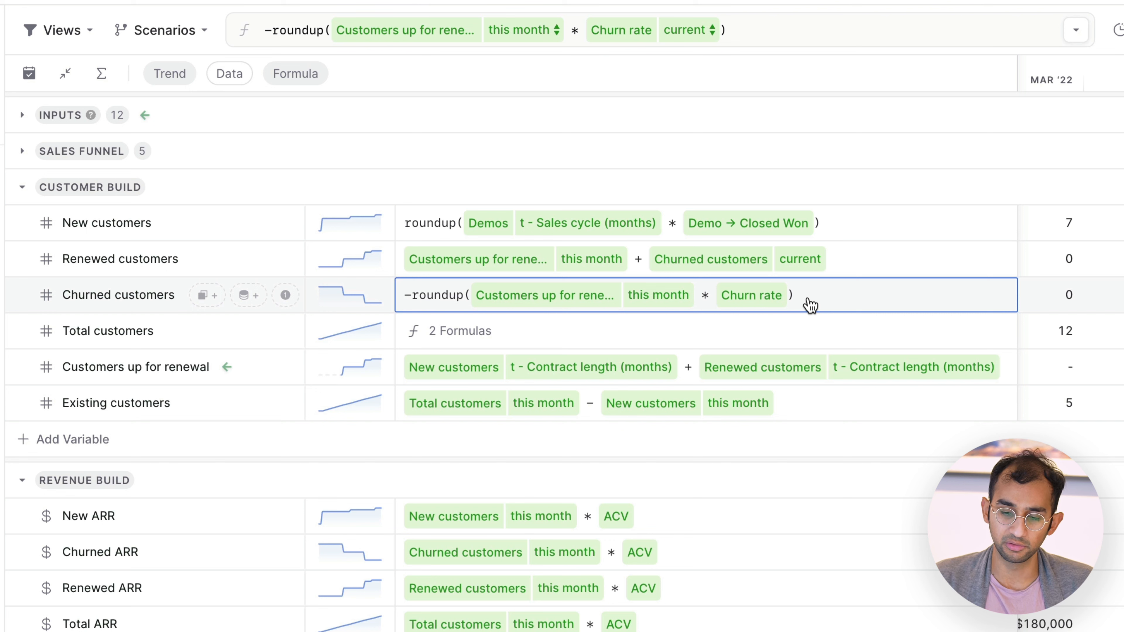
left_click(431, 296)
double_click(442, 297)
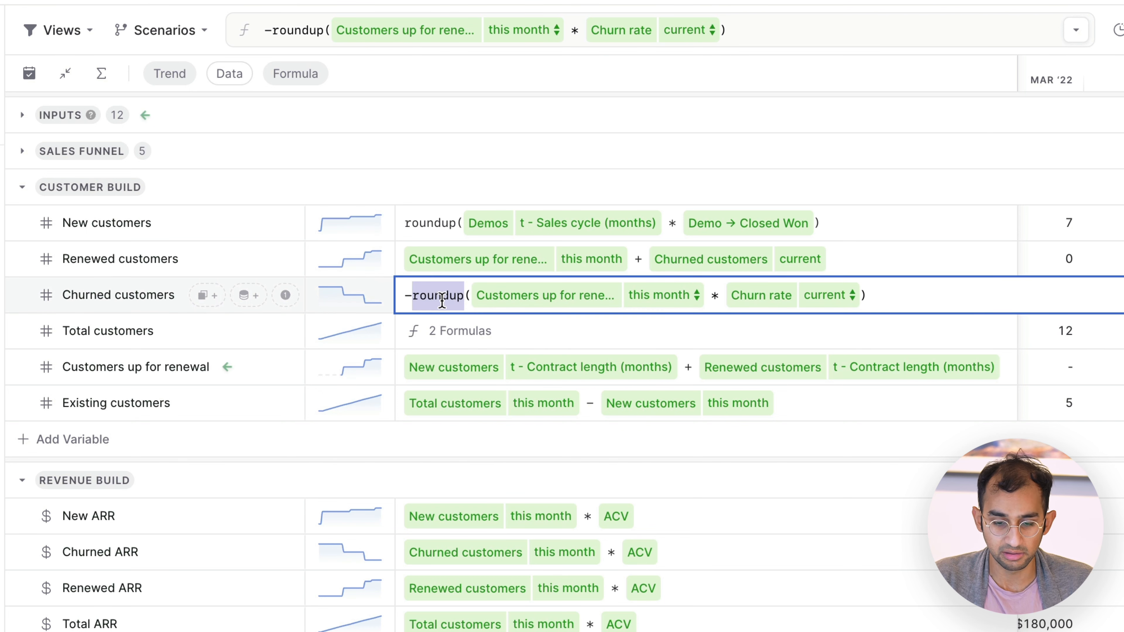
left_click(904, 299)
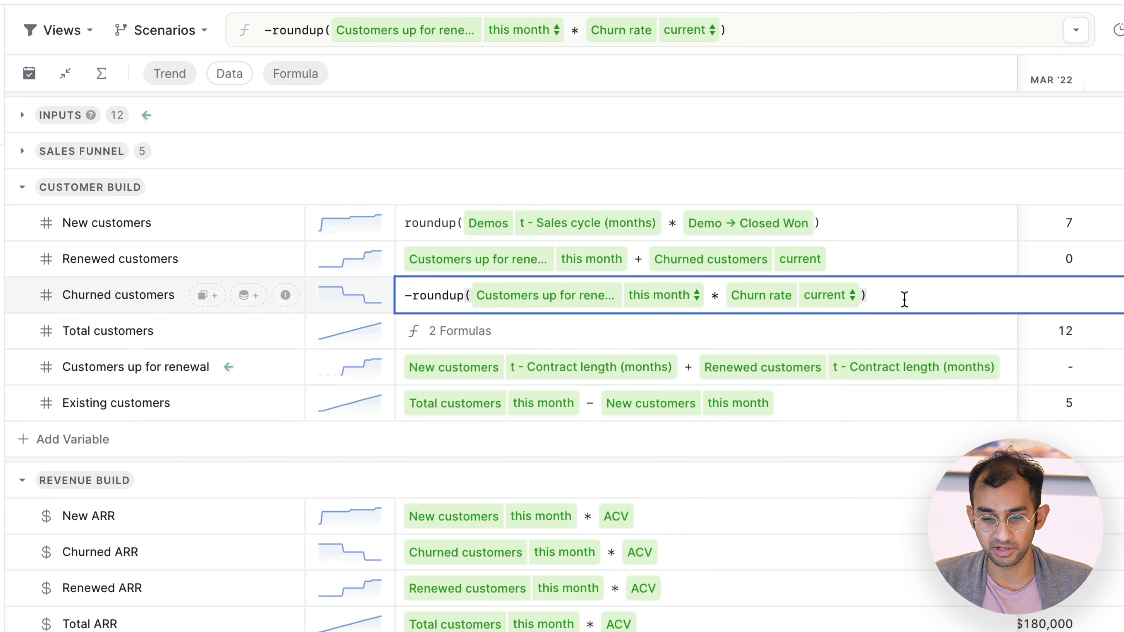
left_click_drag(389, 295, 409, 293)
left_click(888, 294)
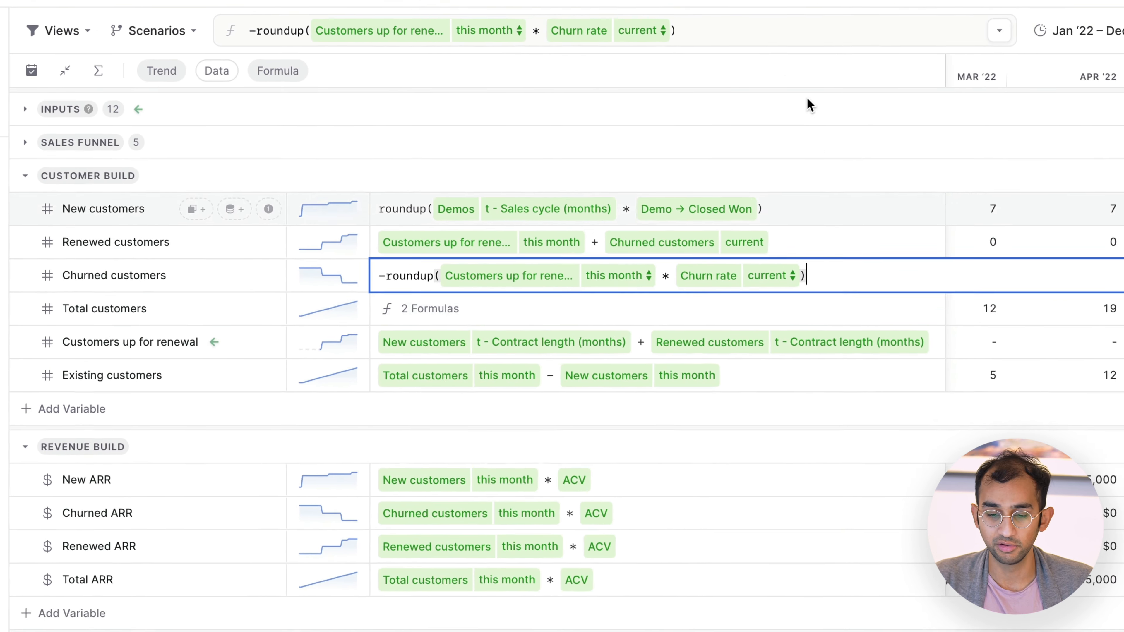
key("Escape")
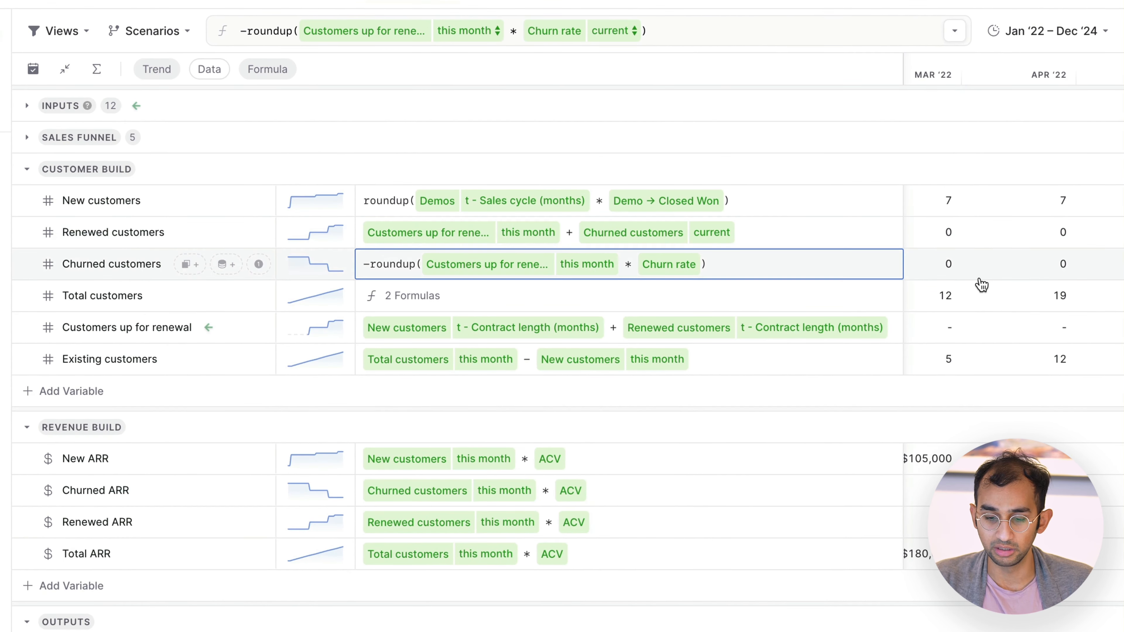
Step: Check the monthly Churned customers values across the timeline through Jul '24
scroll(1027, 296, "right", 6)
scroll(981, 285, "right", 15)
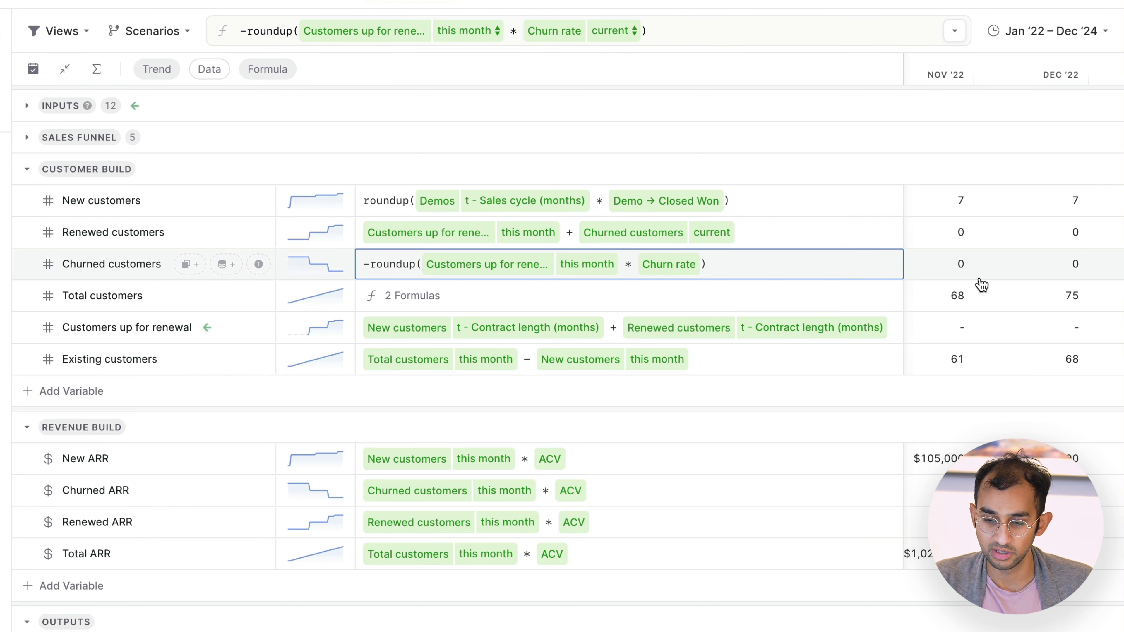
scroll(980, 284, "right", 6)
left_click(990, 266)
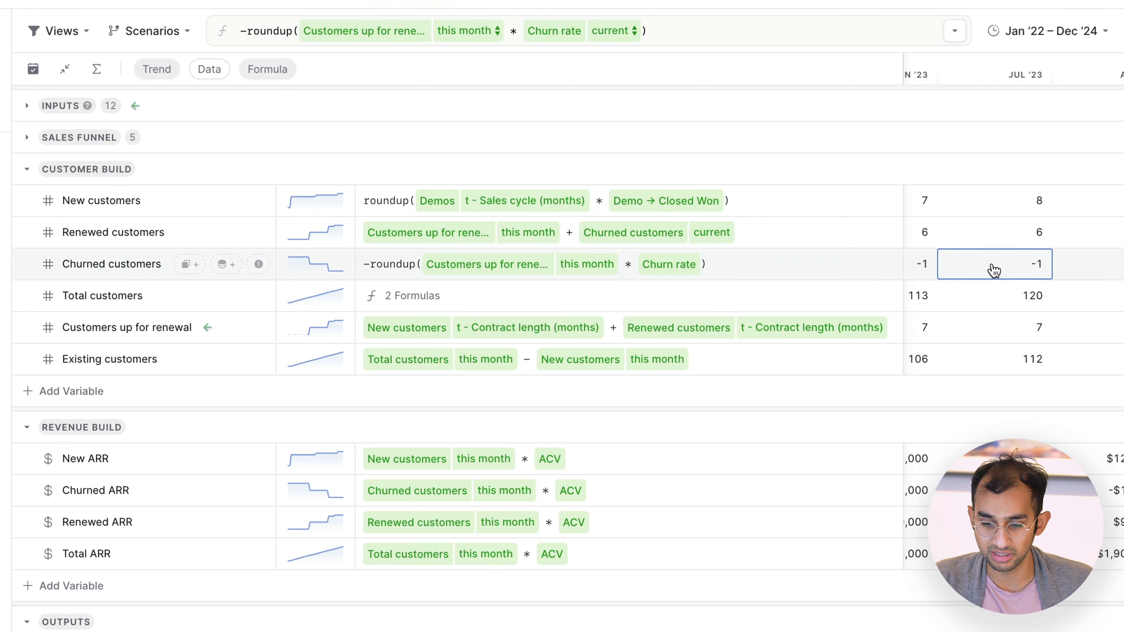
key("Escape")
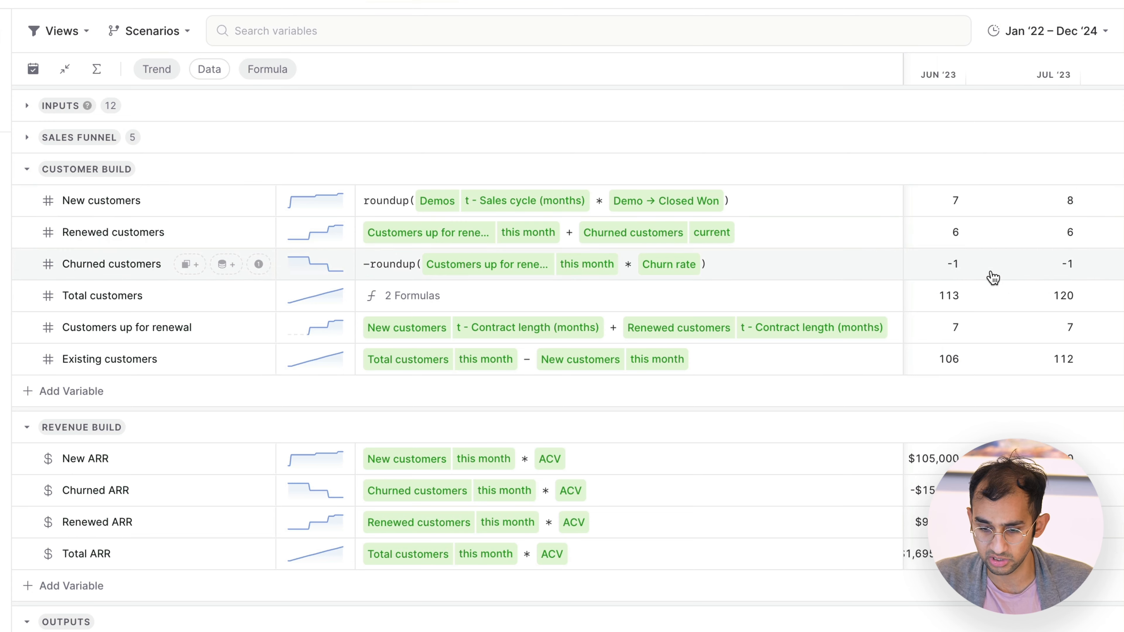
scroll(994, 272, "left", 2)
left_click(1001, 268)
scroll(995, 272, "right", 2)
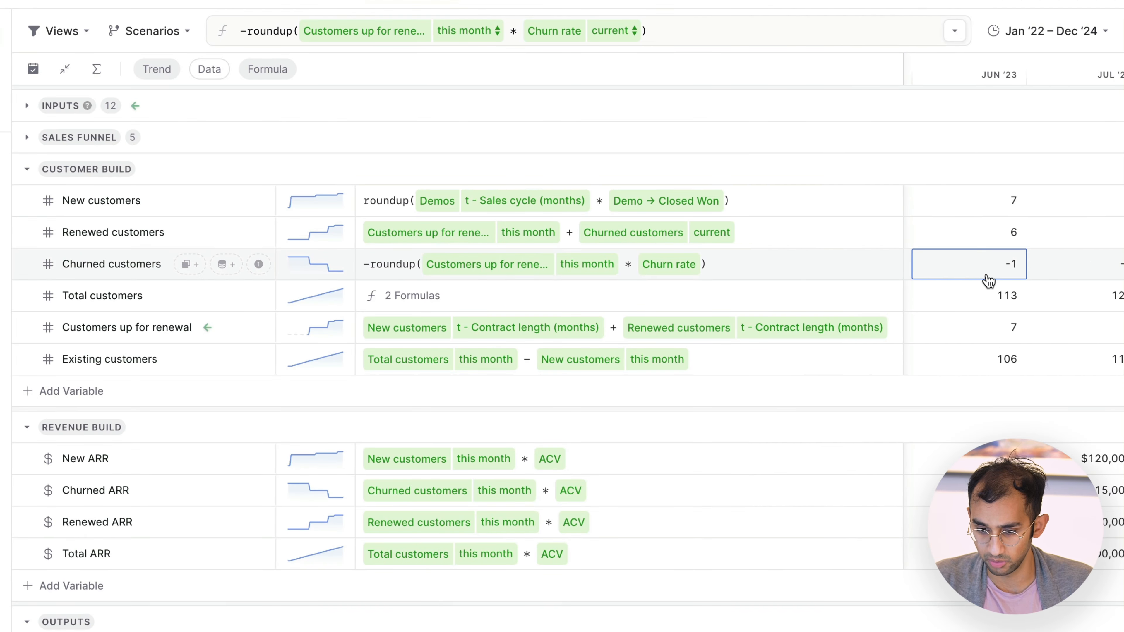
left_click(986, 279)
scroll(988, 280, "right", 10)
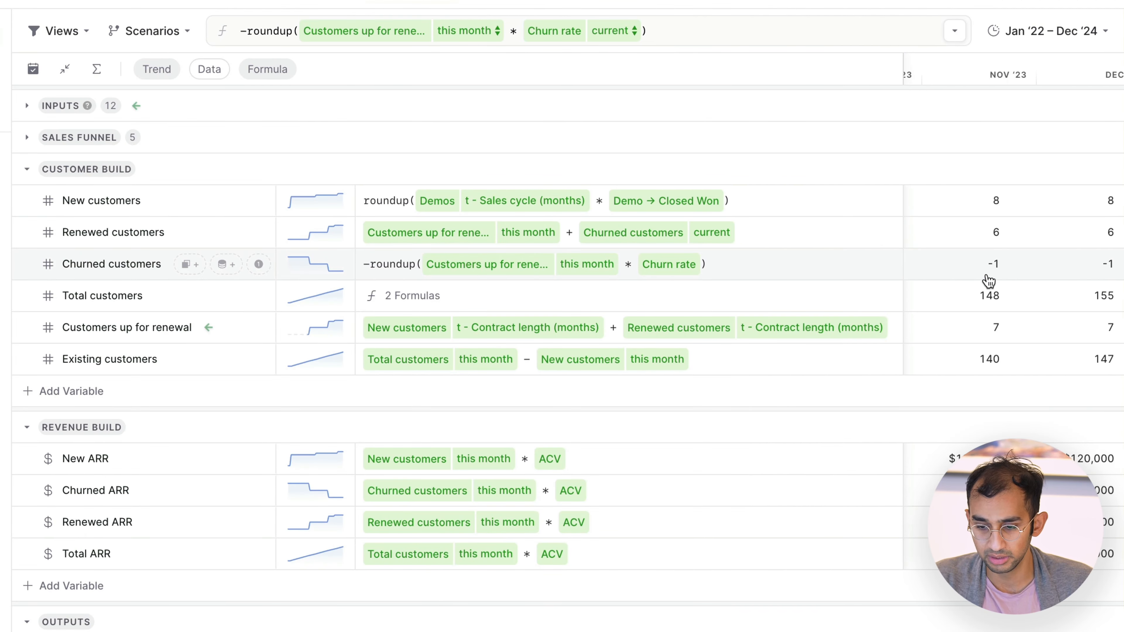
left_click(988, 279)
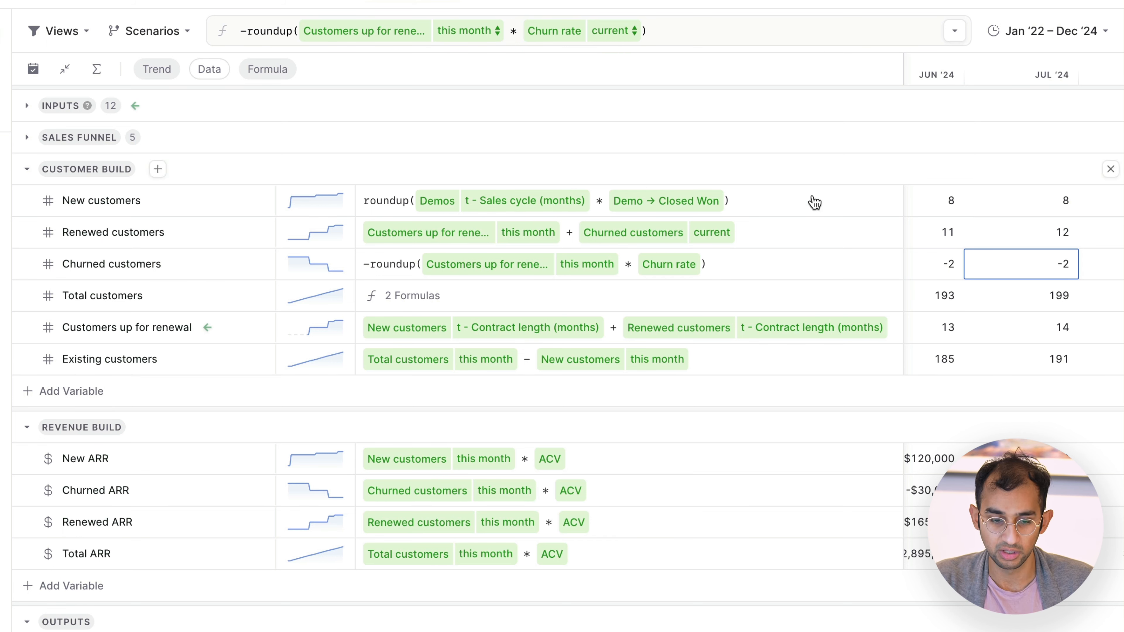
Step: Inspect the Renewed customers formula, focusing on the plus sign before Churned customers, without changing it
left_click(795, 239)
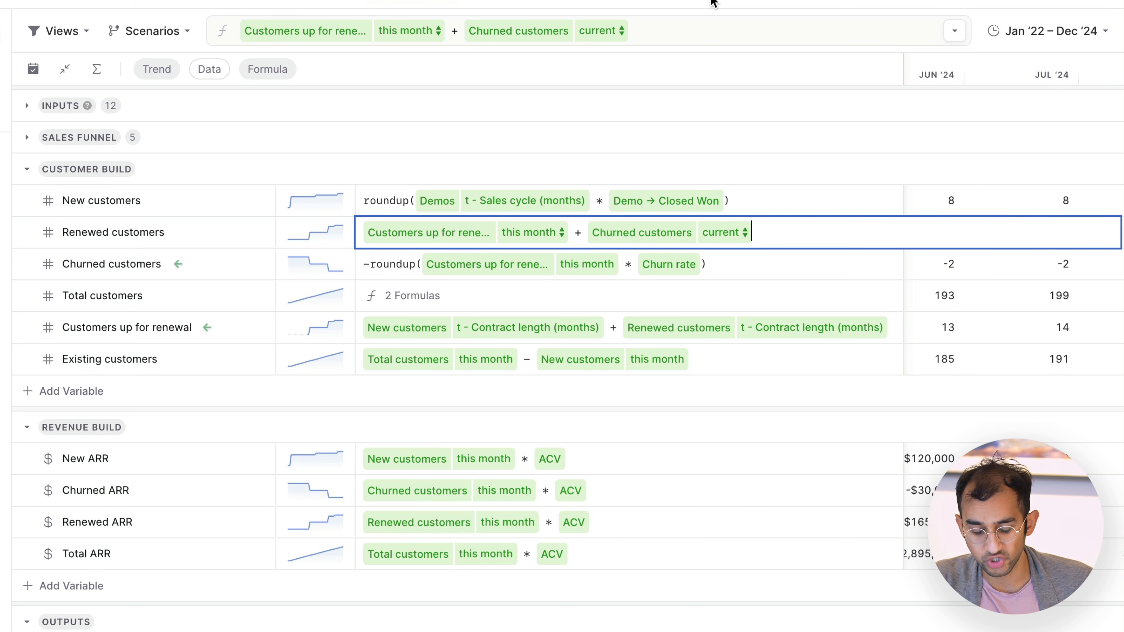
left_click_drag(573, 228, 580, 228)
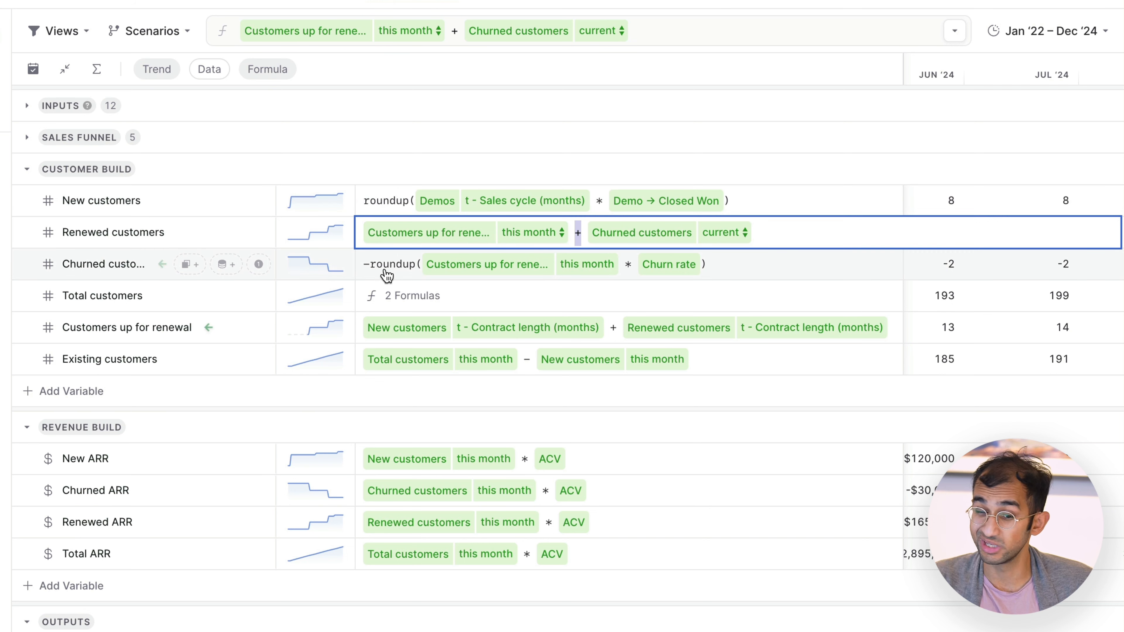
left_click(779, 232)
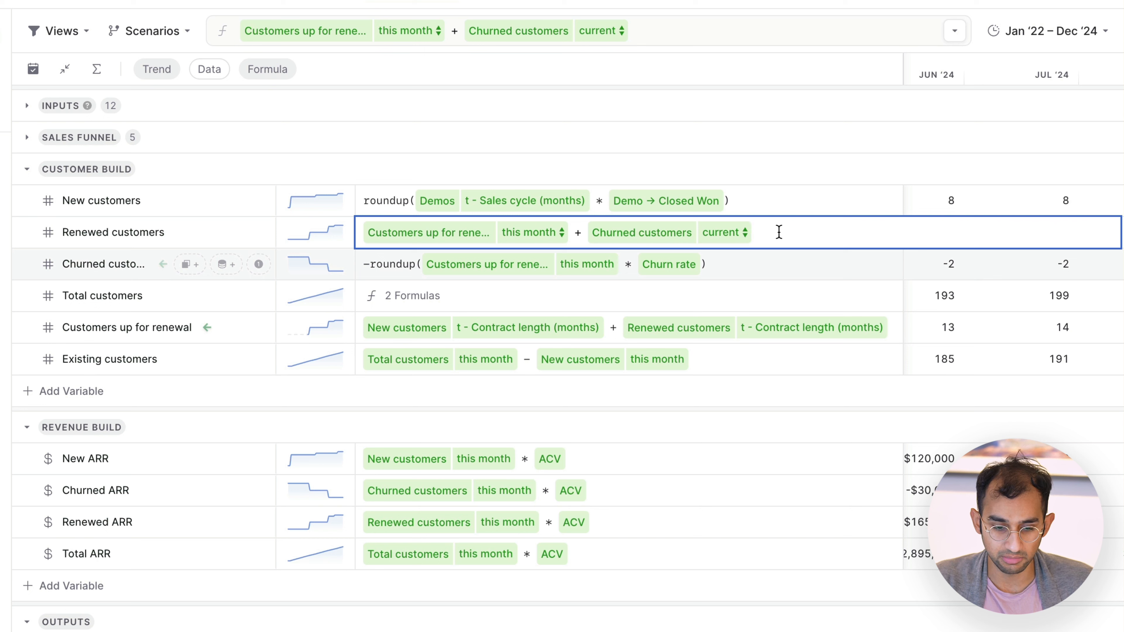
left_click(731, 98)
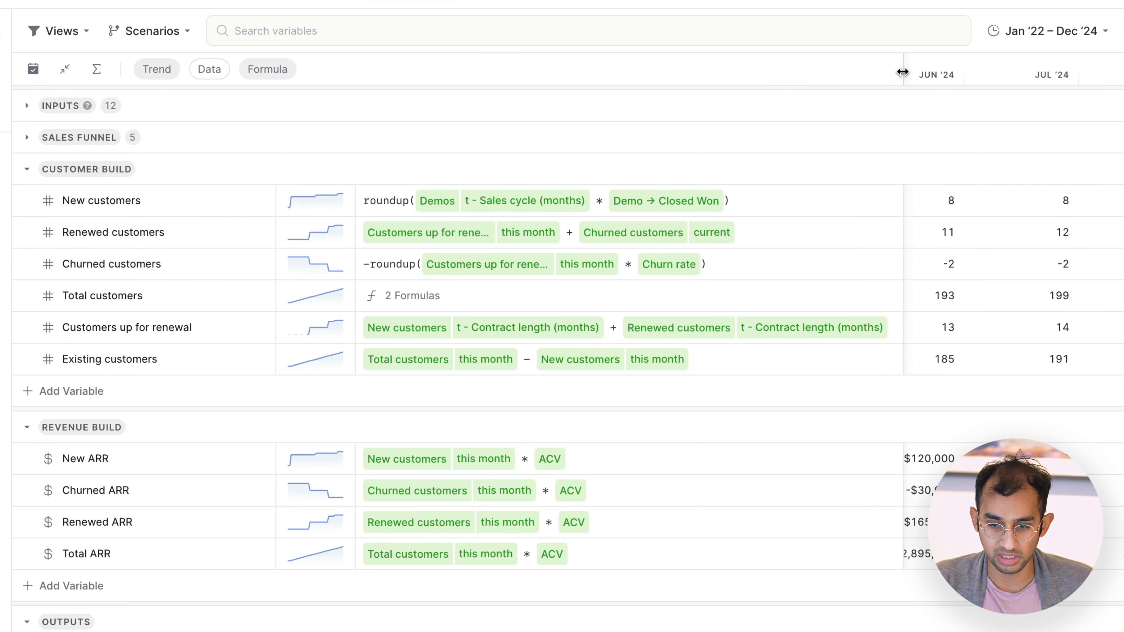
Step: Narrow the Formula column to show more months and inspect the Jan '22 formula of Total customers
left_click_drag(902, 71, 755, 79)
scroll(834, 315, "up", 1)
scroll(834, 315, "left", 10)
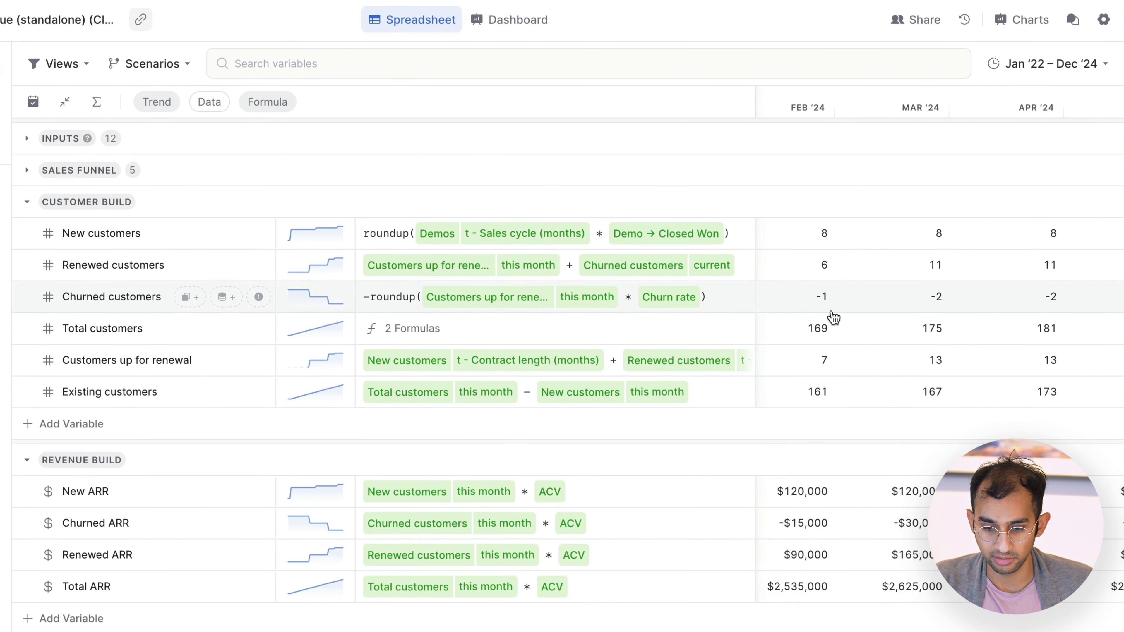
scroll(833, 315, "left", 10)
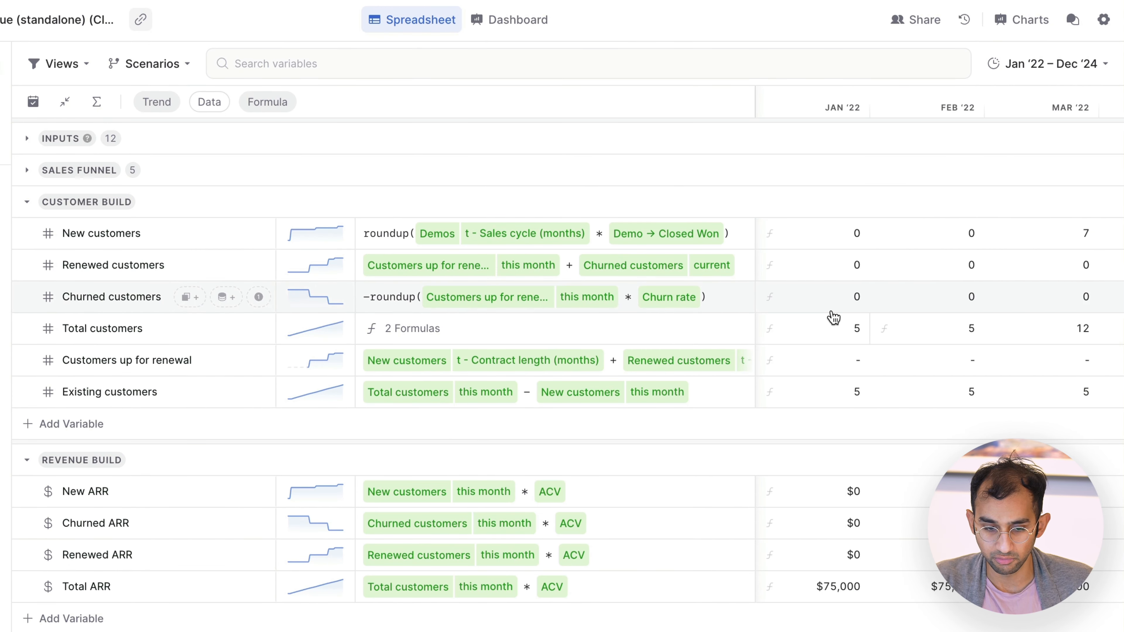
left_click(836, 332)
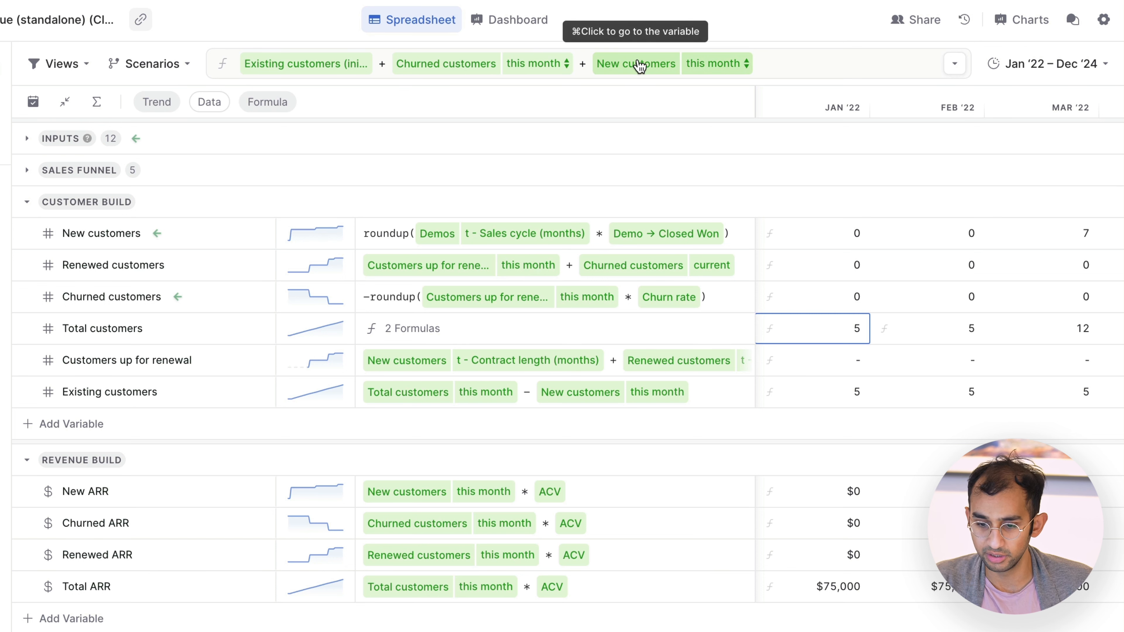
Step: Inspect the Feb '22 formula of Total customers and the Existing customers formula without changing them
left_click(944, 335)
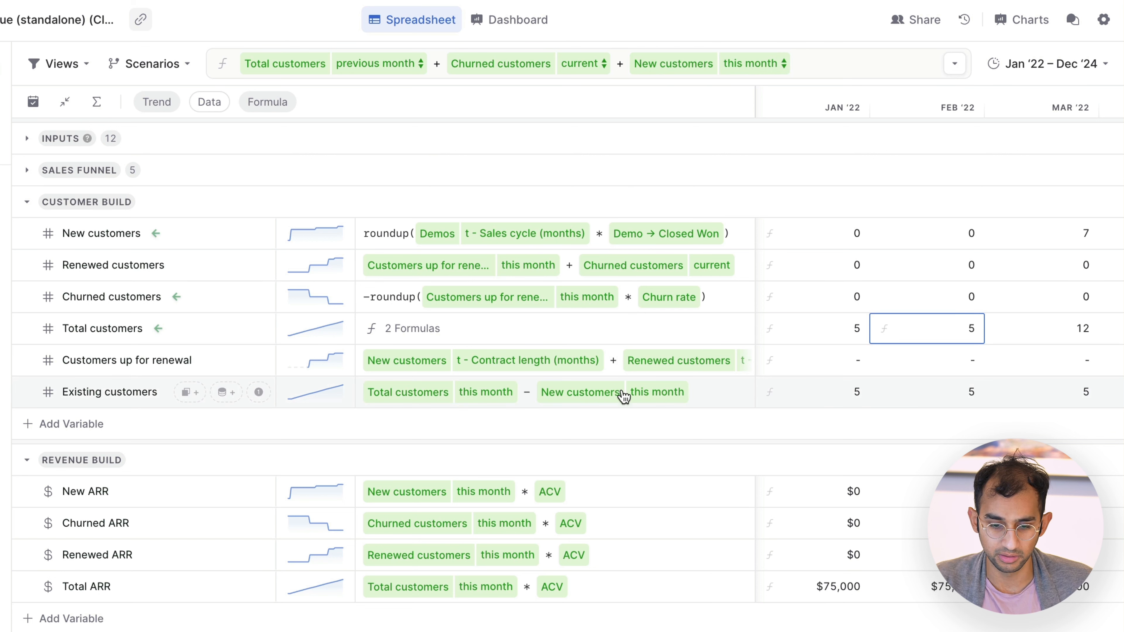
left_click(625, 400)
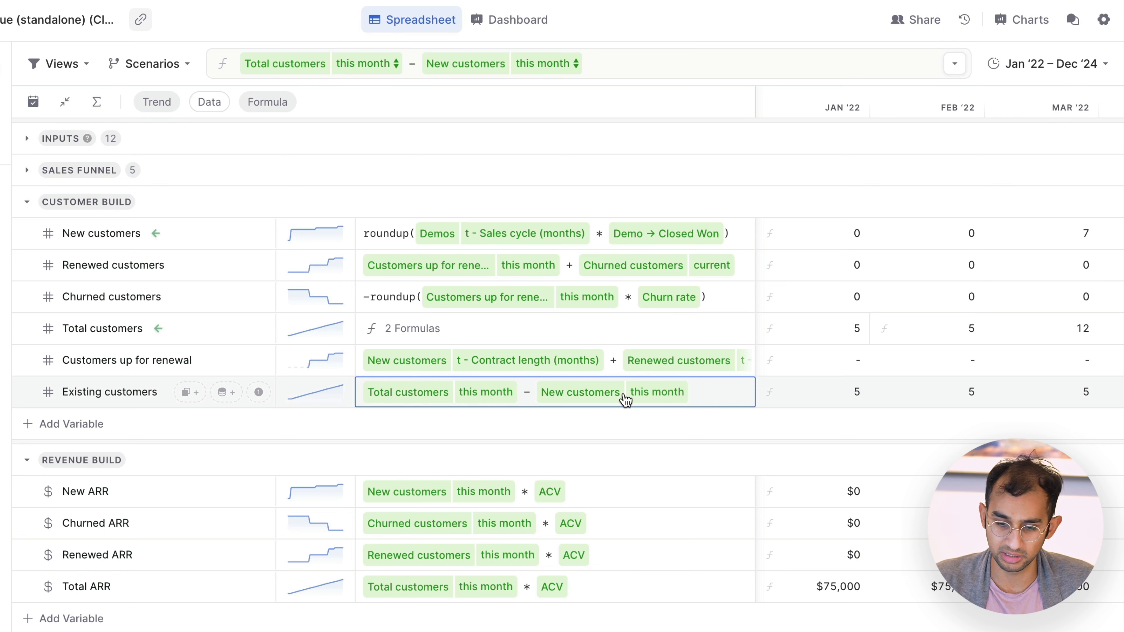
left_click(1, 349)
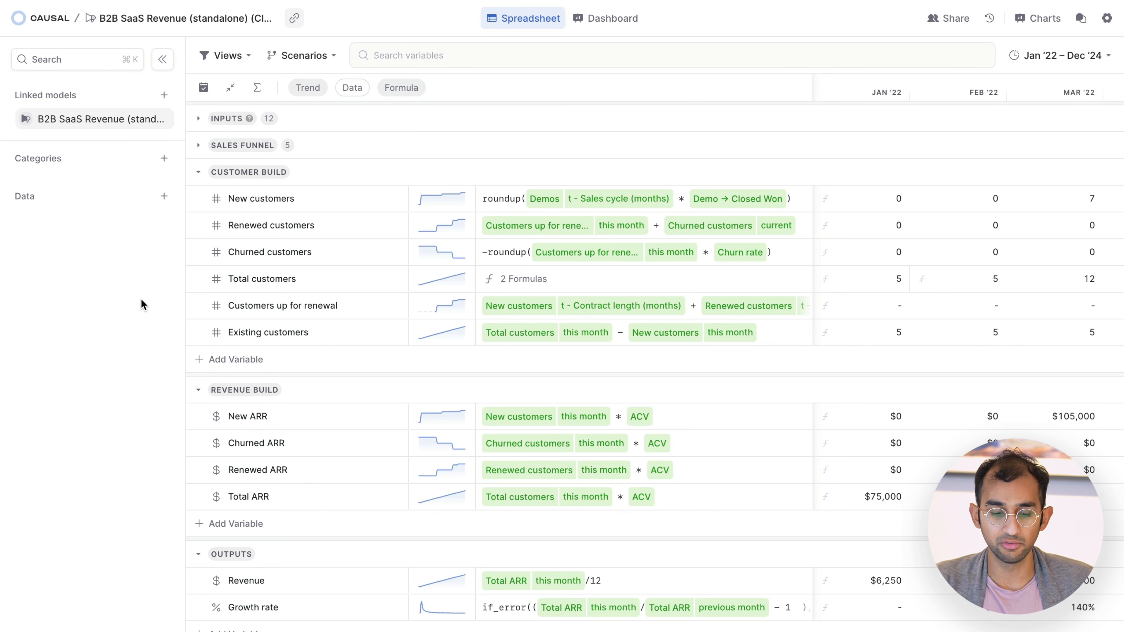
Step: Collapse the Customer Build section and inspect the New ARR formula in Revenue Build
left_click(198, 173)
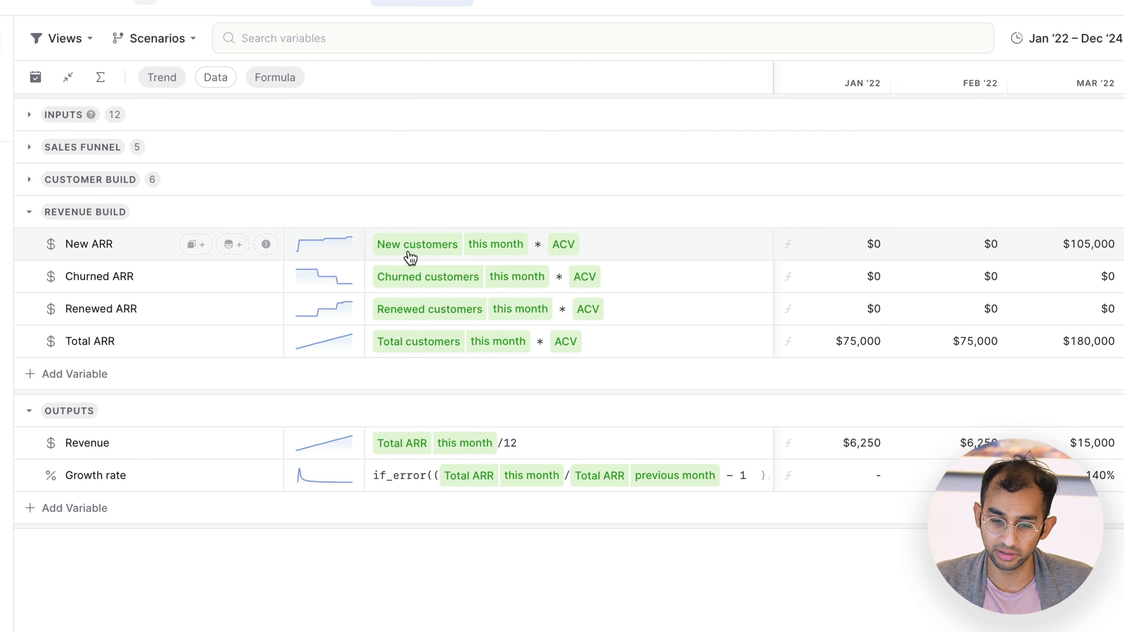
left_click(433, 255)
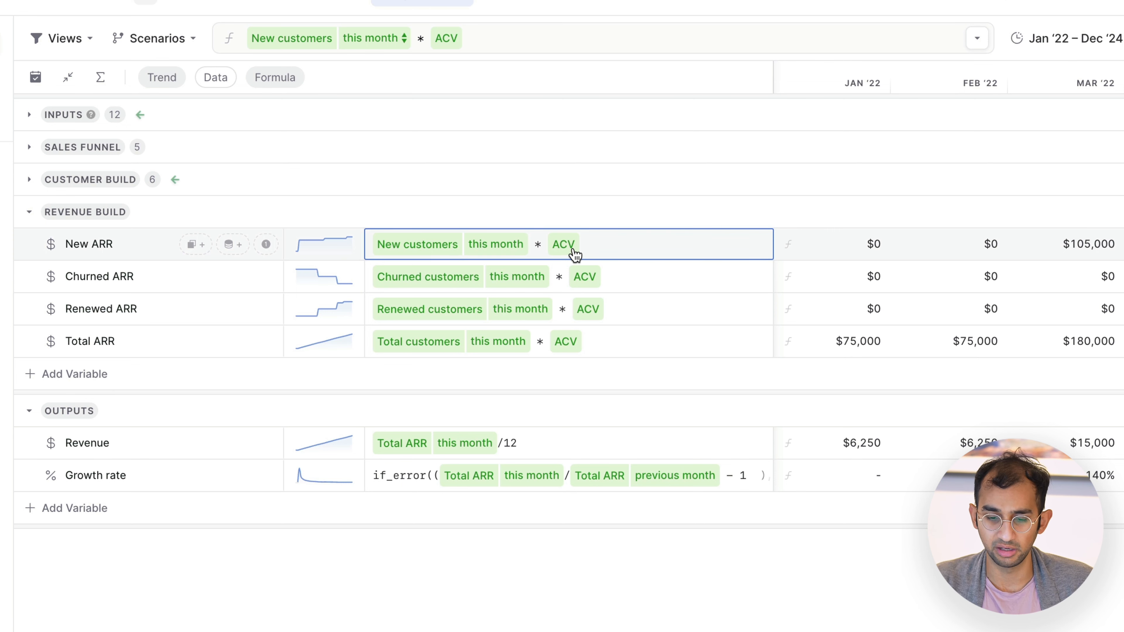
left_click(617, 626)
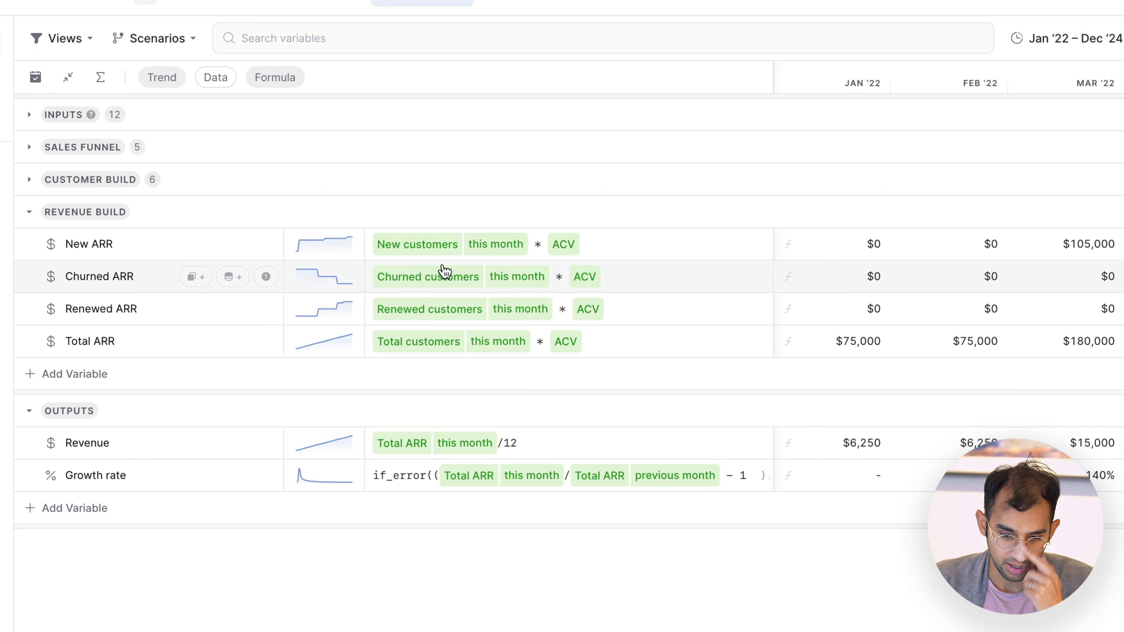
Step: Widen the Formula column and inspect the full Growth rate formula, including its if_error function, without changing it
left_click_drag(771, 82, 916, 79)
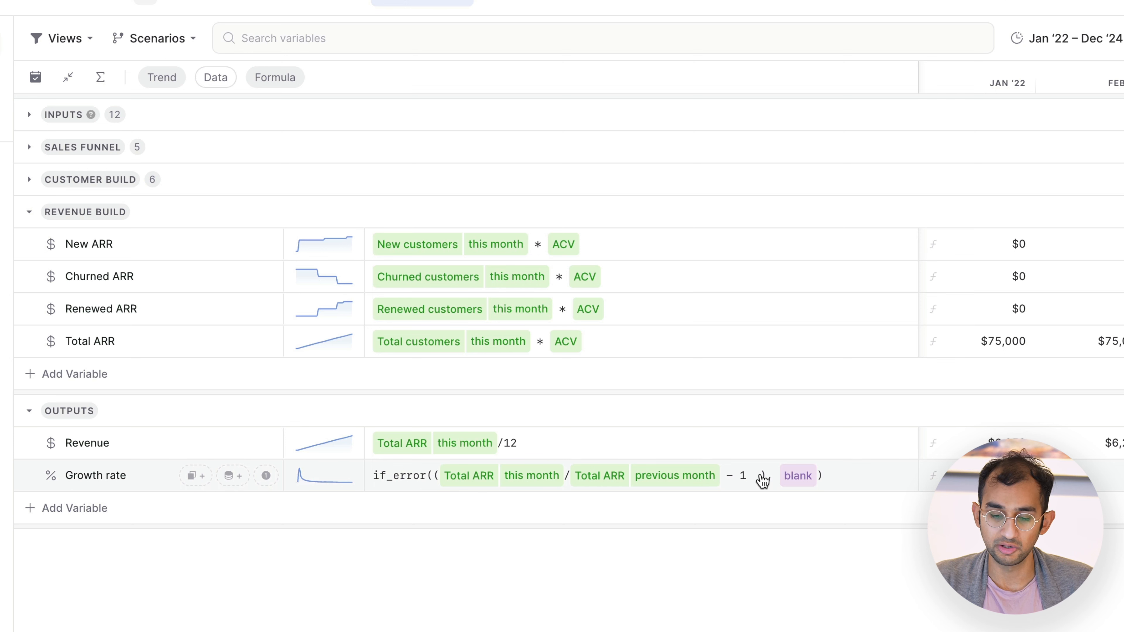
left_click(652, 484)
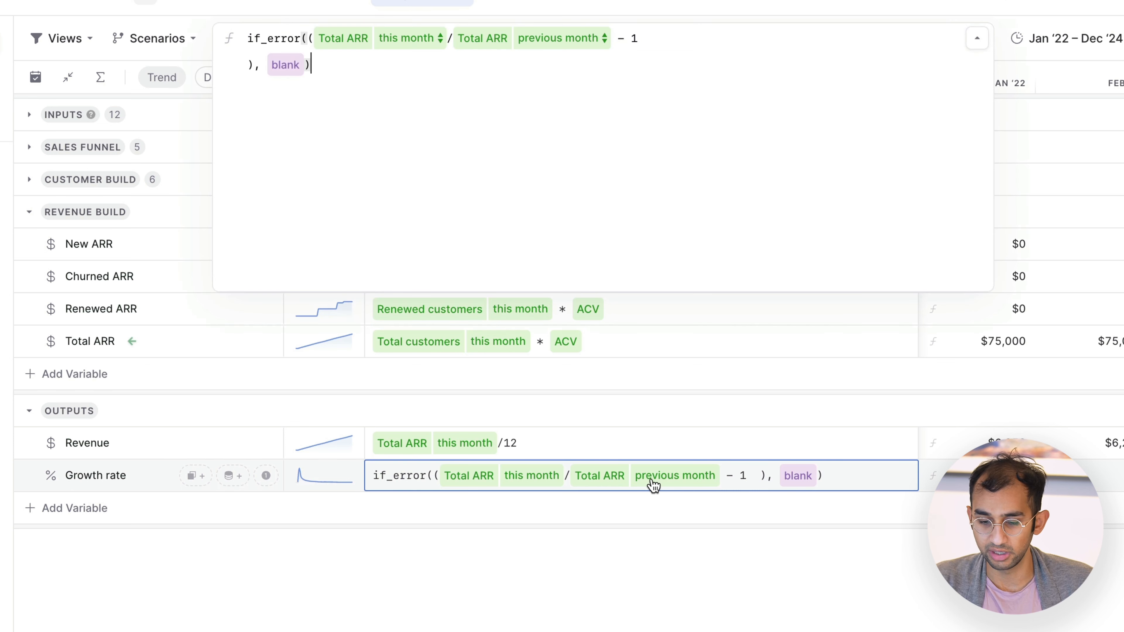
left_click(687, 591)
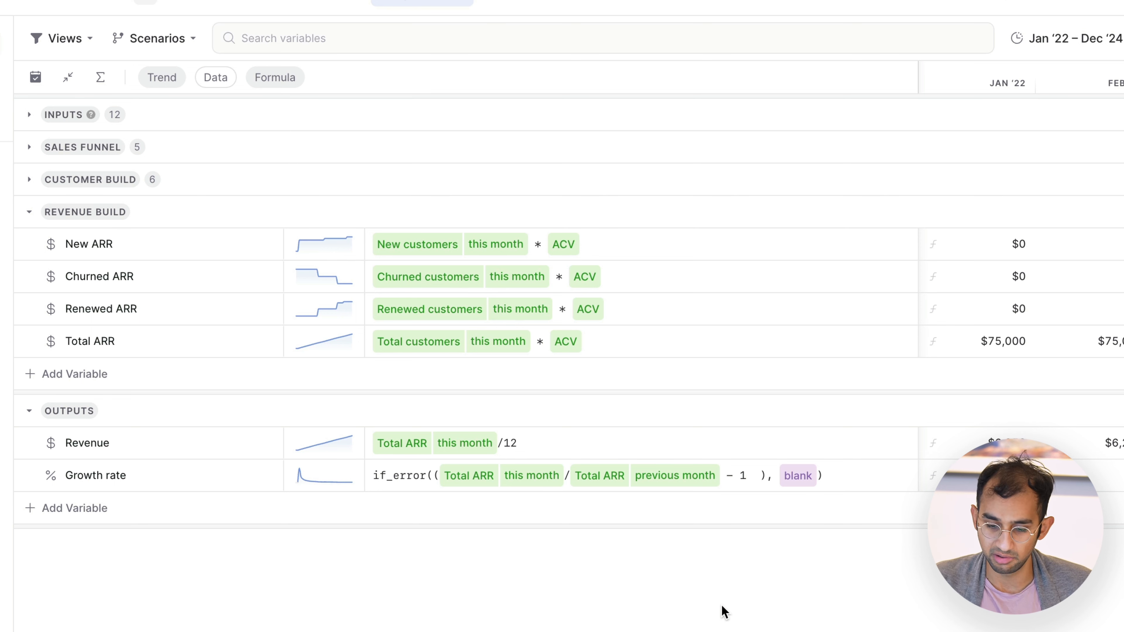
left_click(398, 482)
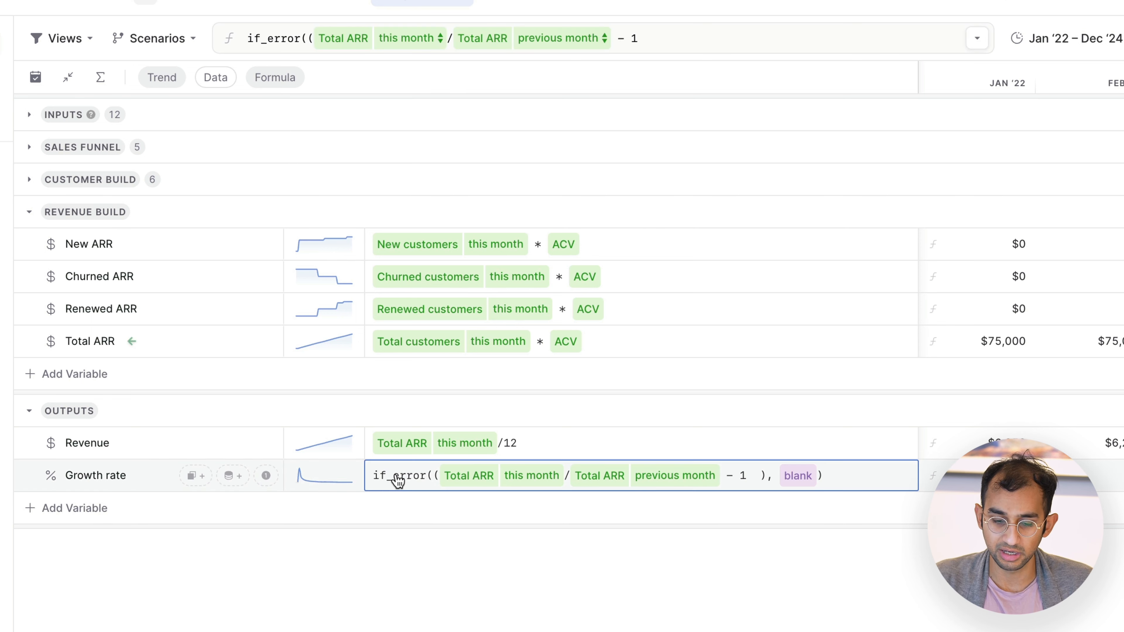
left_click(422, 482)
left_click(431, 596)
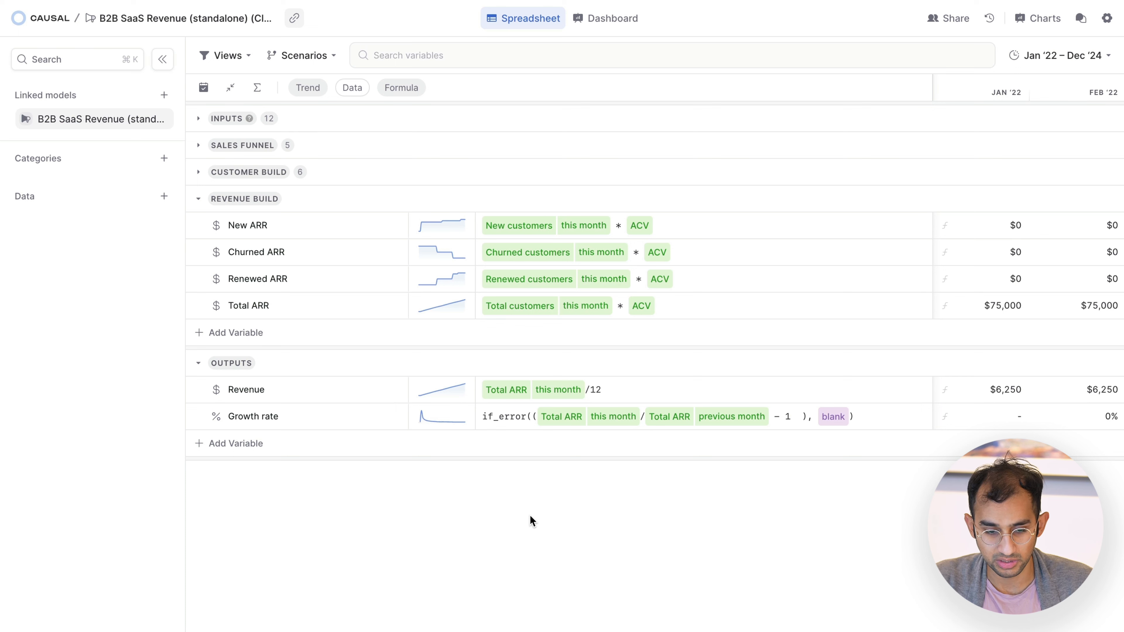
Step: Collapse the Revenue Build and Outputs sections, and review the dashboard's ARR + Growth chart, Sales funnel and breakdown tables
left_click(416, 202)
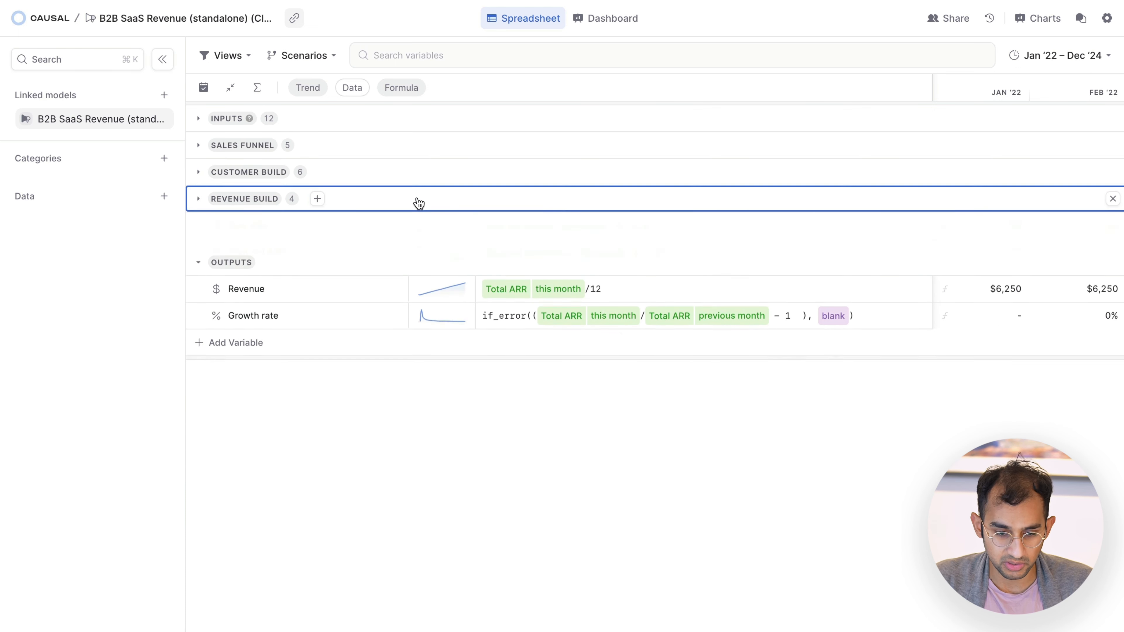
left_click(426, 229)
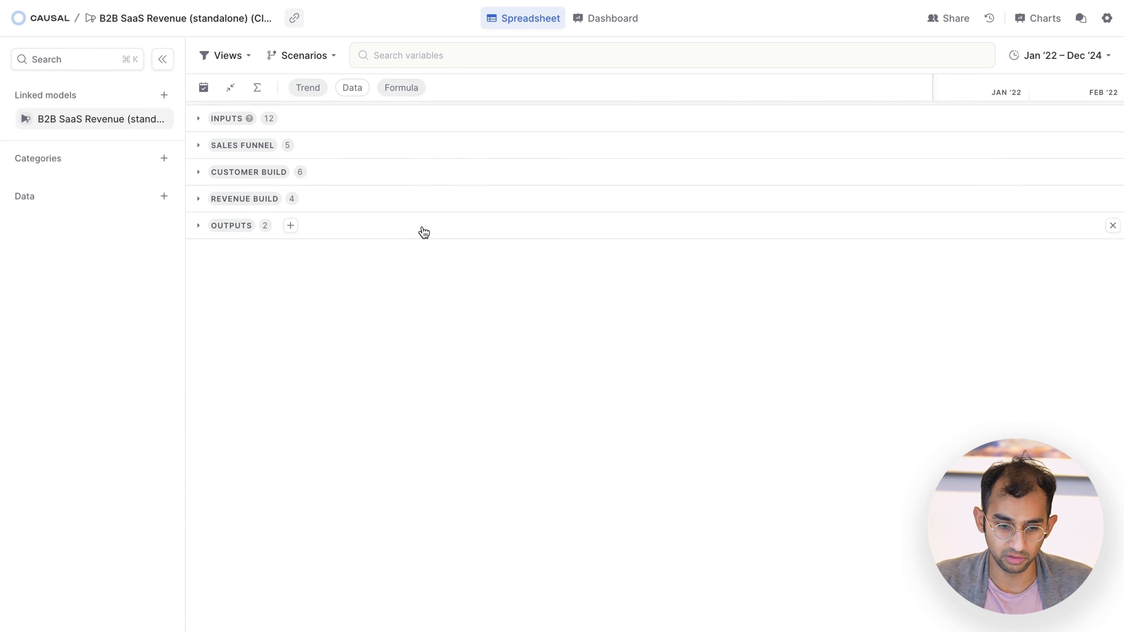
left_click(597, 17)
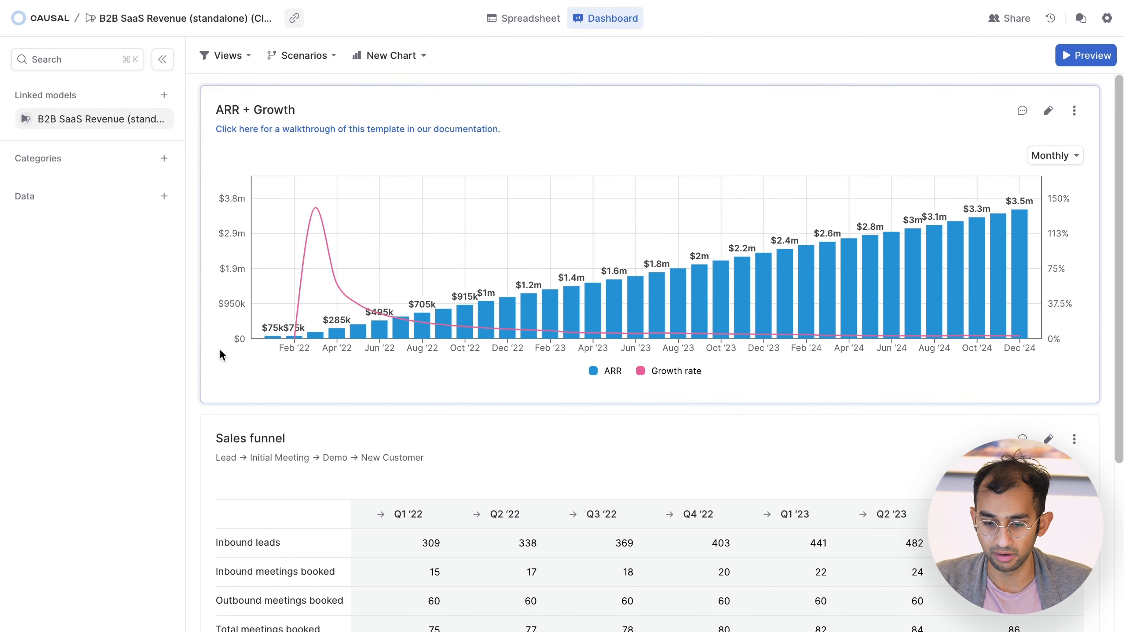
scroll(195, 376, "down", 7)
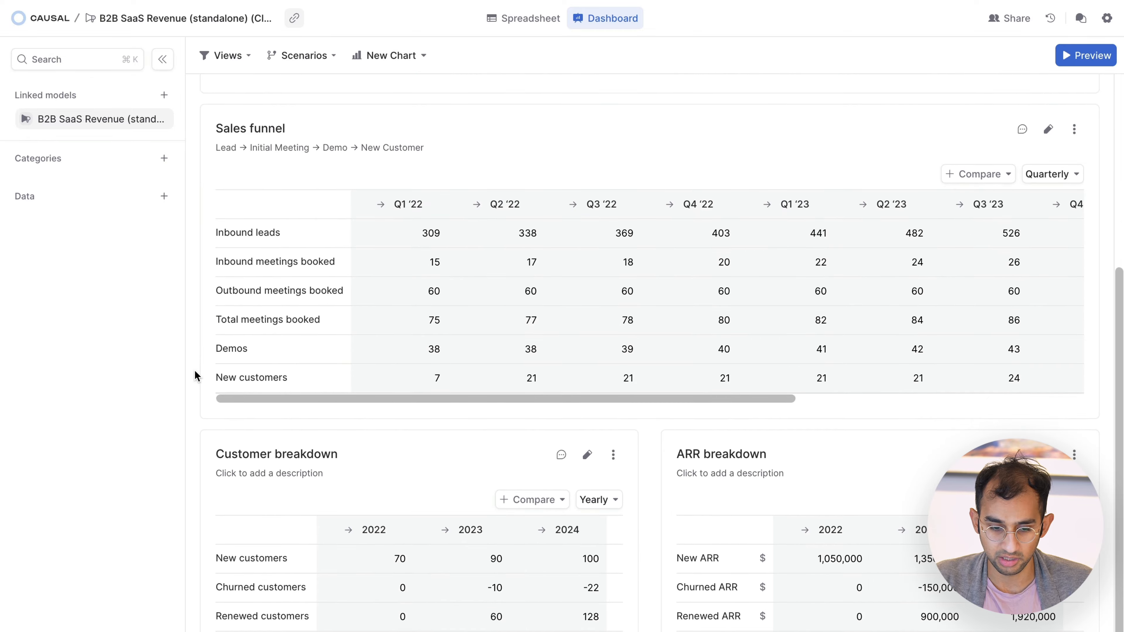
scroll(195, 374, "down", 2)
scroll(196, 375, "up", 9)
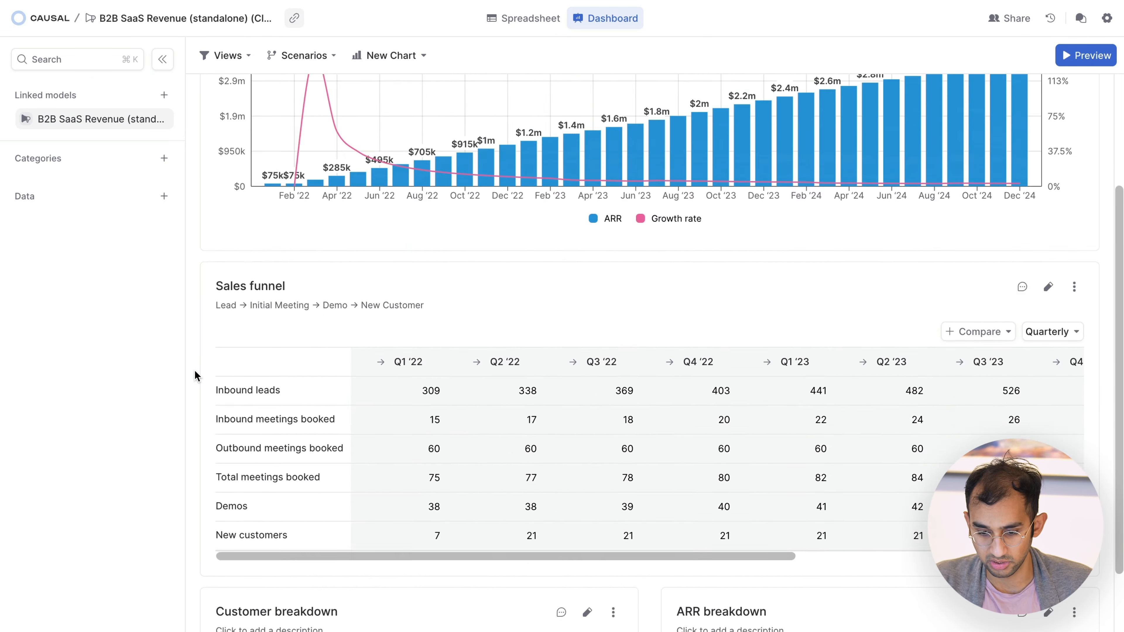
Step: Return to the spreadsheet, expand all variable sections and review the input assumptions down to the sales funnel
left_click(542, 24)
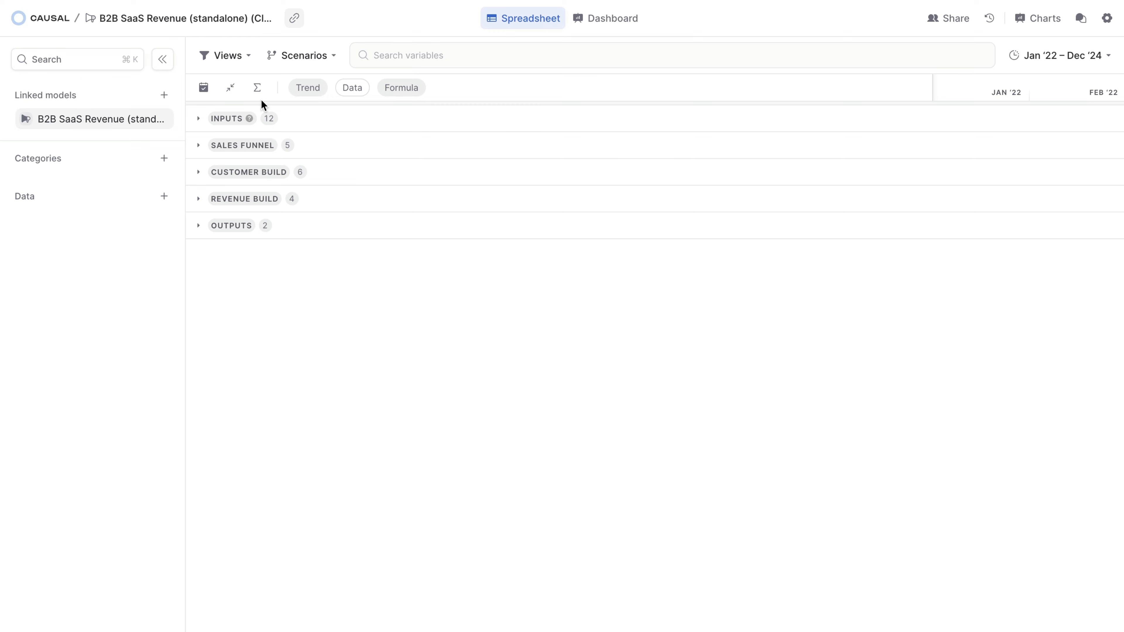
left_click(229, 88)
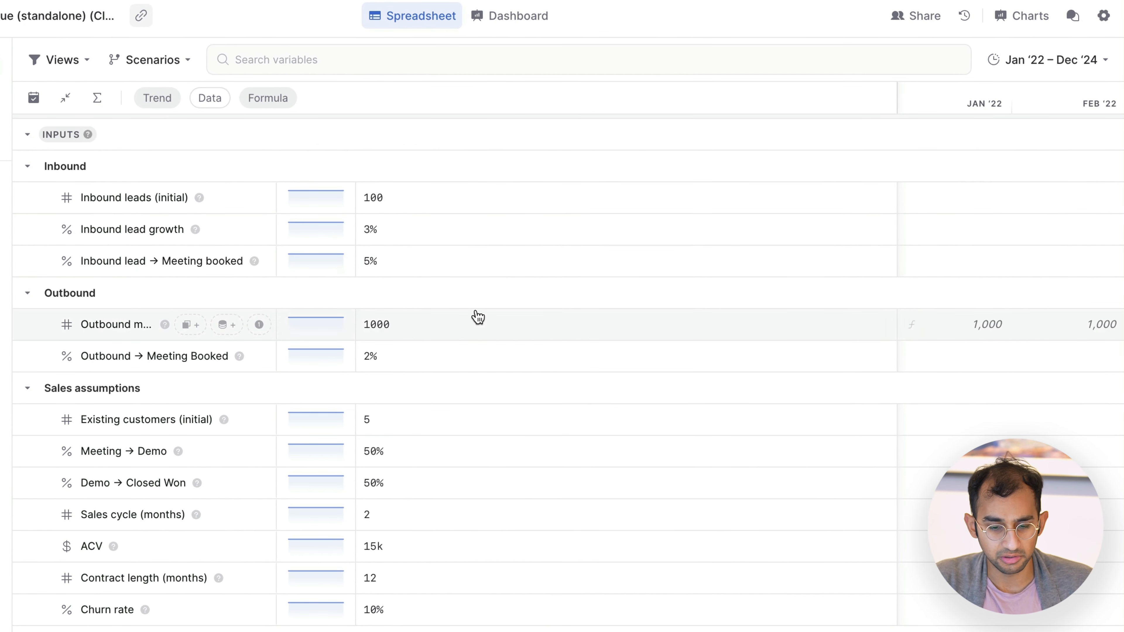
scroll(476, 316, "down", 5)
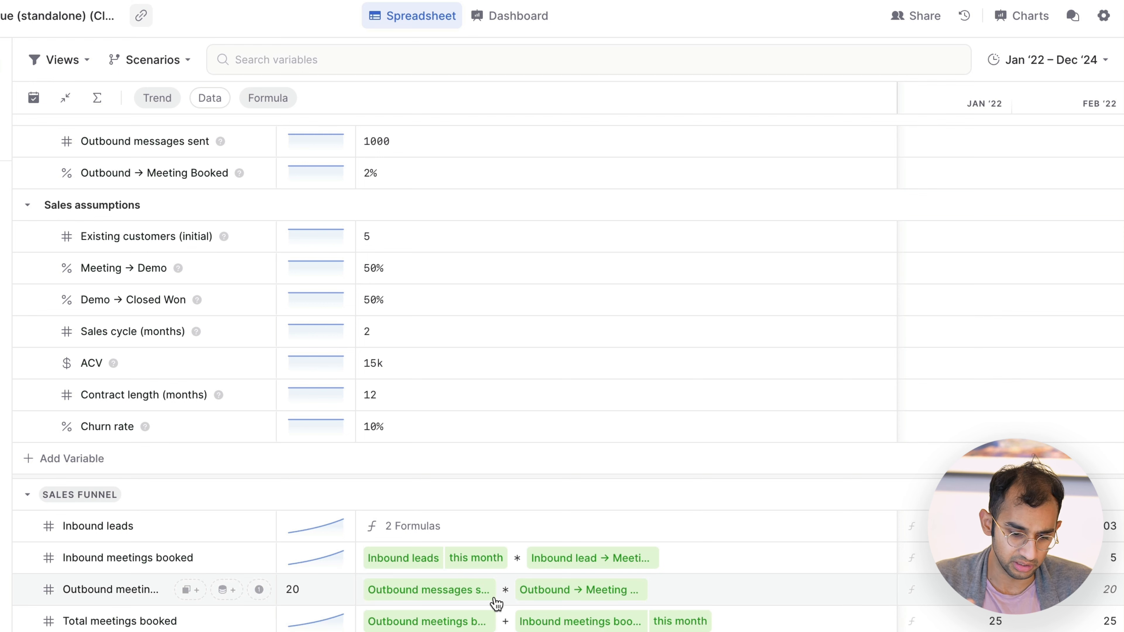
scroll(496, 603, "up", 5)
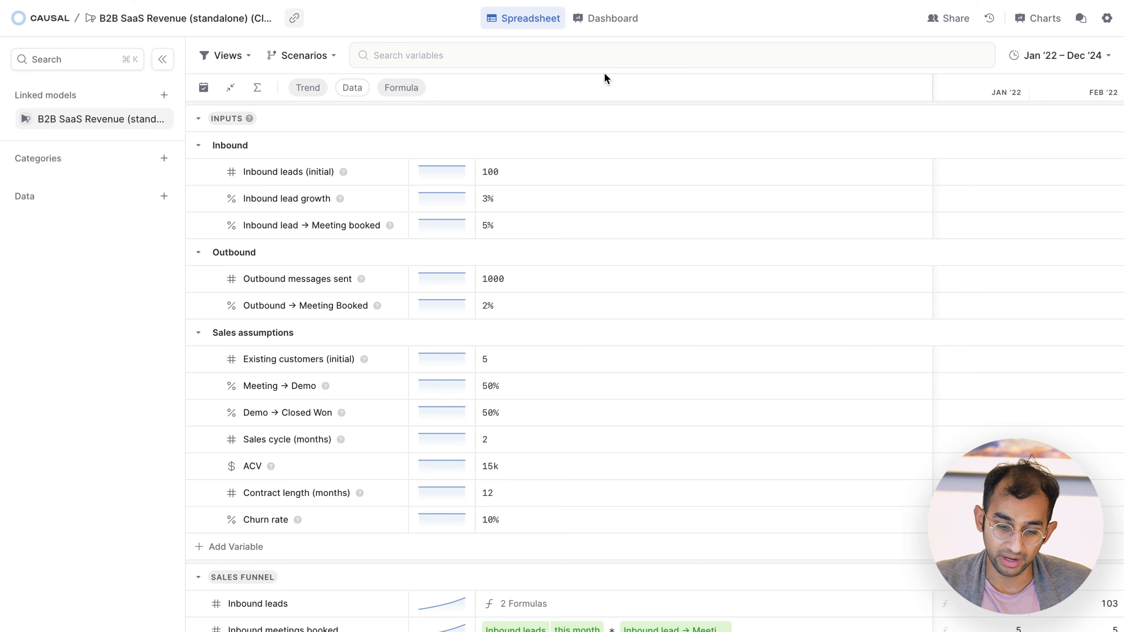
Step: Inspect the ACV and Sales cycle (months) inputs under Sales assumptions without changing them
left_click(499, 470)
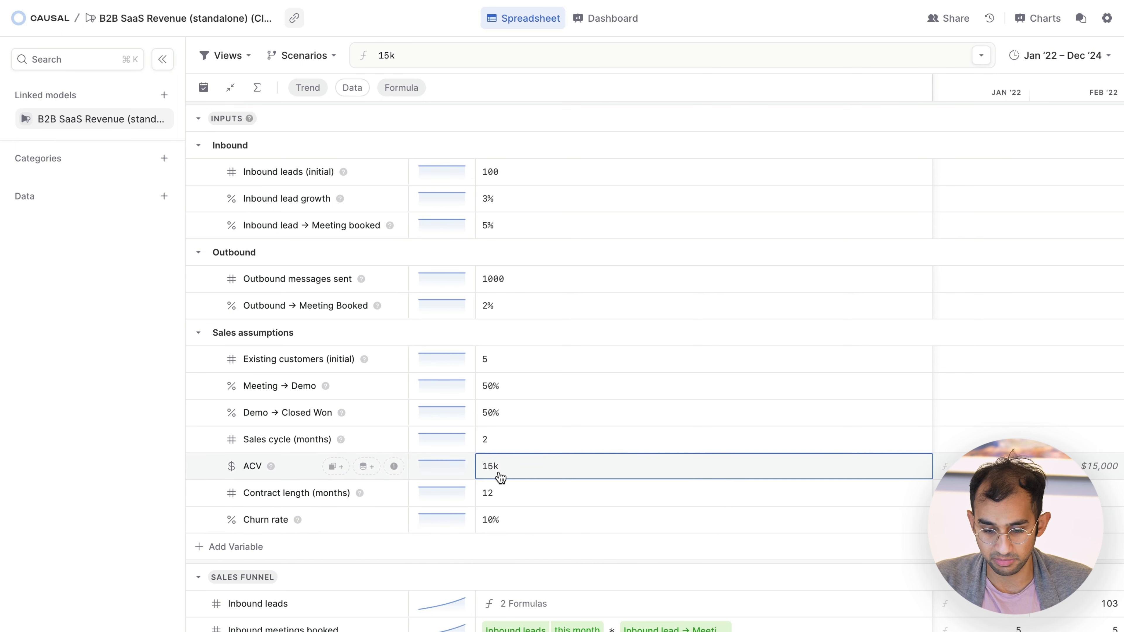
left_click(169, 522)
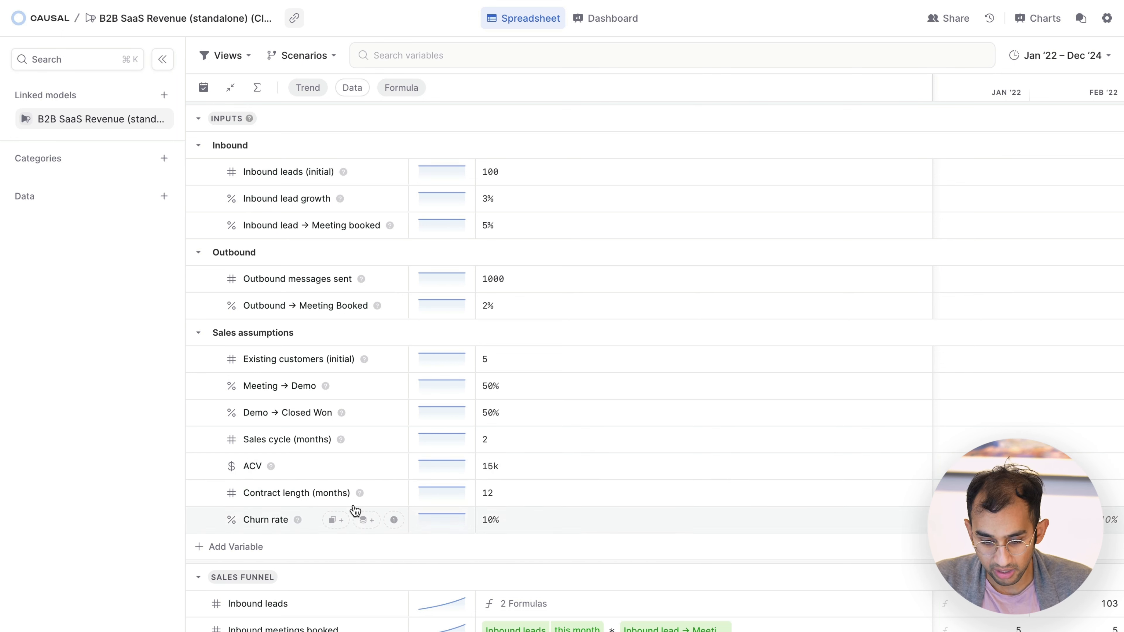
left_click(596, 438)
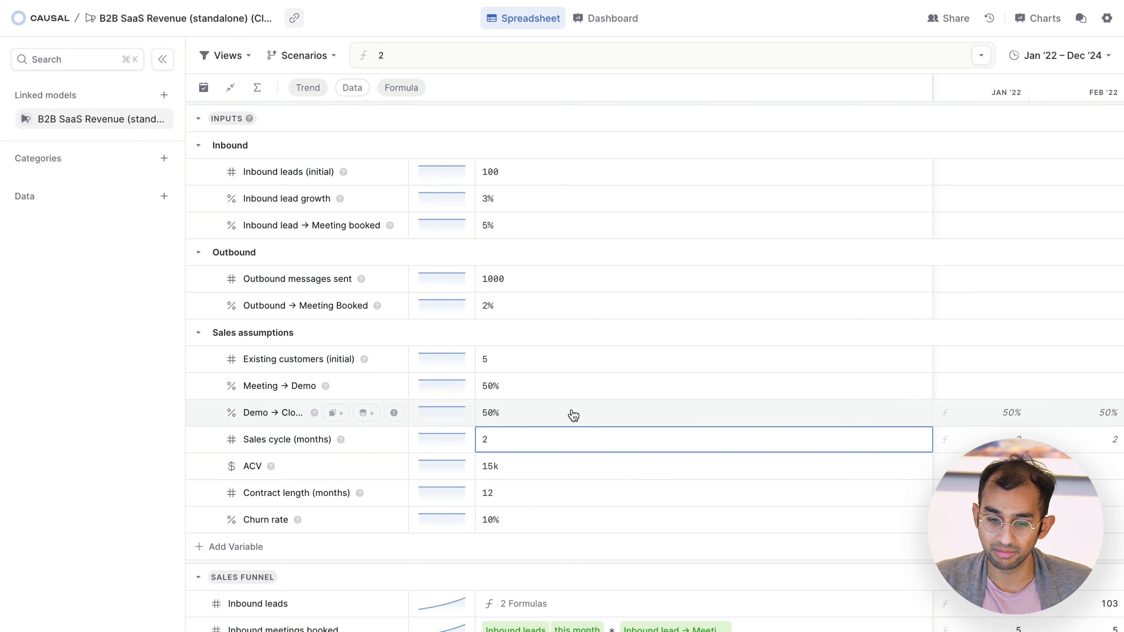
left_click(107, 427)
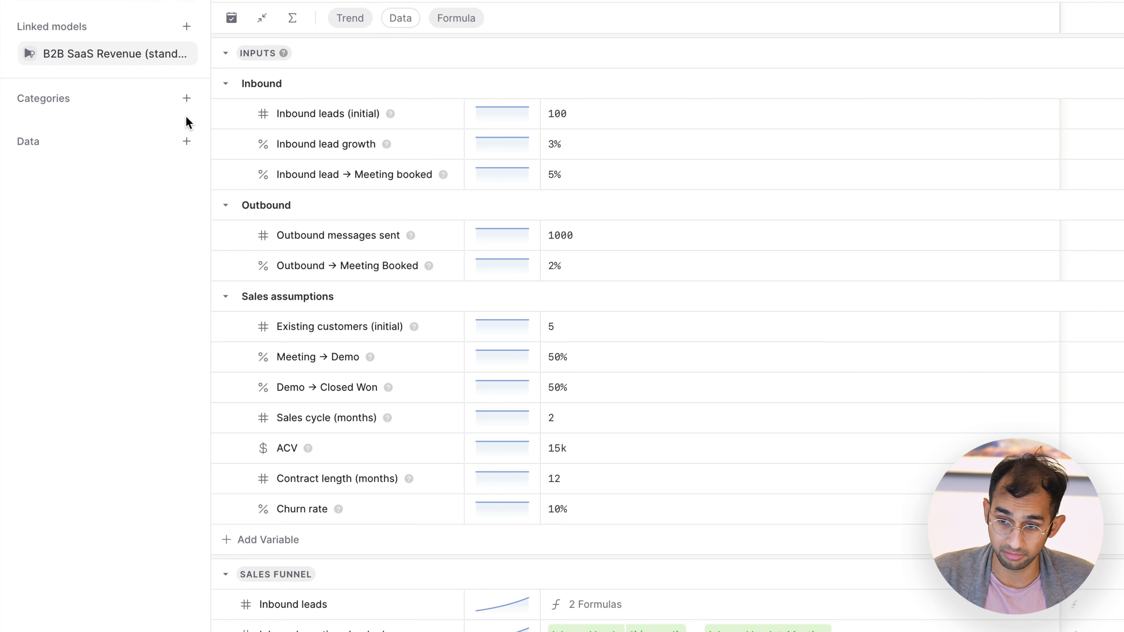
Step: Create a new category named Product in the model
left_click(186, 99)
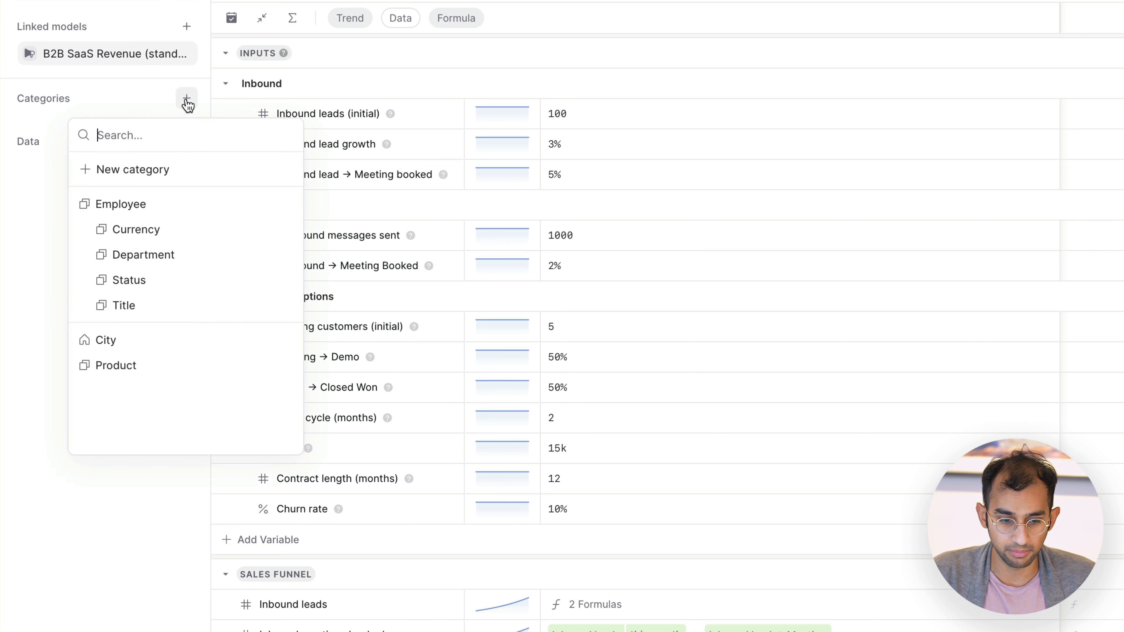
left_click(163, 171)
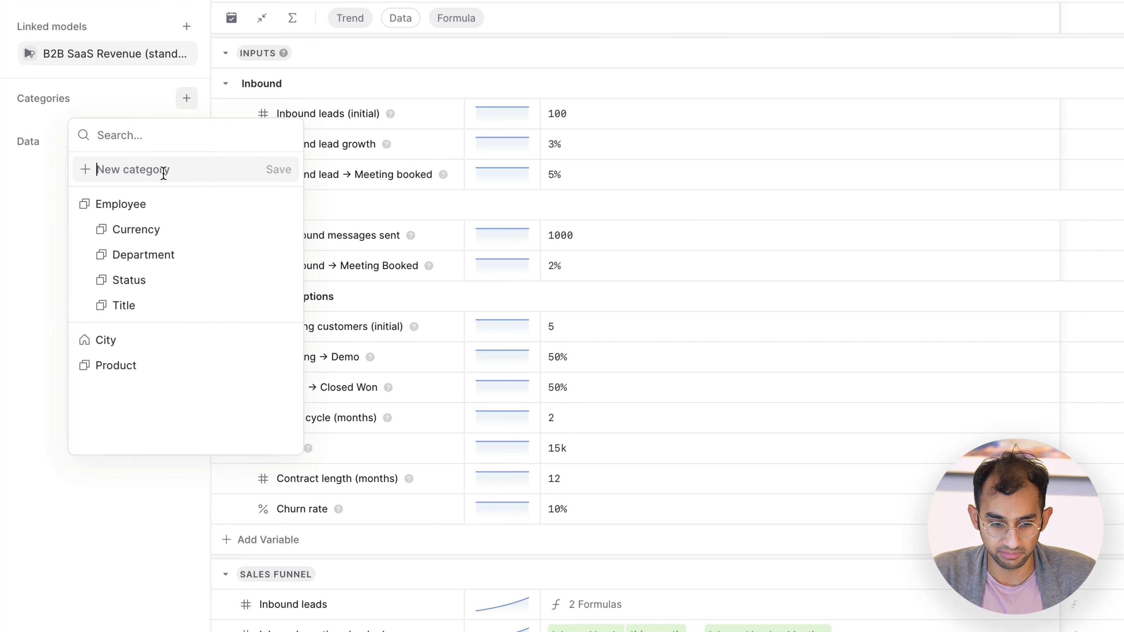
type("Product")
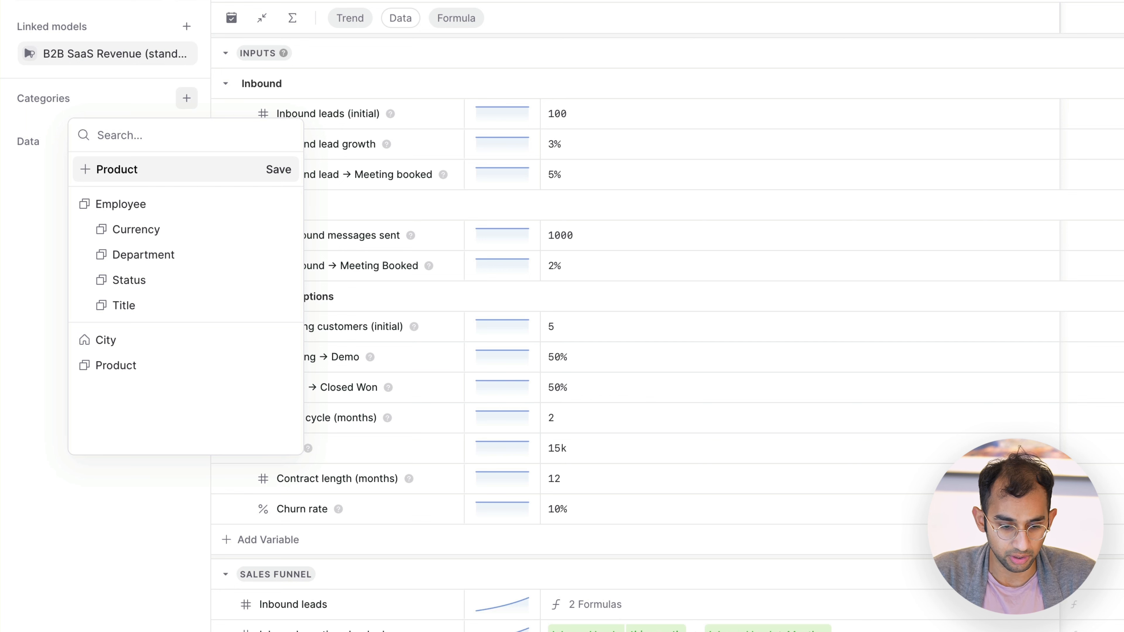
left_click(278, 170)
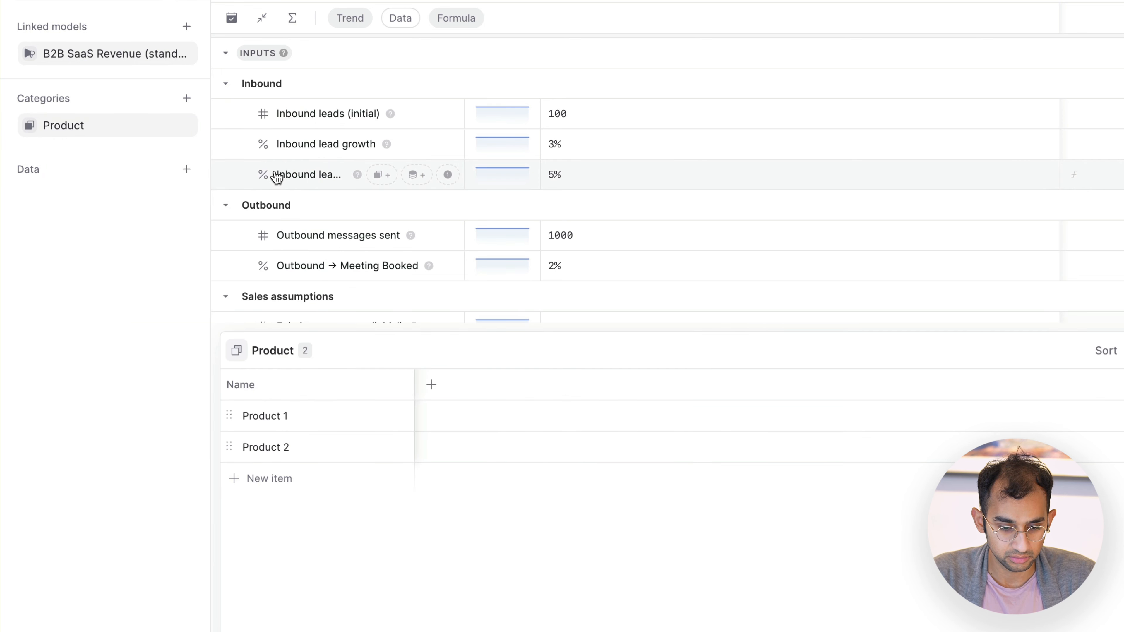
Step: Rename the Product category's two items to Pro and Business, add a third item named Enterprise, and close the category table
left_click(298, 419)
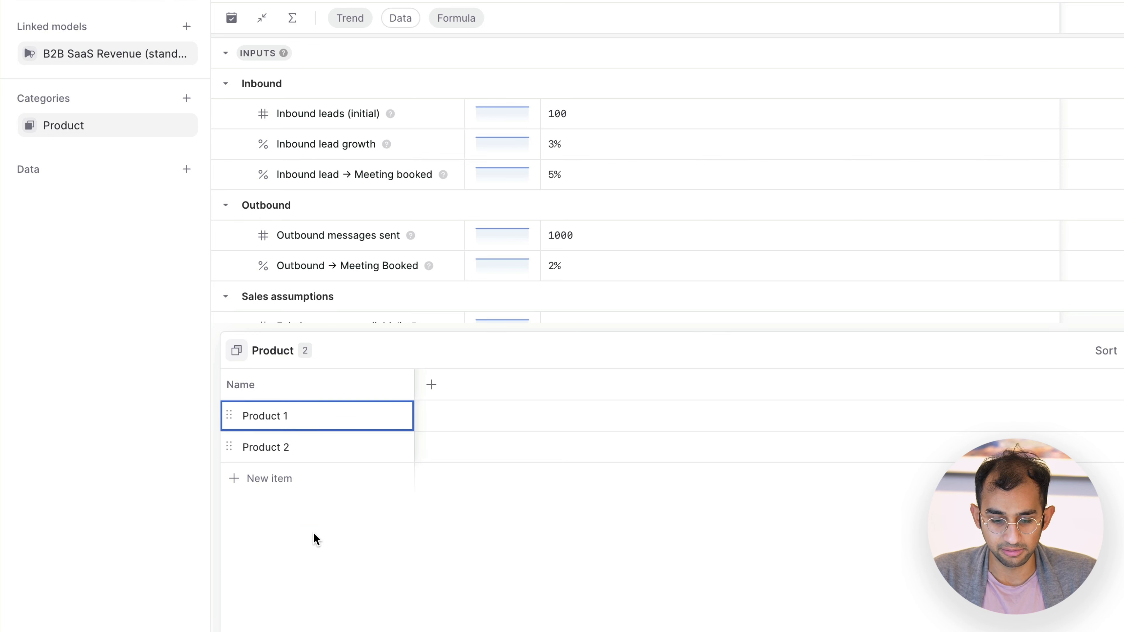
left_click(297, 445)
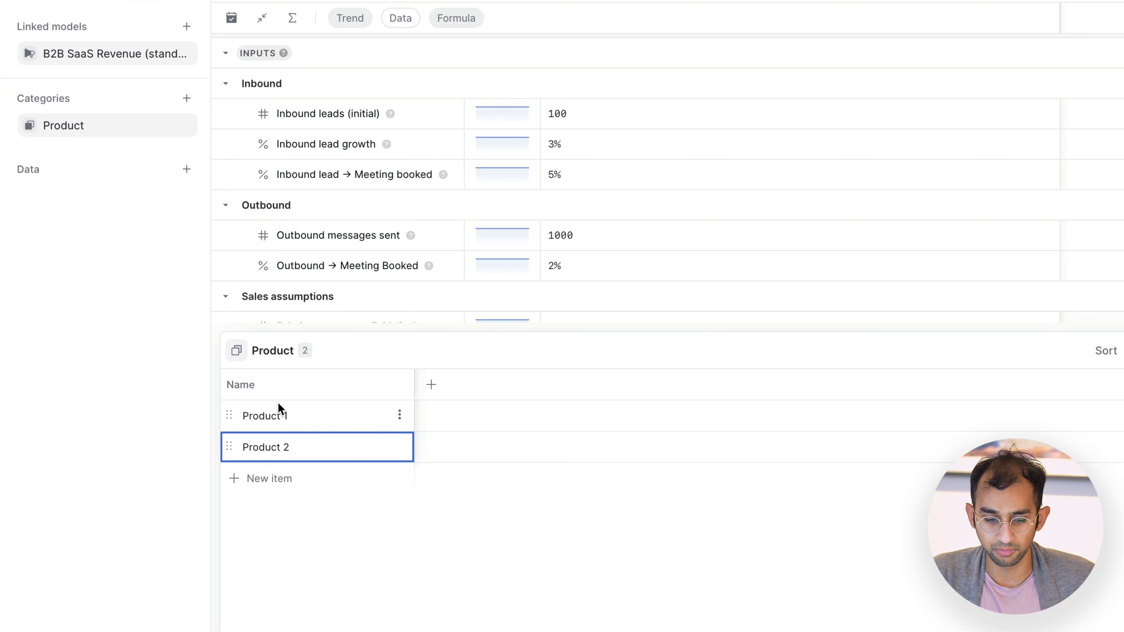
double_click(278, 402)
type("Pro")
key("Return")
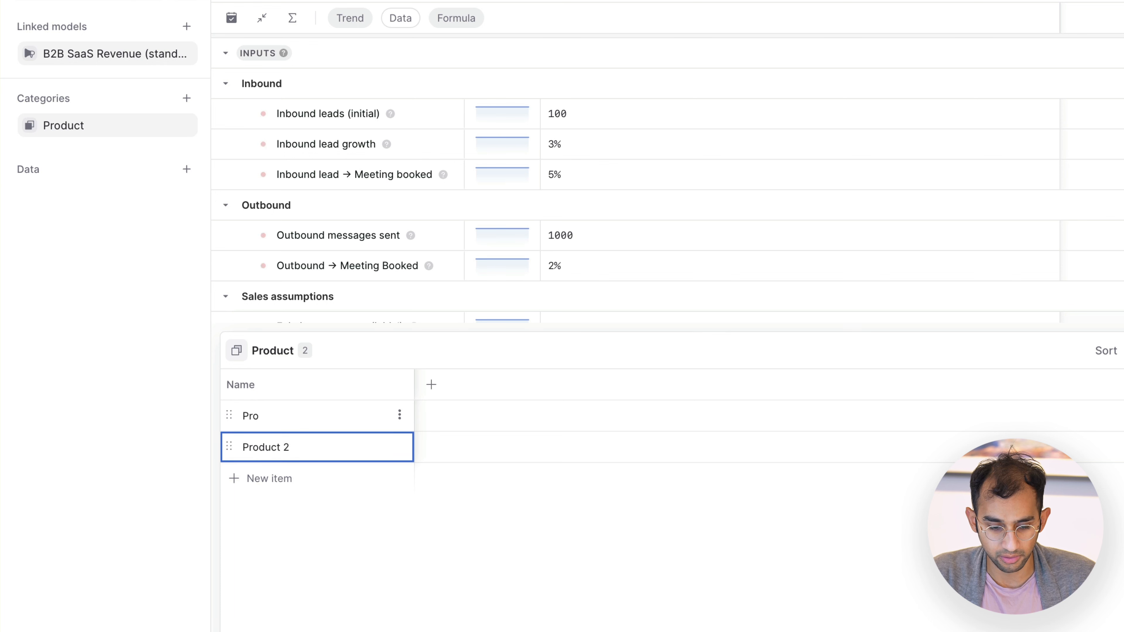
type("Business")
key("Return")
type("Enterprise")
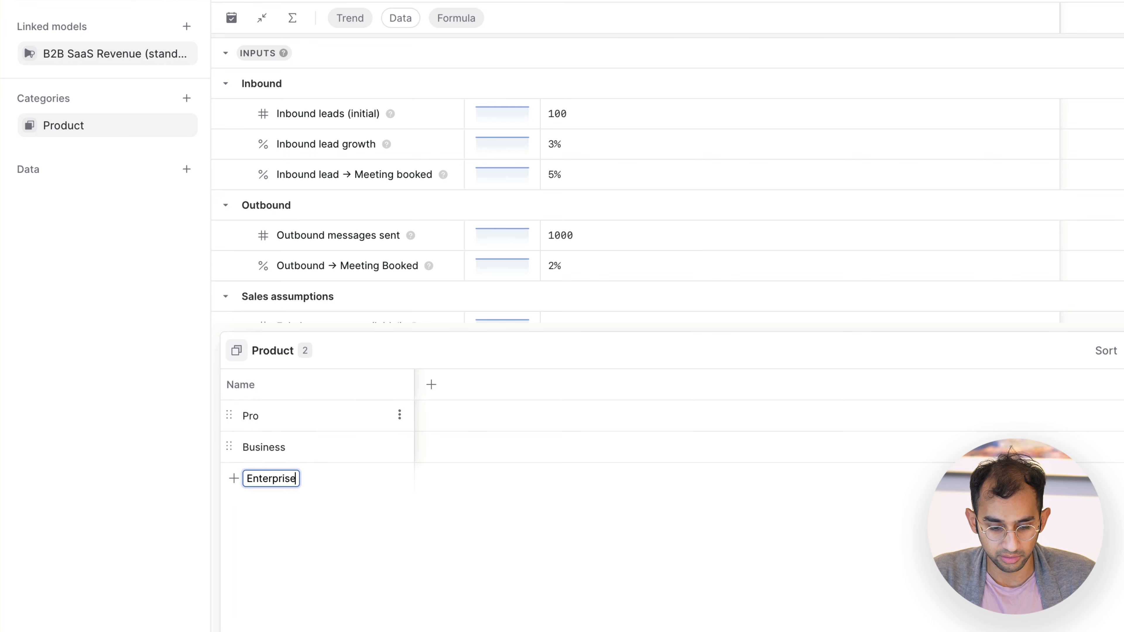
key("Return")
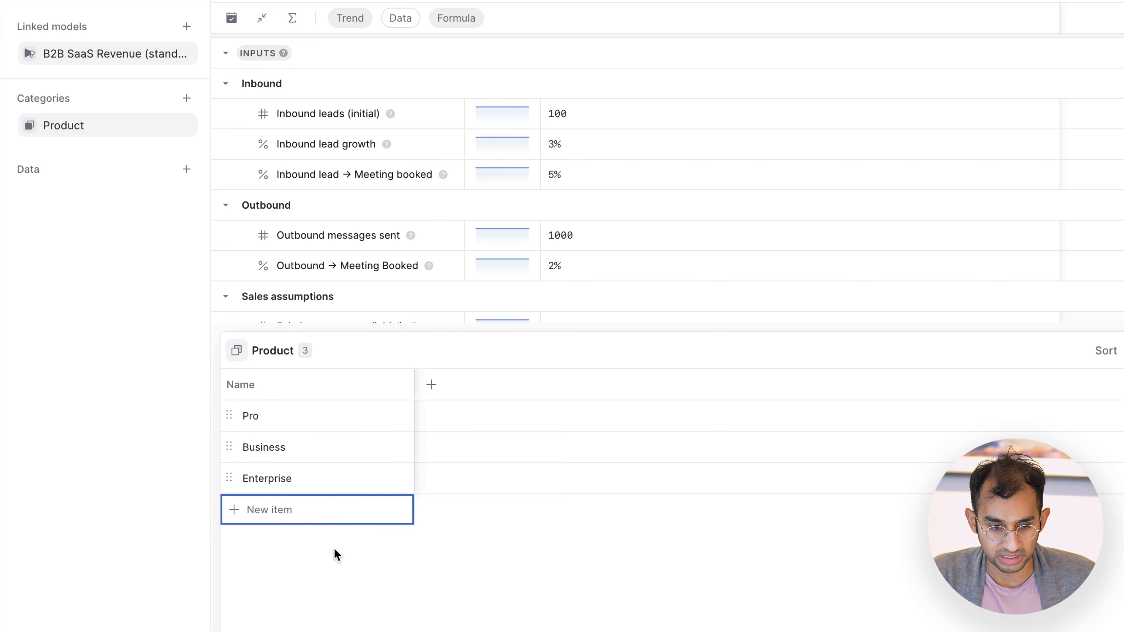
left_click_drag(286, 425, 289, 562)
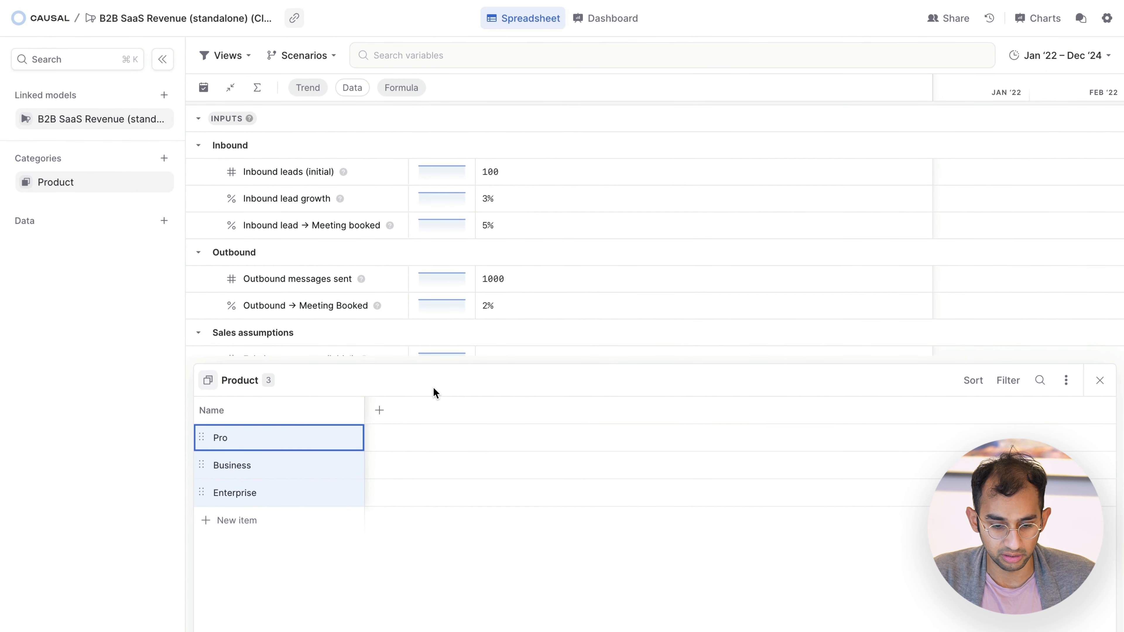
left_click(1096, 381)
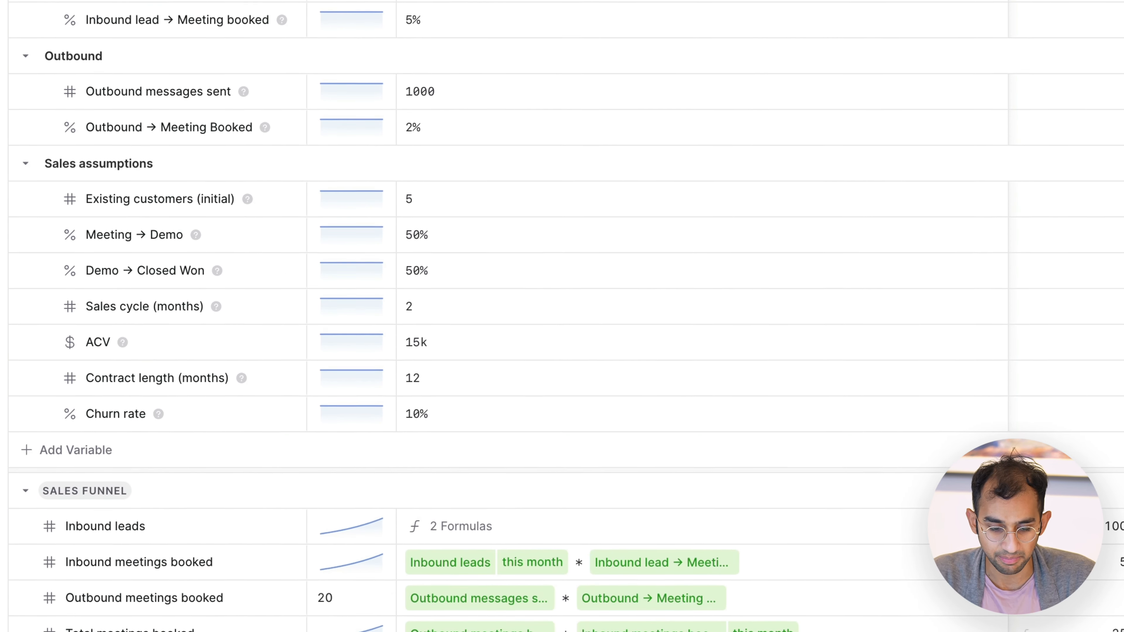
Step: Break the ACV input under Sales assumptions down by the Product category, keeping its item rows expanded
left_click(31, 545)
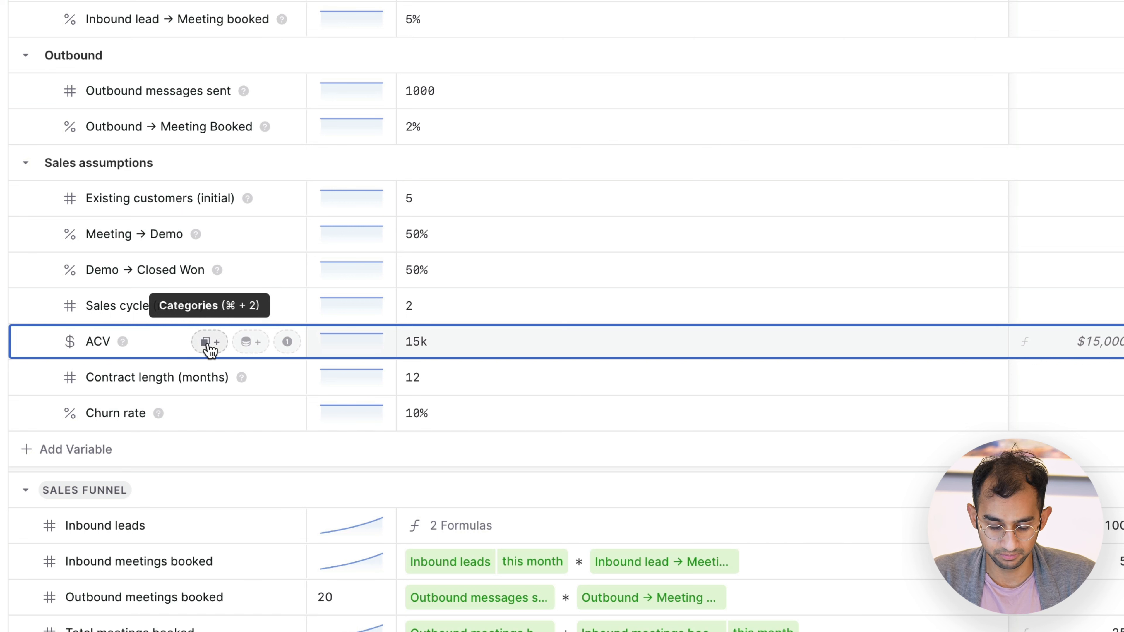
left_click(208, 343)
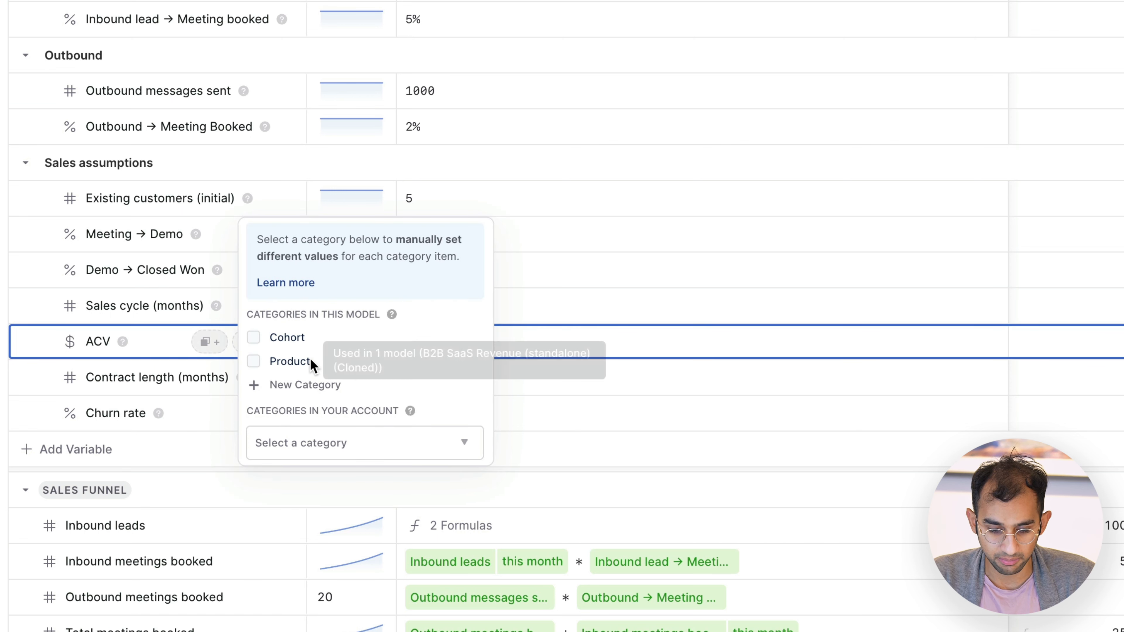
left_click(268, 360)
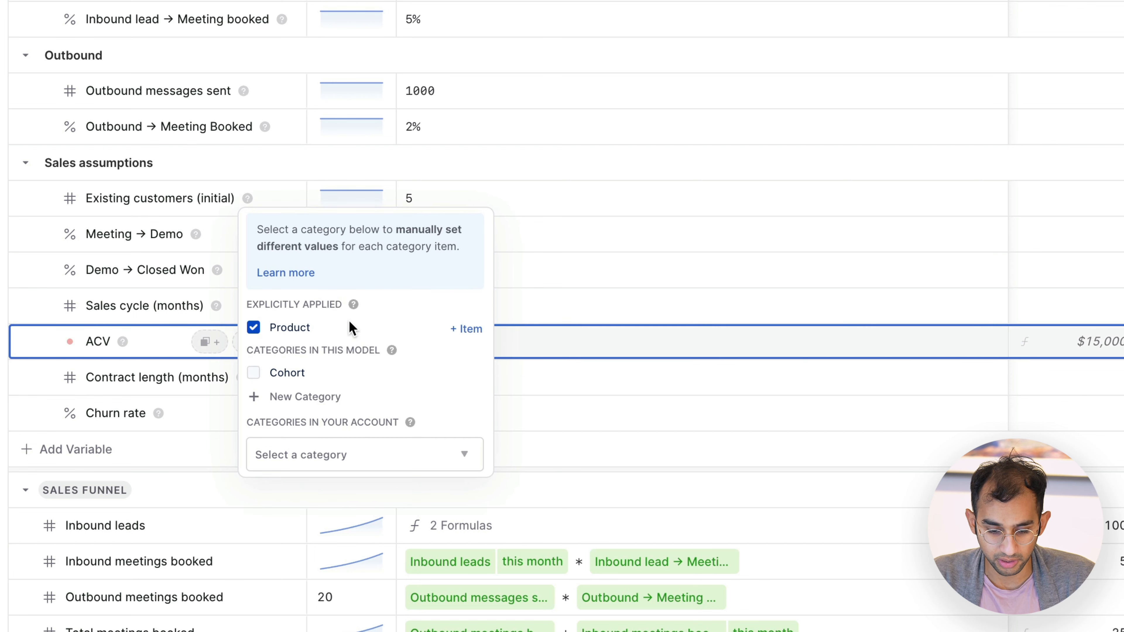
left_click(149, 352)
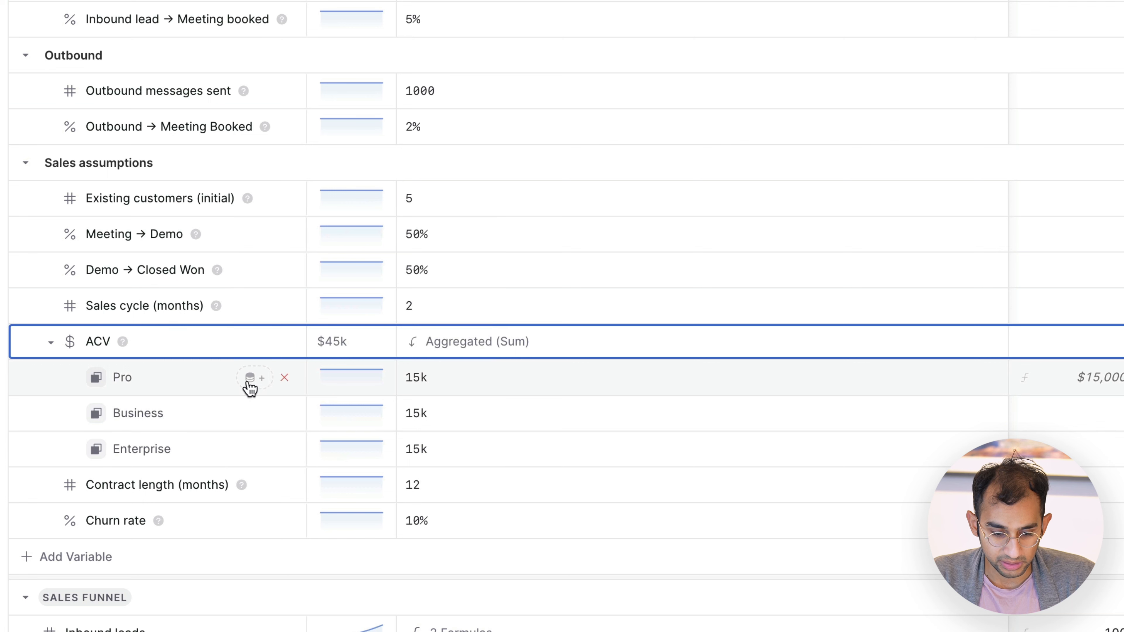
left_click(51, 343)
left_click(49, 345)
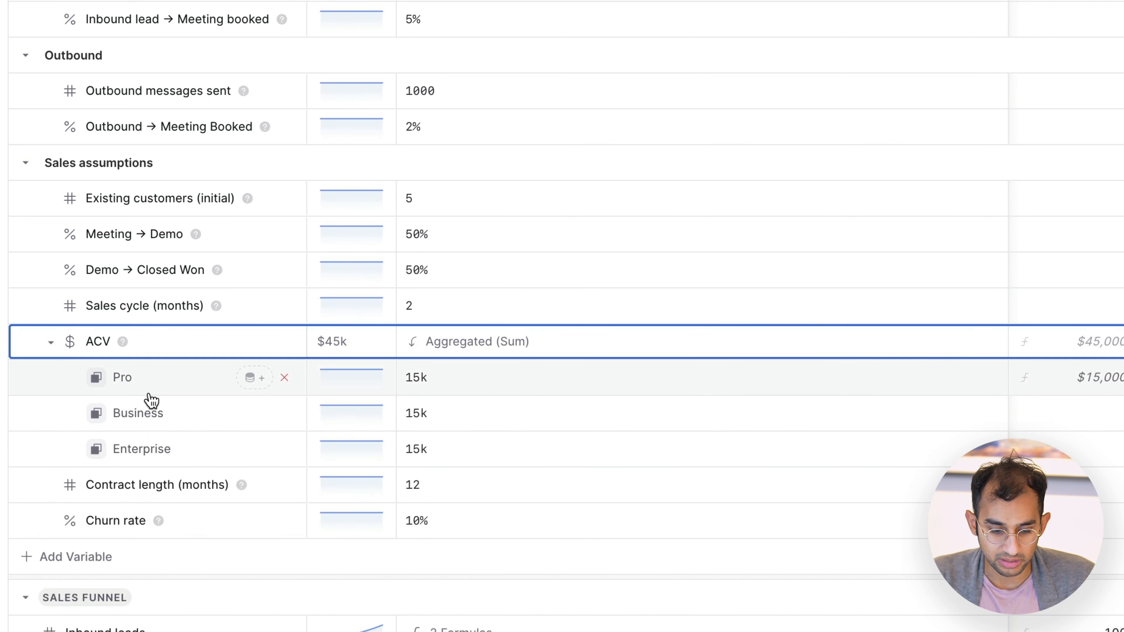
Step: Set the ACV to 5k for Pro and 50k for Enterprise
left_click(486, 380)
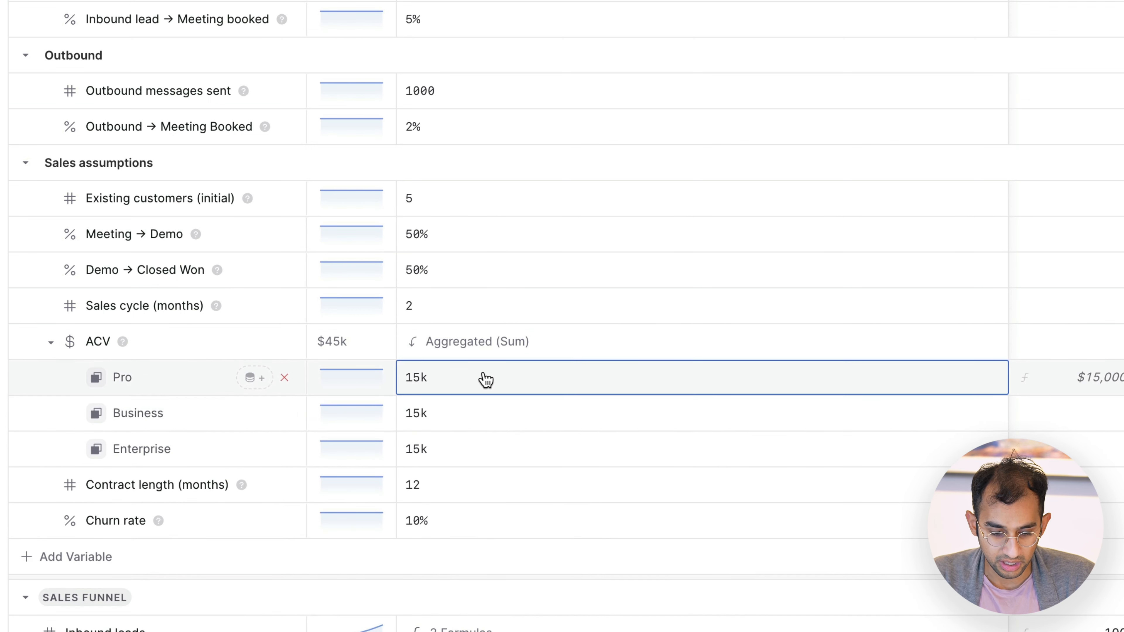
key("BackSpace")
left_click(485, 416)
left_click(502, 460)
left_click(484, 418)
left_click(487, 451)
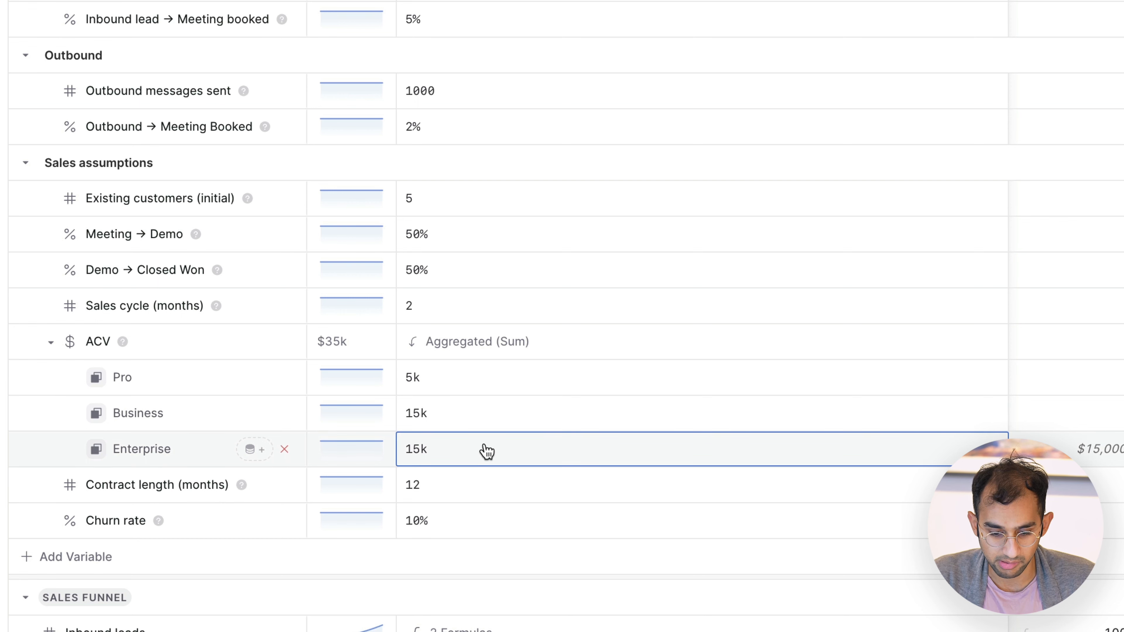
type("50k")
key("Return")
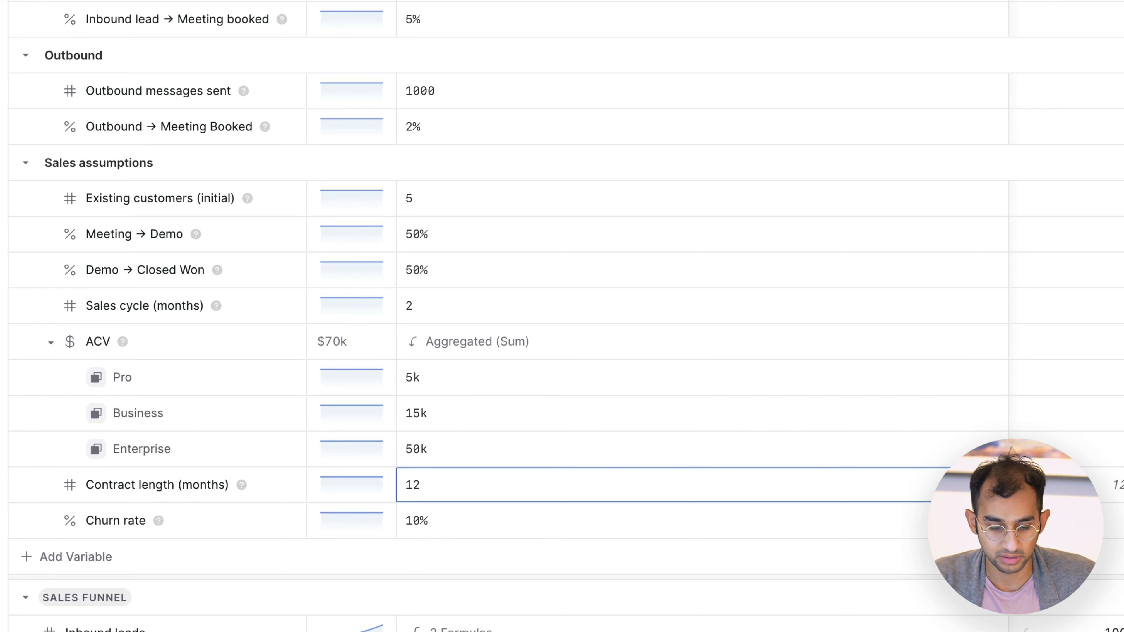
left_click(4, 408)
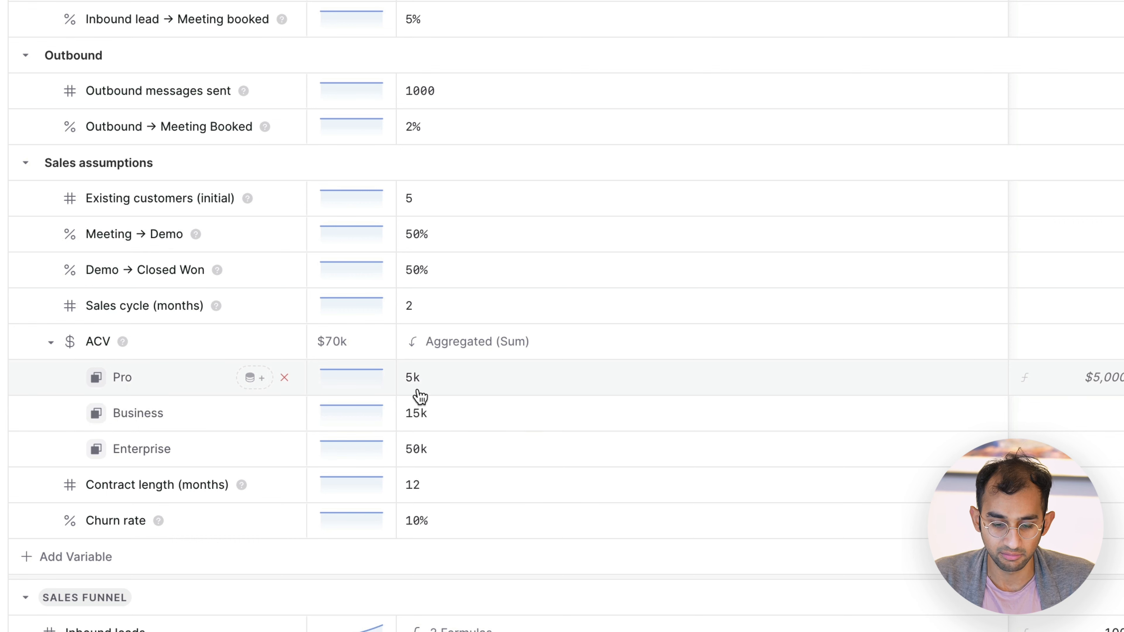
Step: Set the ACV variable's category aggregation to No Aggregation
right_click(147, 351)
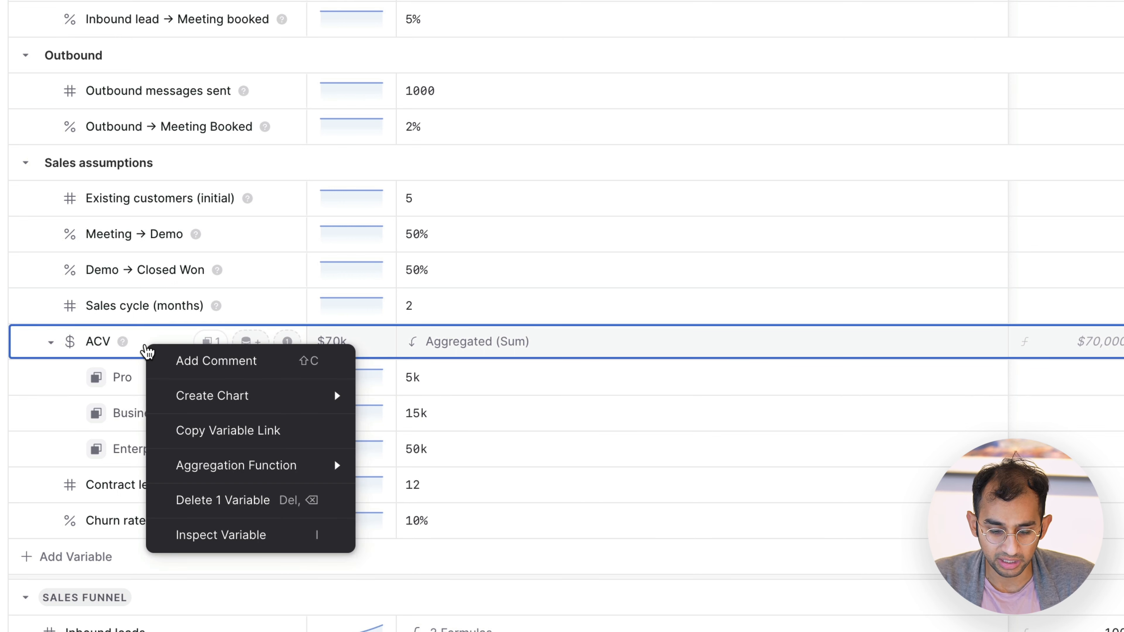
mouse_move(250, 469)
mouse_move(443, 476)
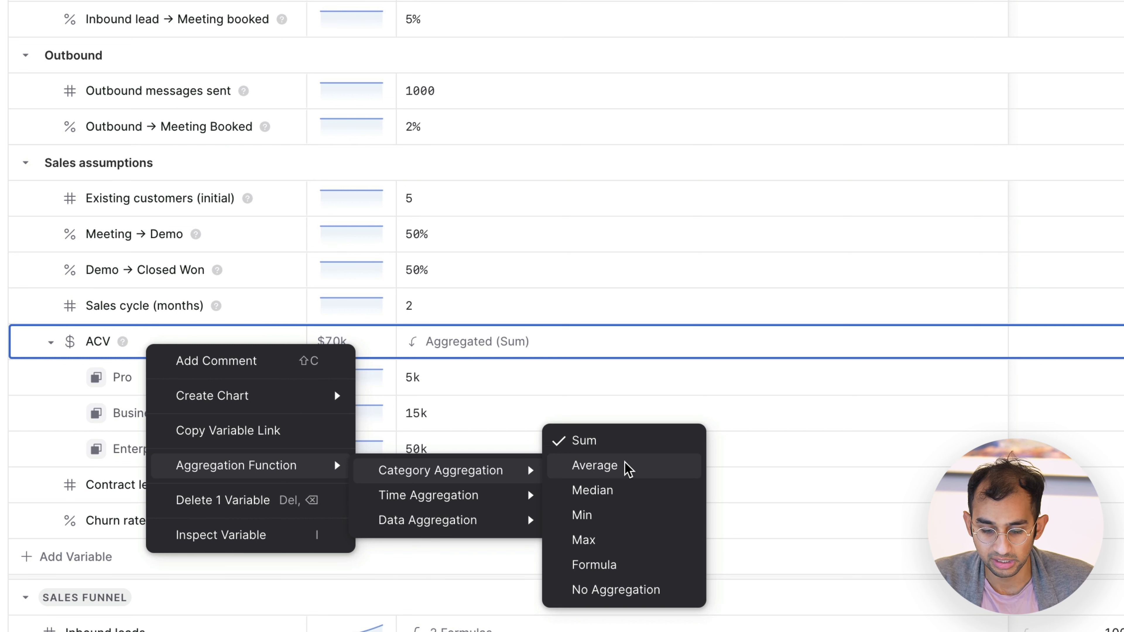
left_click(614, 595)
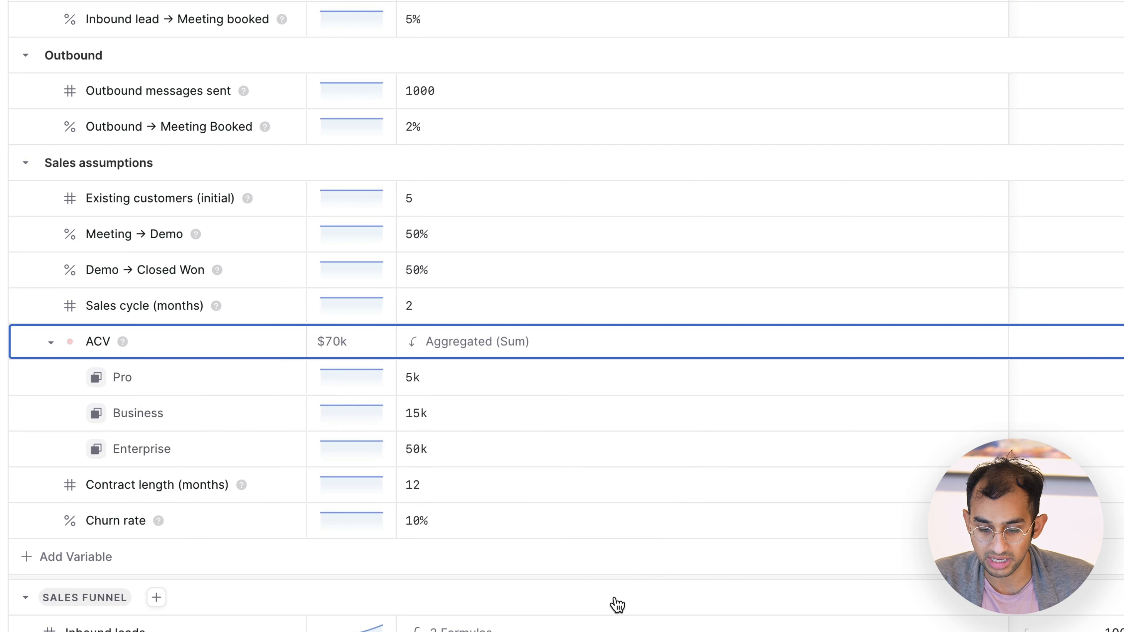
left_click(50, 345)
left_click(51, 342)
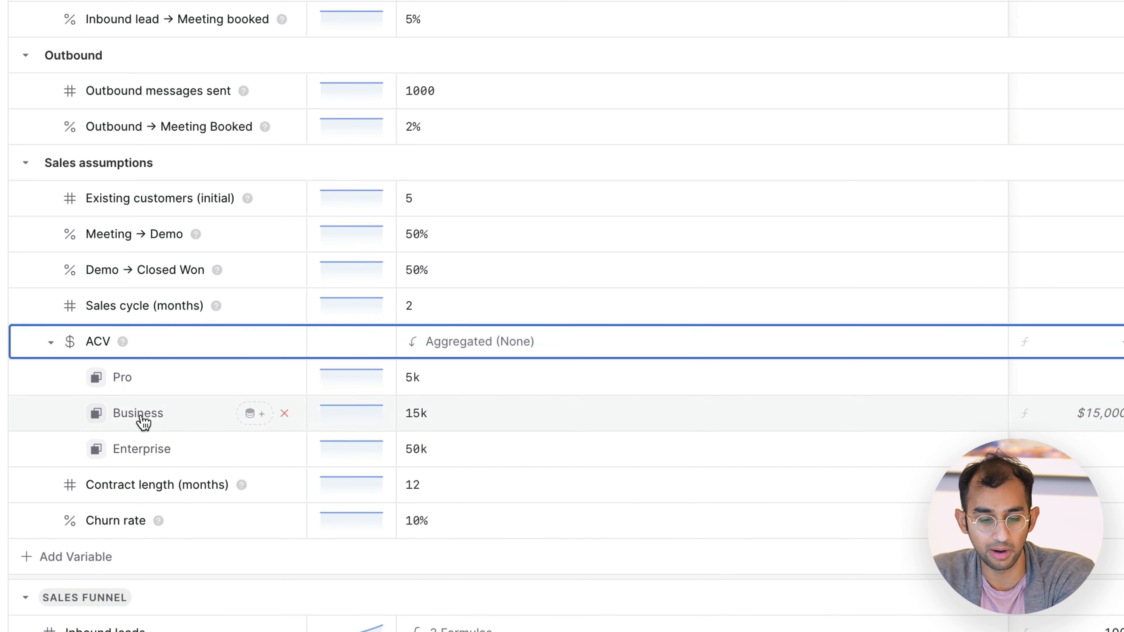
key("Escape")
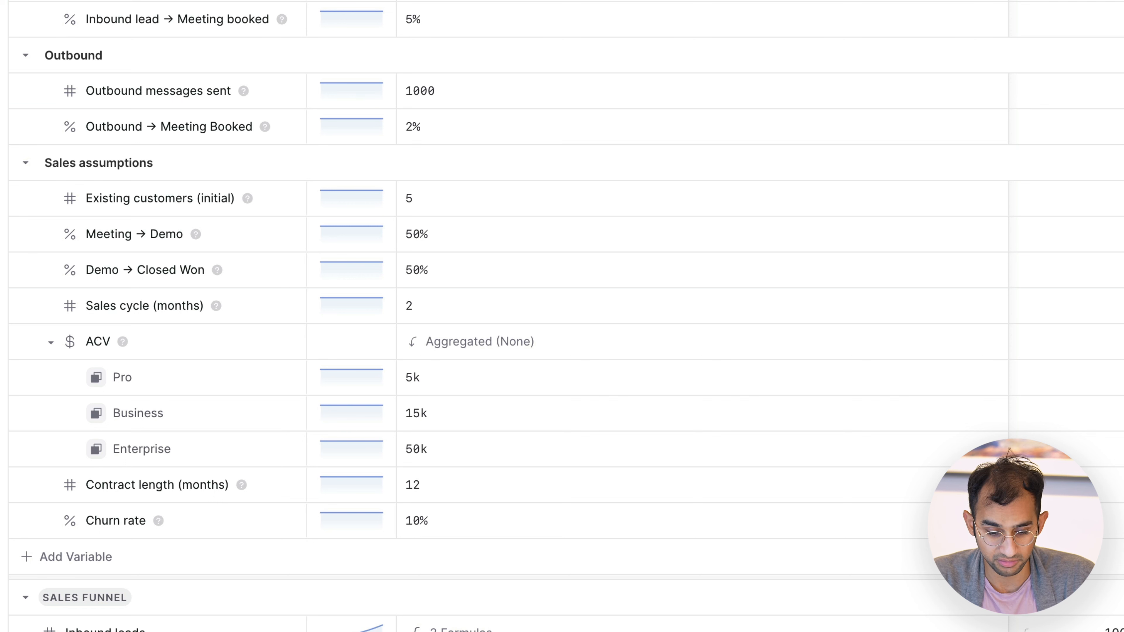
Step: Apply the Product category to Contract length (months) and show its item rows
left_click(108, 308)
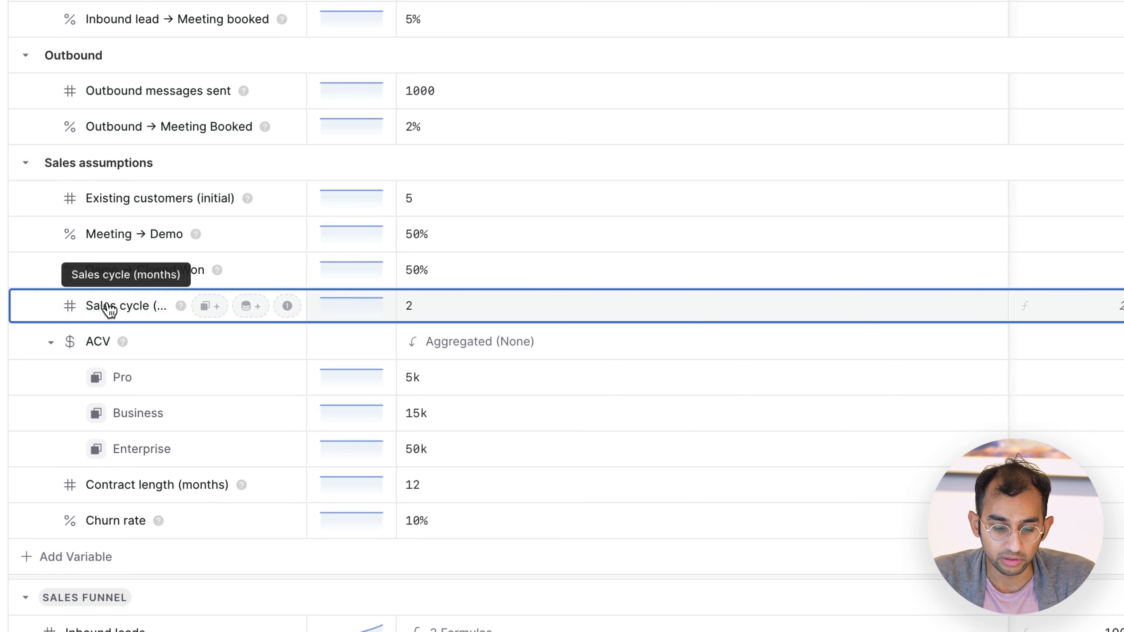
left_click(161, 491)
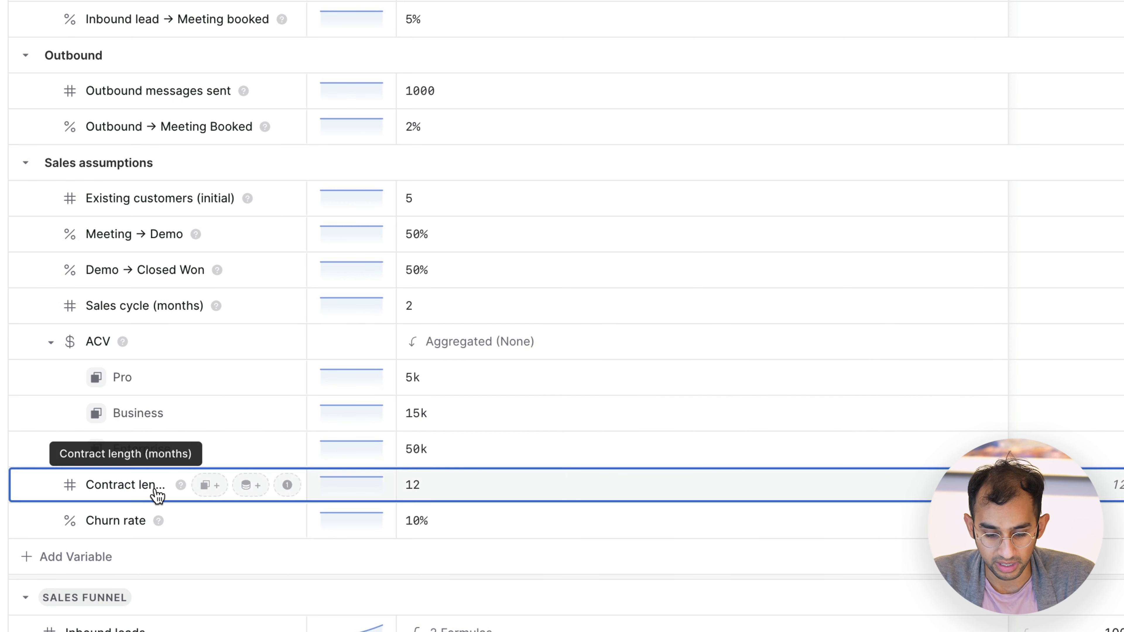
left_click(204, 487)
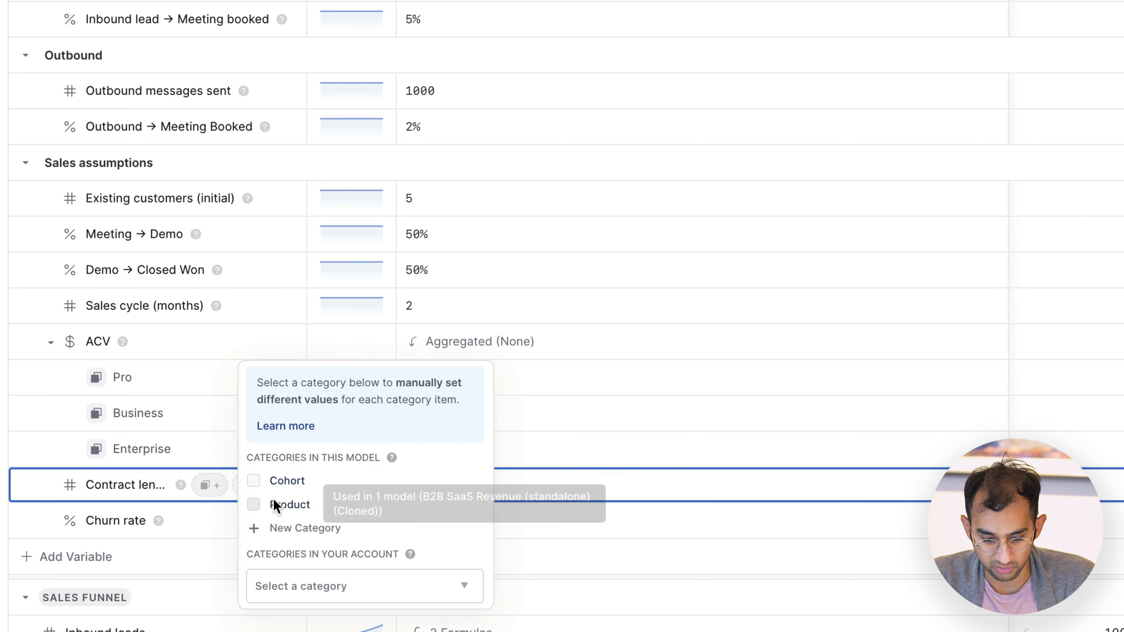
left_click(279, 504)
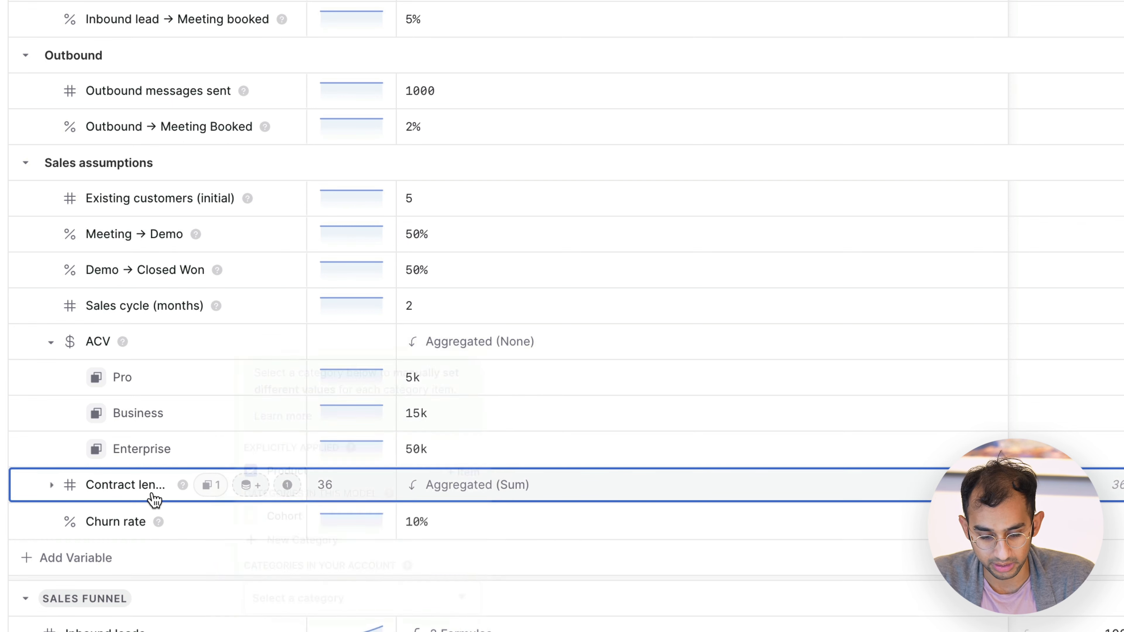
scroll(466, 525, "down", 2)
Step: Set the contract length to 1 month for Pro and 3 months for Business
left_click(500, 436)
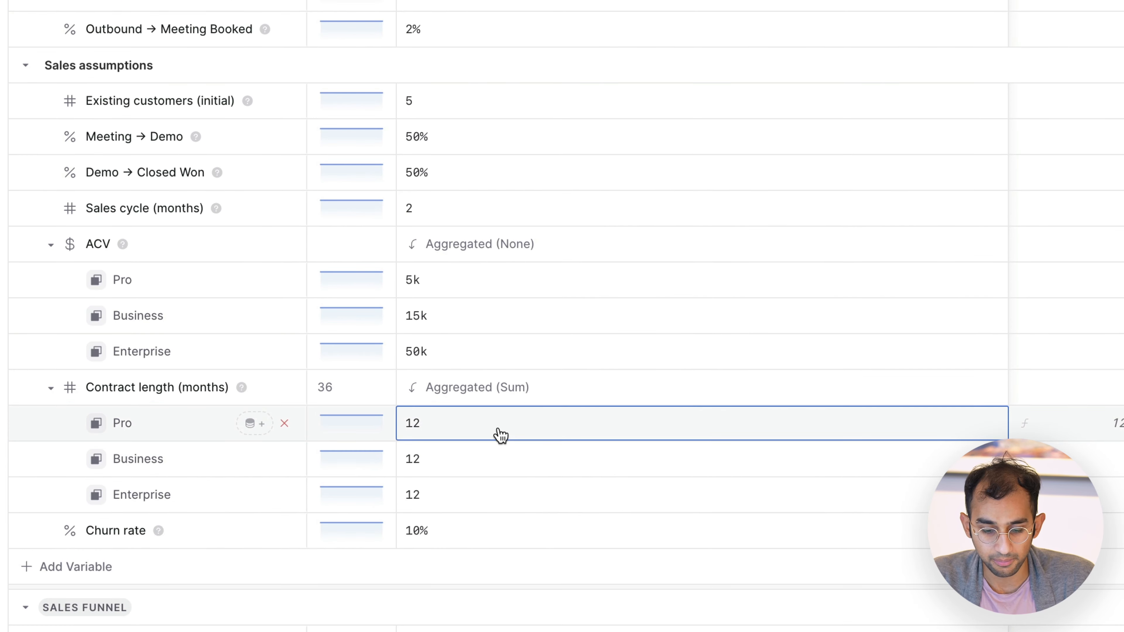
type("1")
left_click(497, 469)
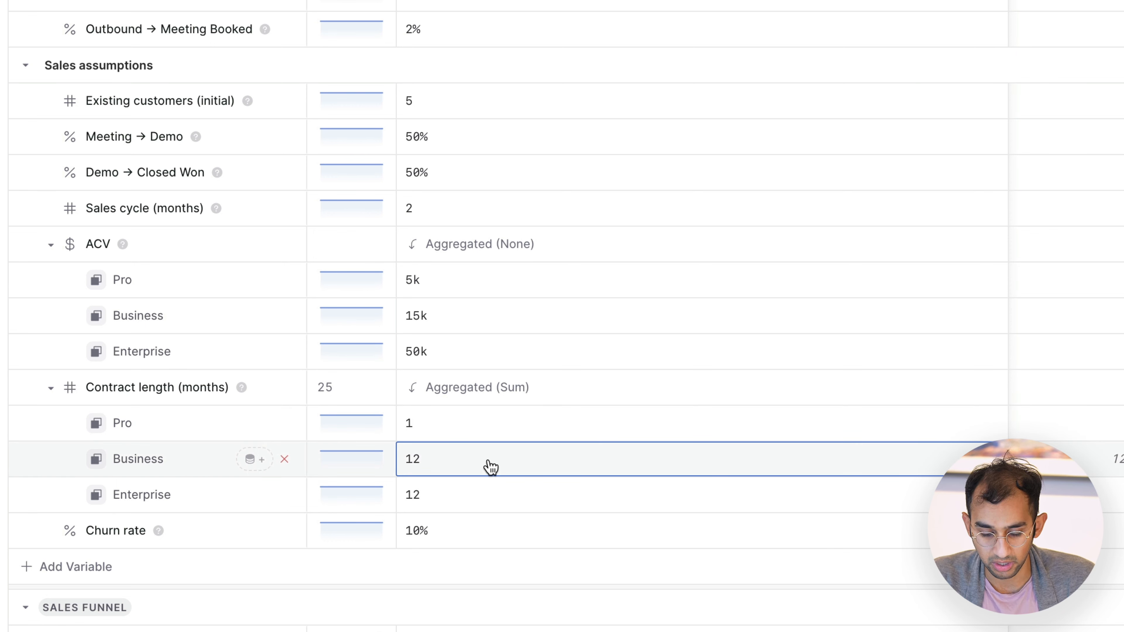
type("3")
left_click(479, 498)
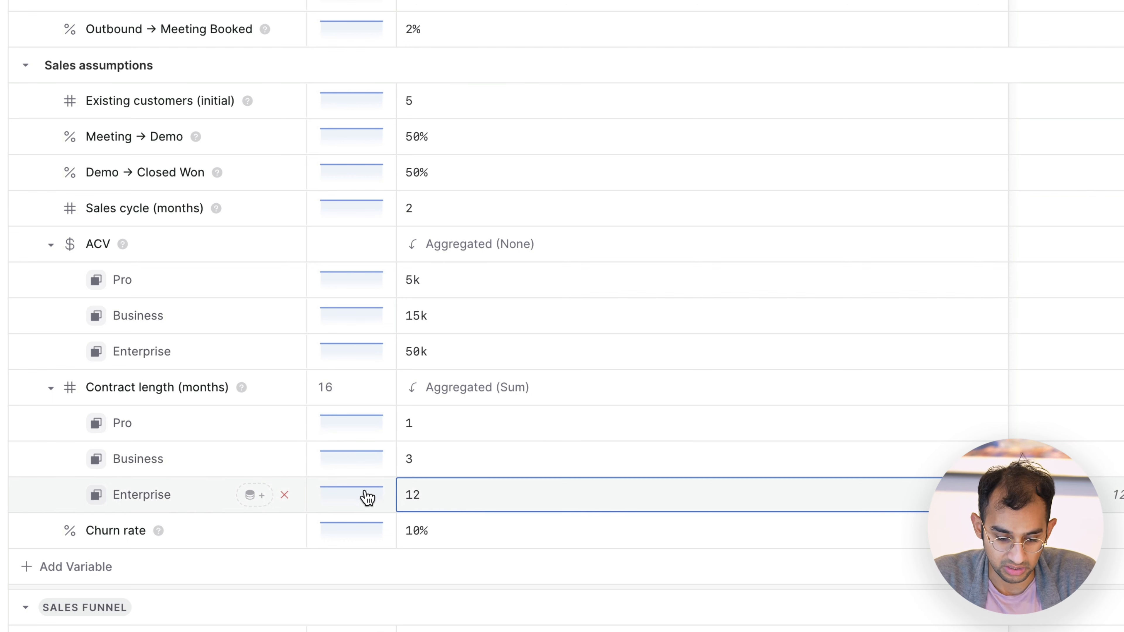
Step: Set the category aggregation of Contract length (months) to No Aggregation
right_click(173, 407)
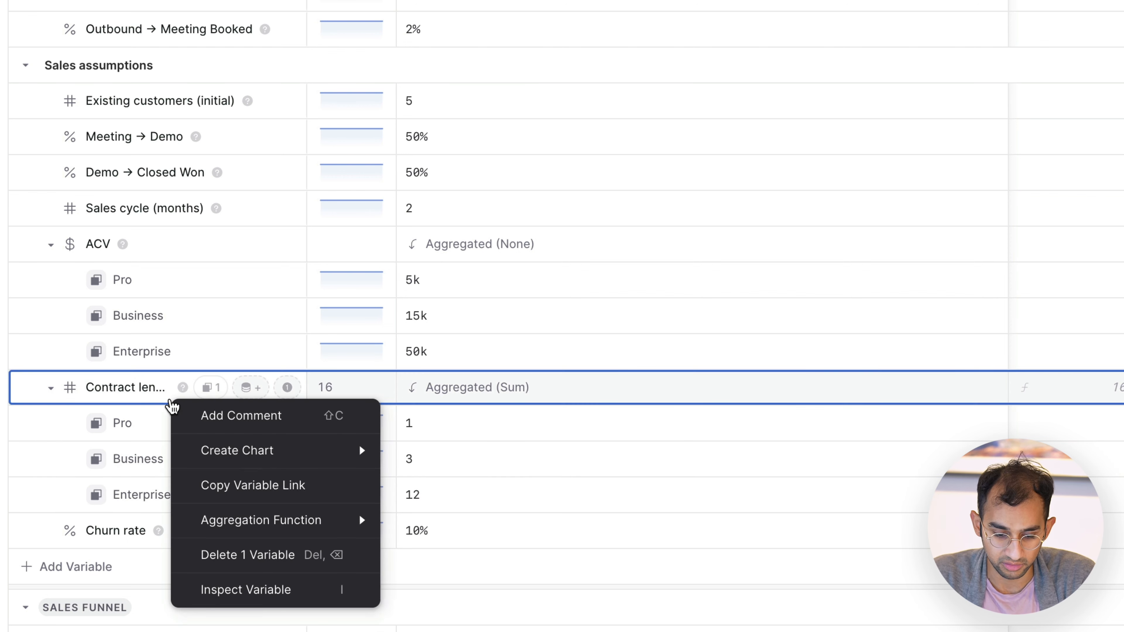
mouse_move(241, 522)
mouse_move(472, 532)
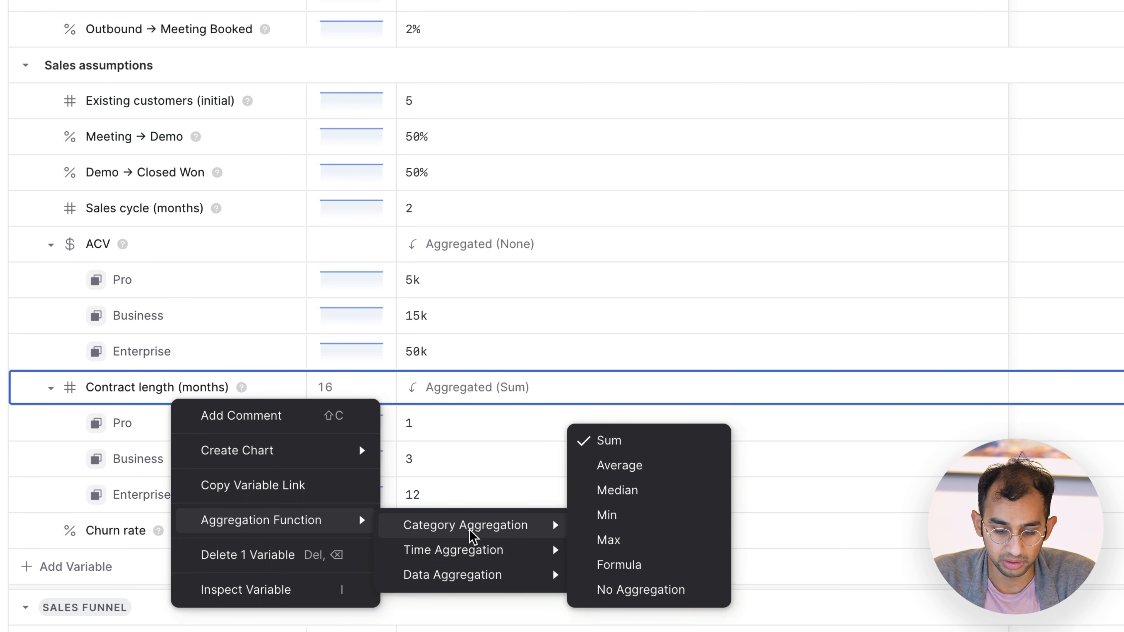
left_click(633, 600)
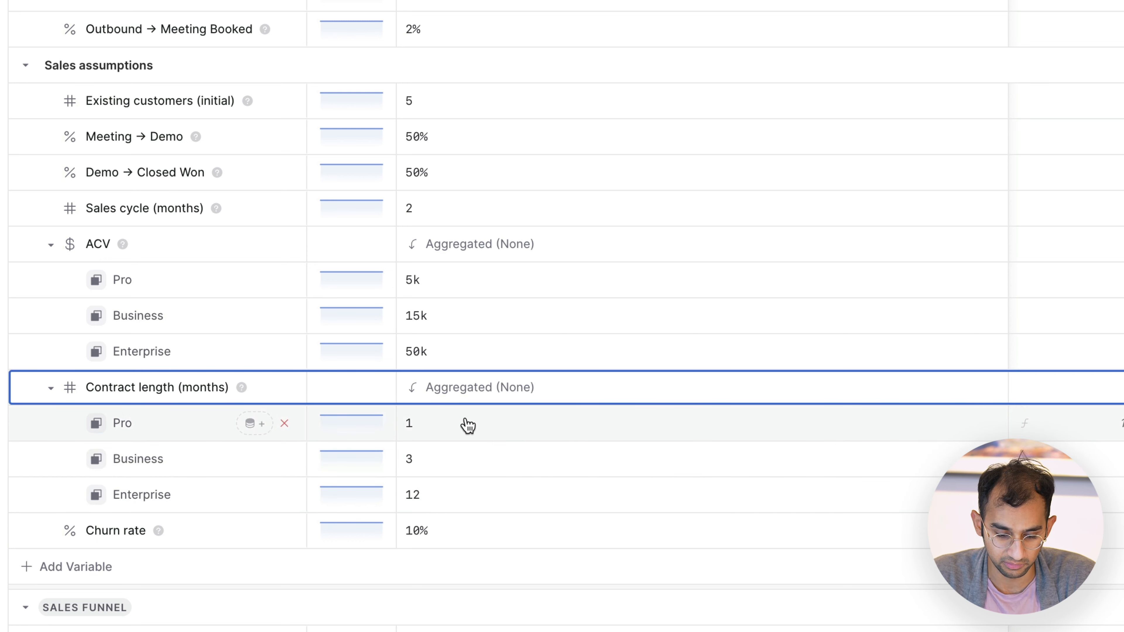
Step: Apply the Product category to the Outbound messages sent input
scroll(187, 377, "up", 3)
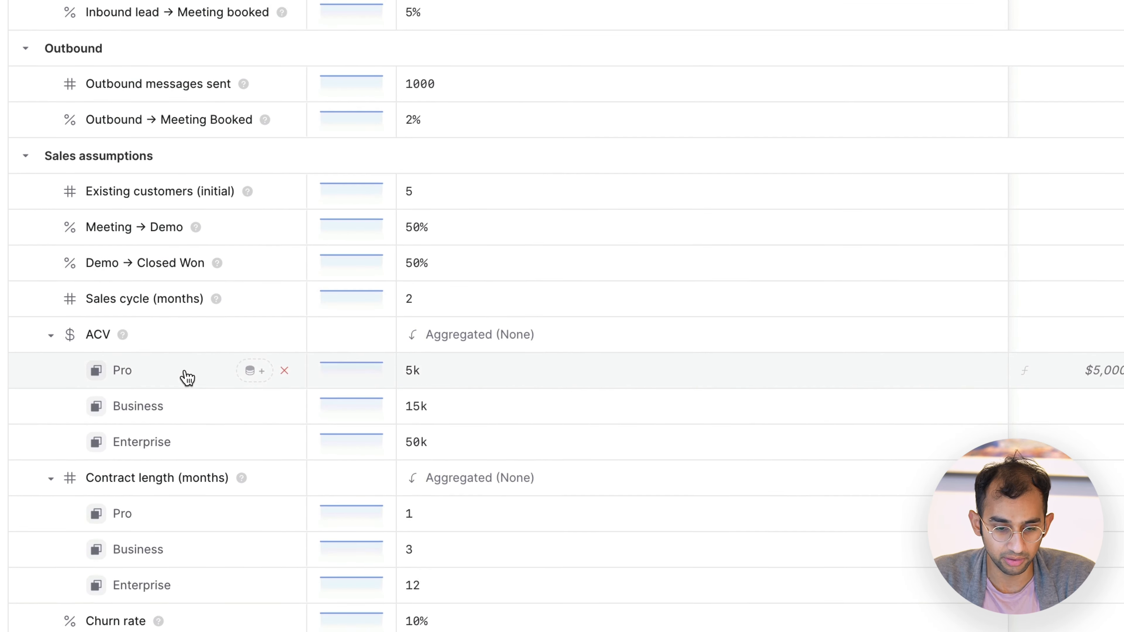
scroll(187, 377, "down", 1)
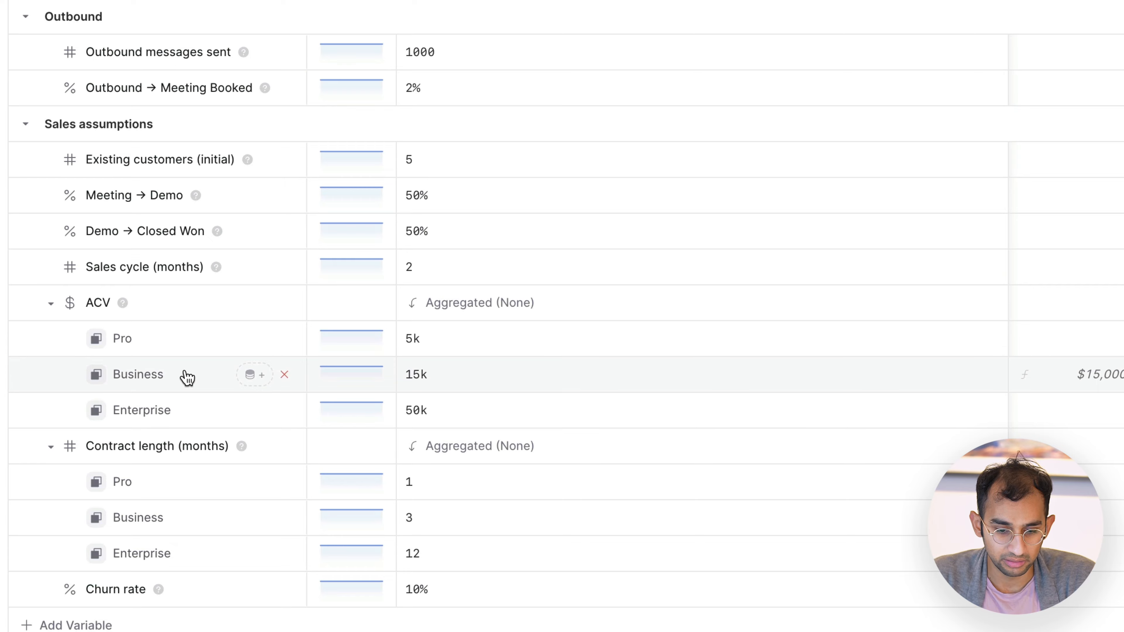
scroll(187, 378, "up", 10)
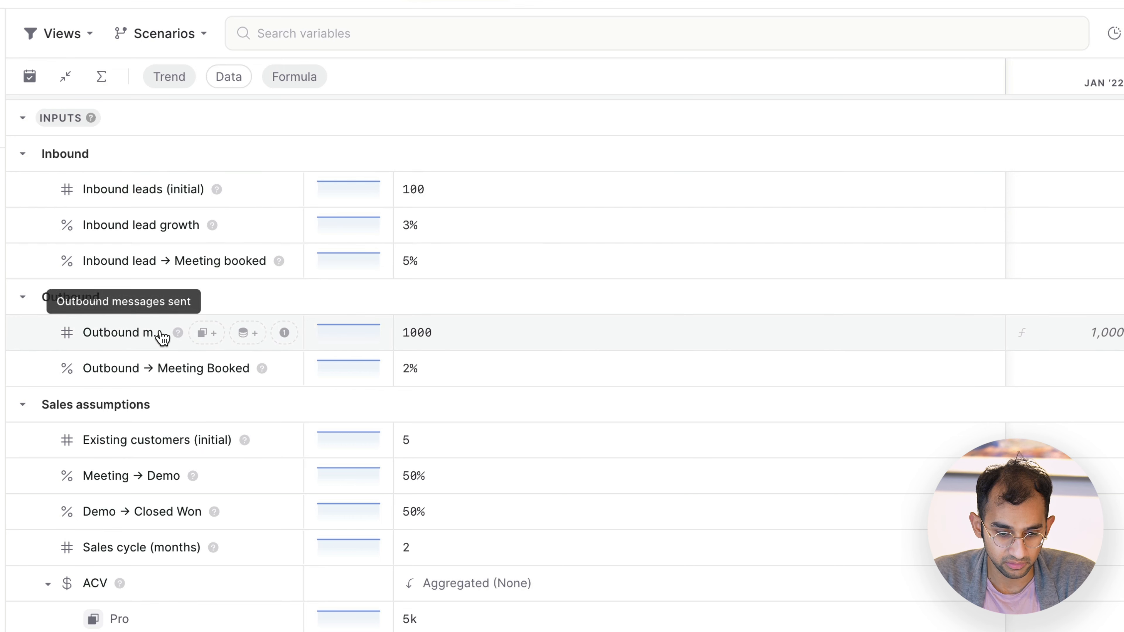
left_click(206, 332)
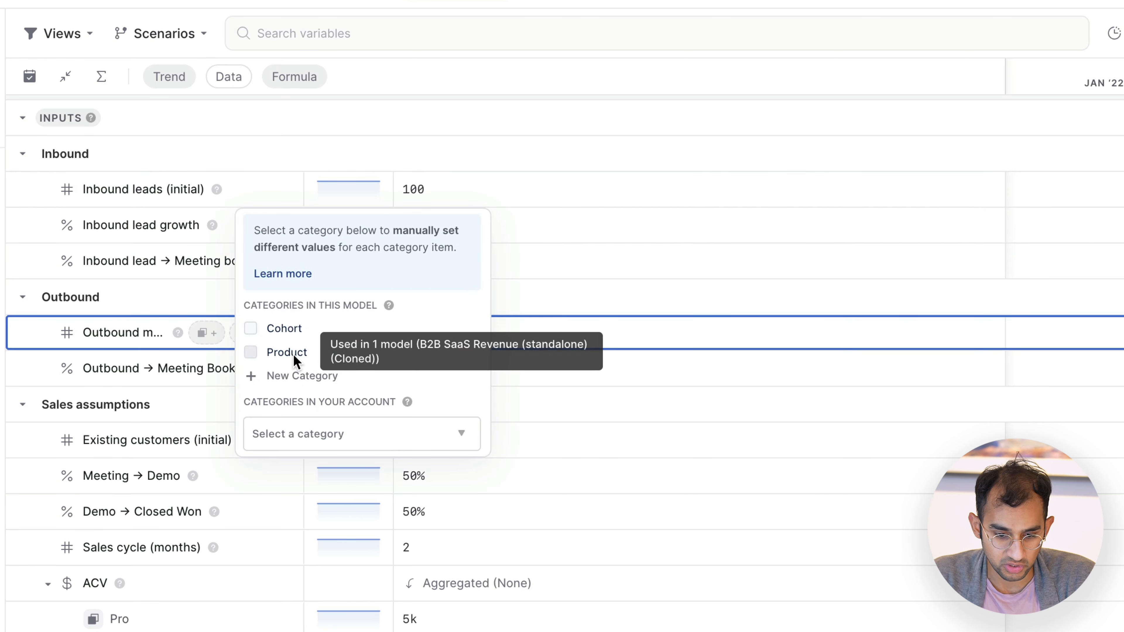
left_click(251, 352)
left_click(225, 364)
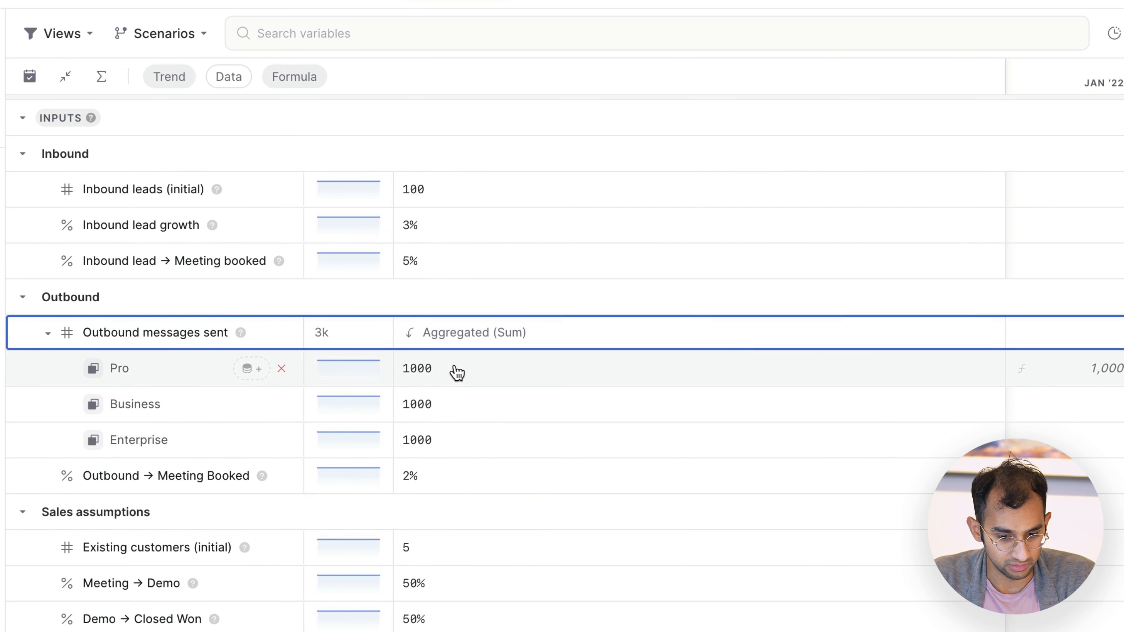
Step: Set Outbound messages sent to 0 for both Pro and Business, and collapse the variable's item rows
left_click(456, 371)
type("0")
key("Return")
type("0")
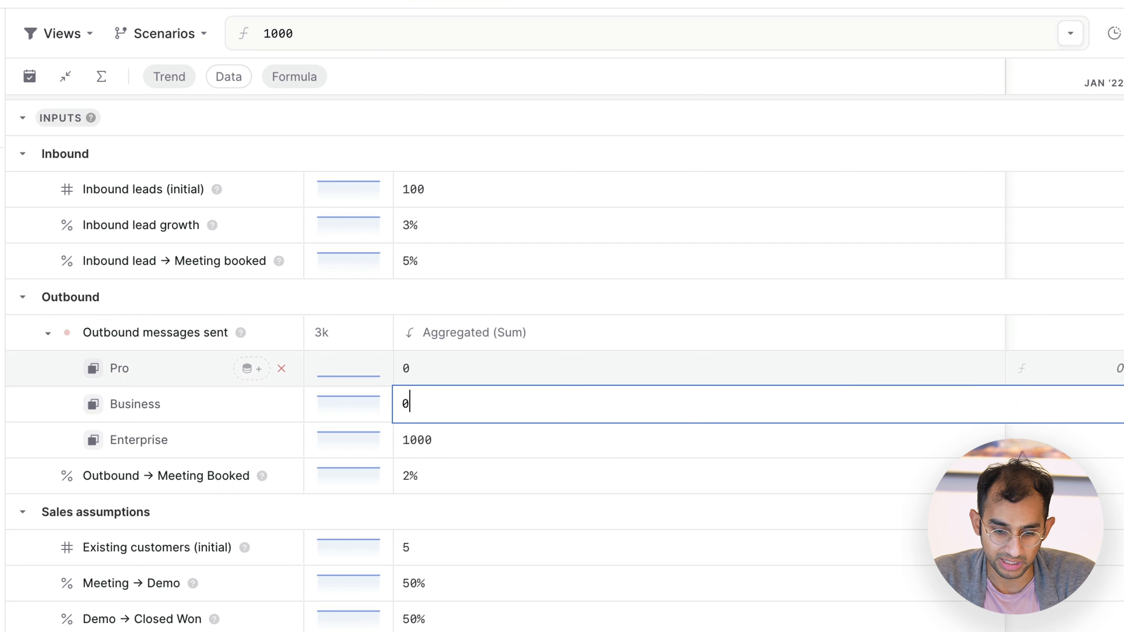
key("Return")
left_click(482, 414)
left_click(482, 377)
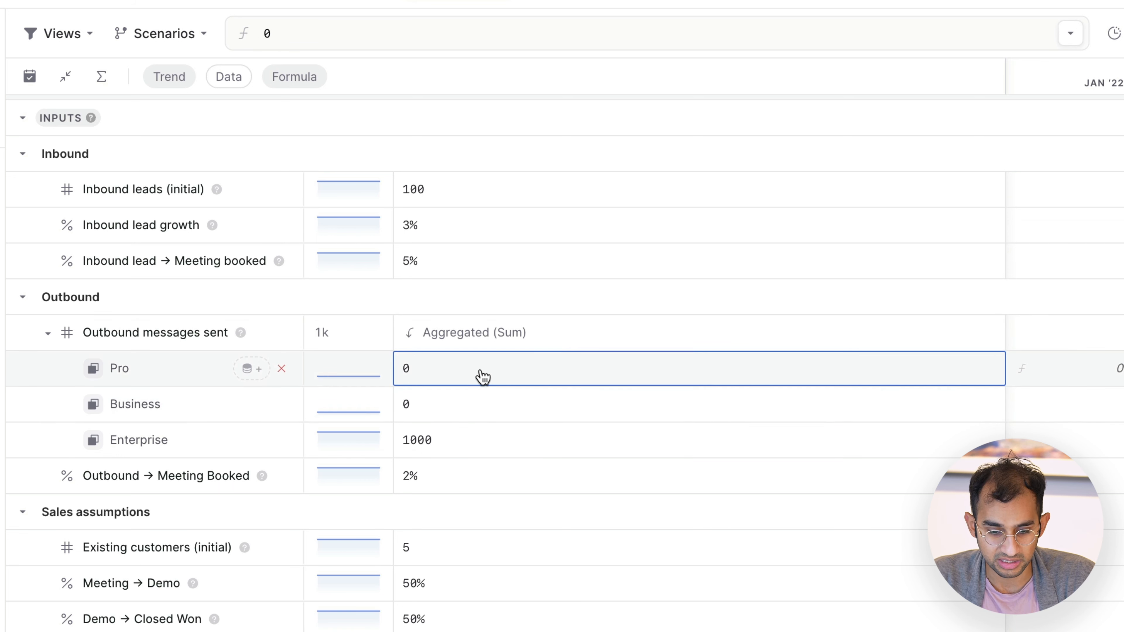
left_click(484, 428)
left_click(481, 405)
left_click(487, 375)
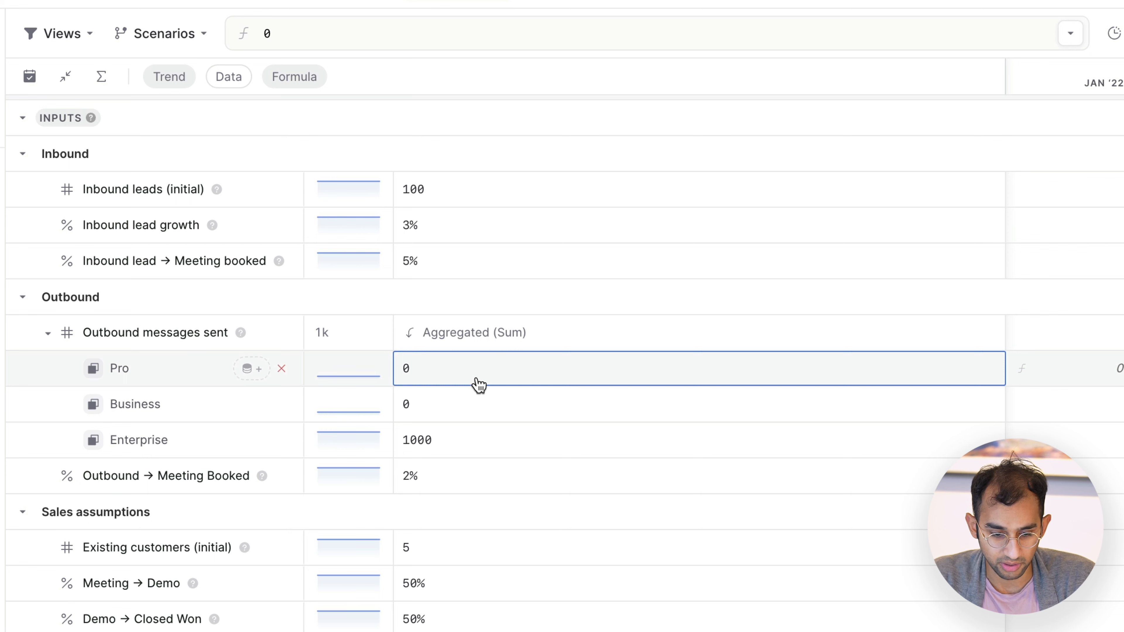
left_click(48, 334)
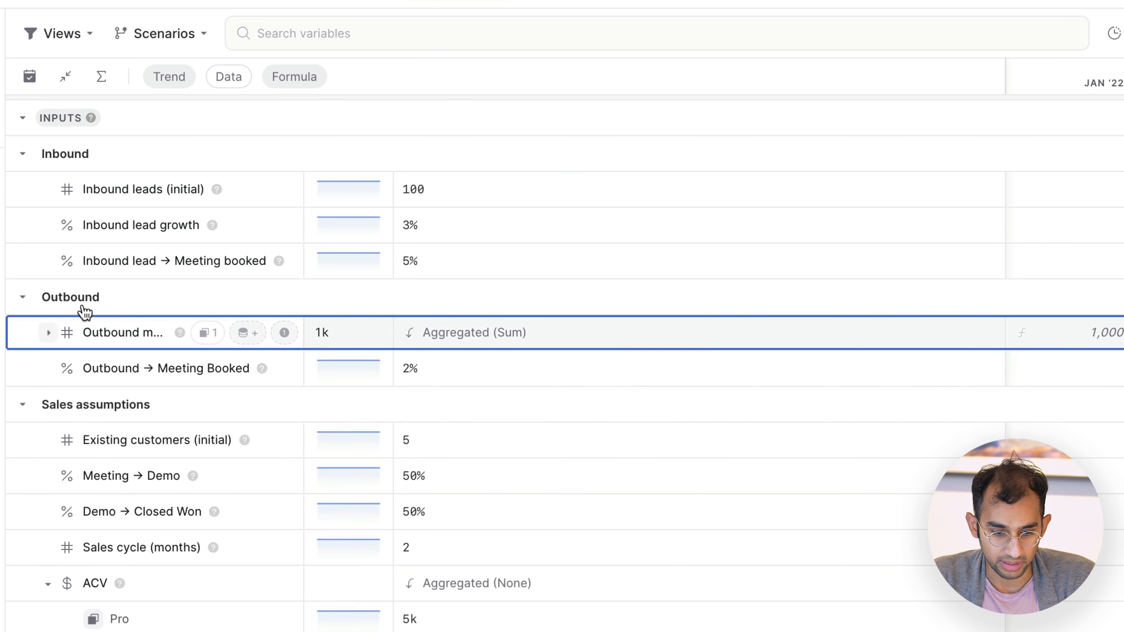
Step: Apply the Product category to the Inbound leads (initial) input
left_click(141, 200)
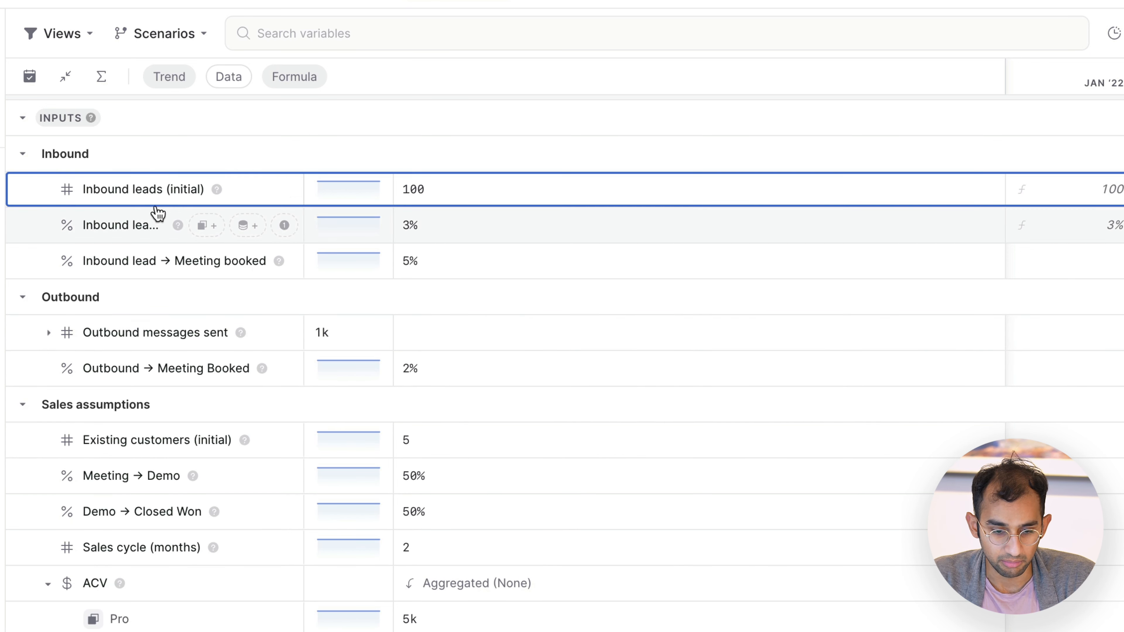
left_click(206, 193)
left_click(262, 208)
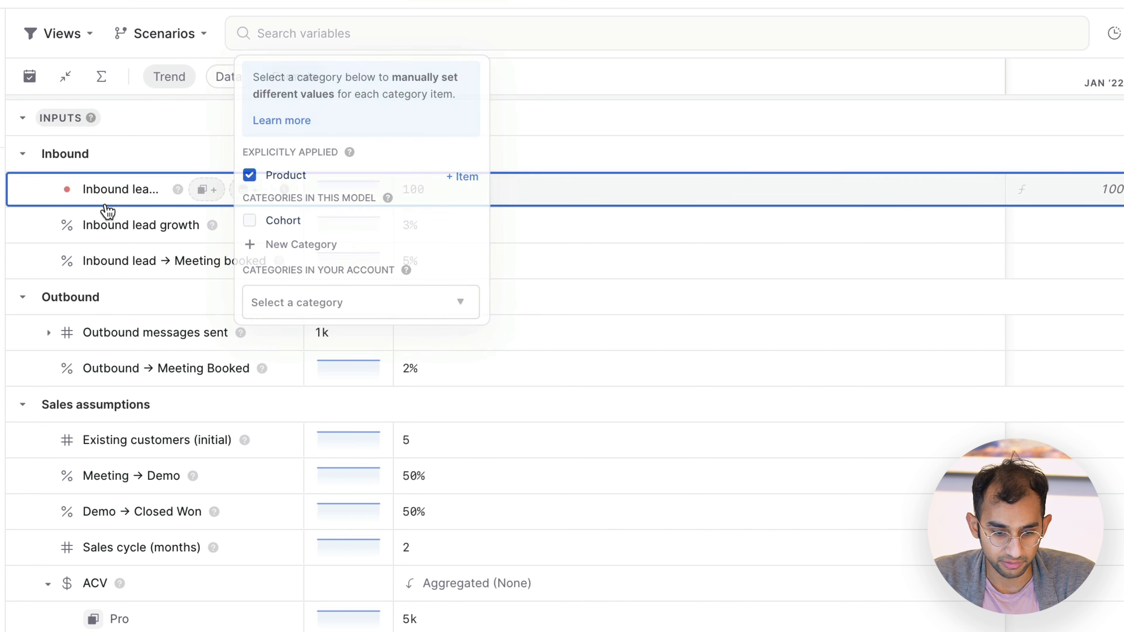
Step: Set Inbound leads (initial) to 25 for Business and 5 for Enterprise, and collapse the variable's item rows
left_click(107, 211)
left_click(461, 236)
left_click(462, 263)
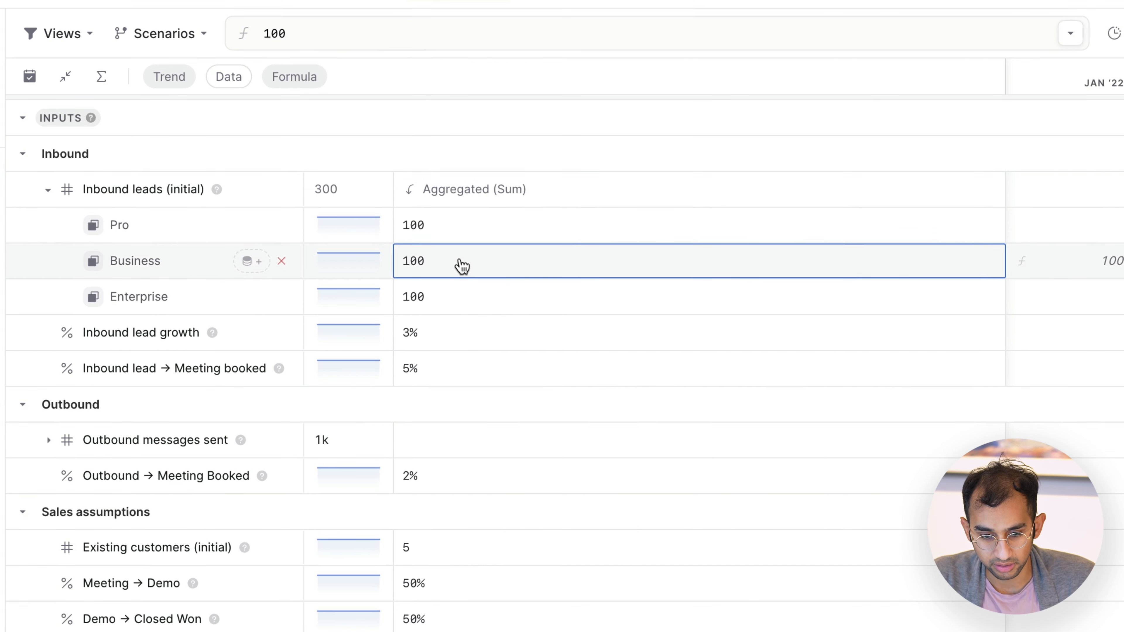
type("25")
key("Return")
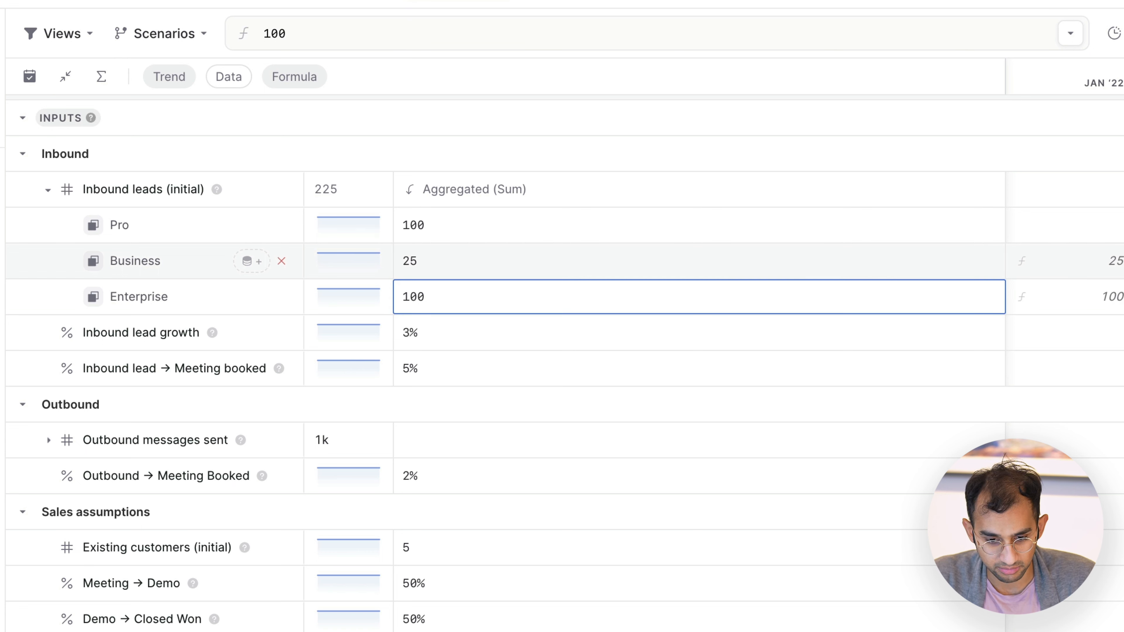
type("5")
key("Return")
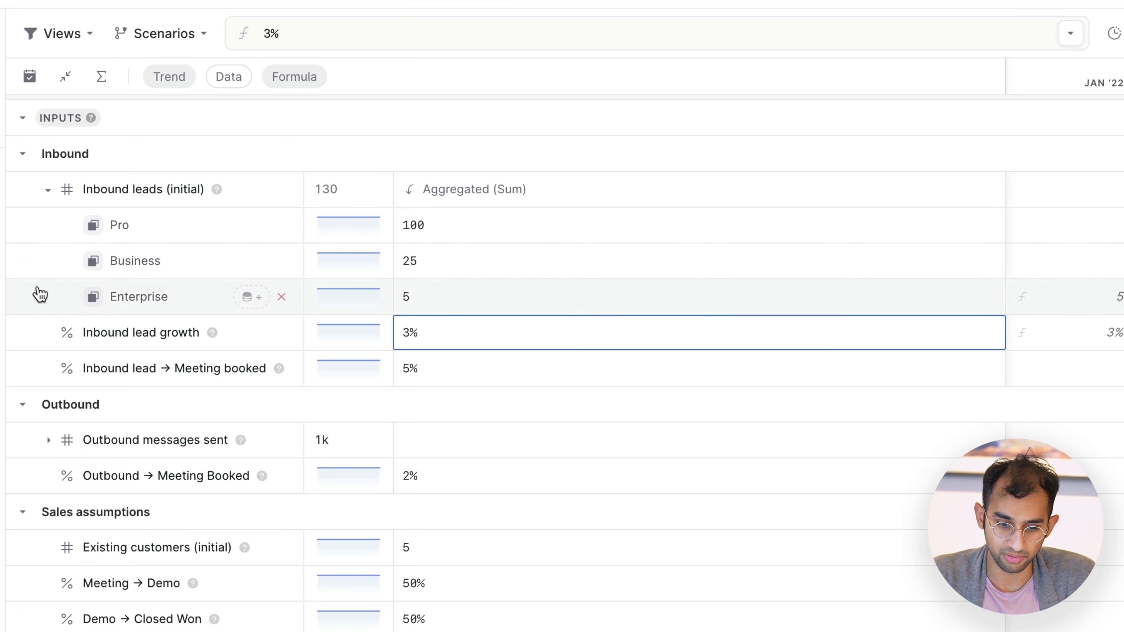
key("Escape")
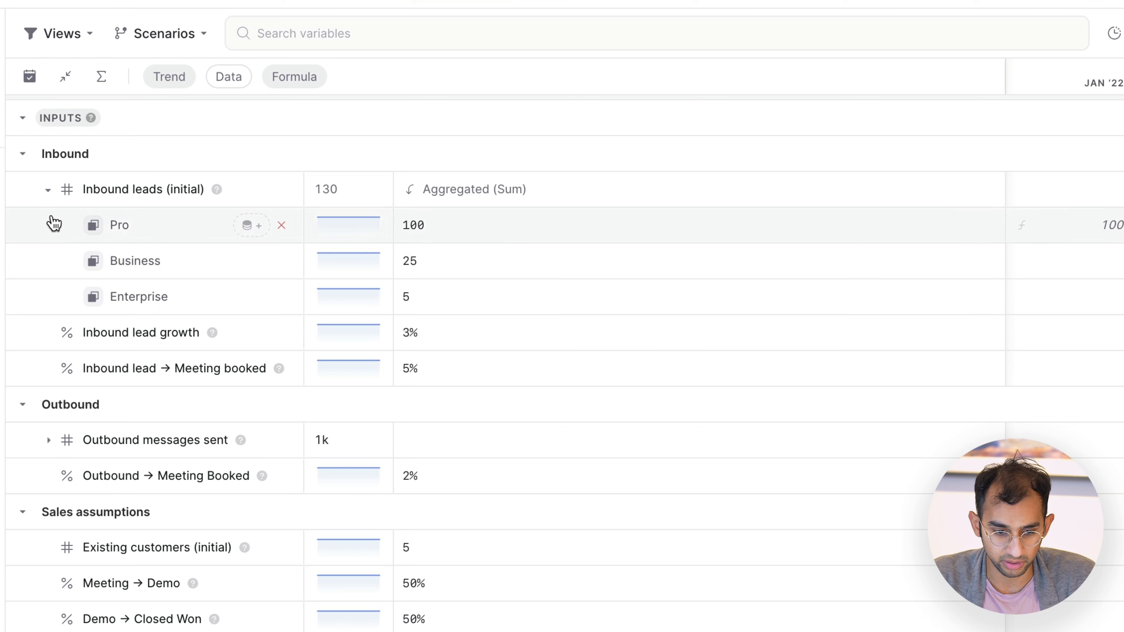
left_click(48, 190)
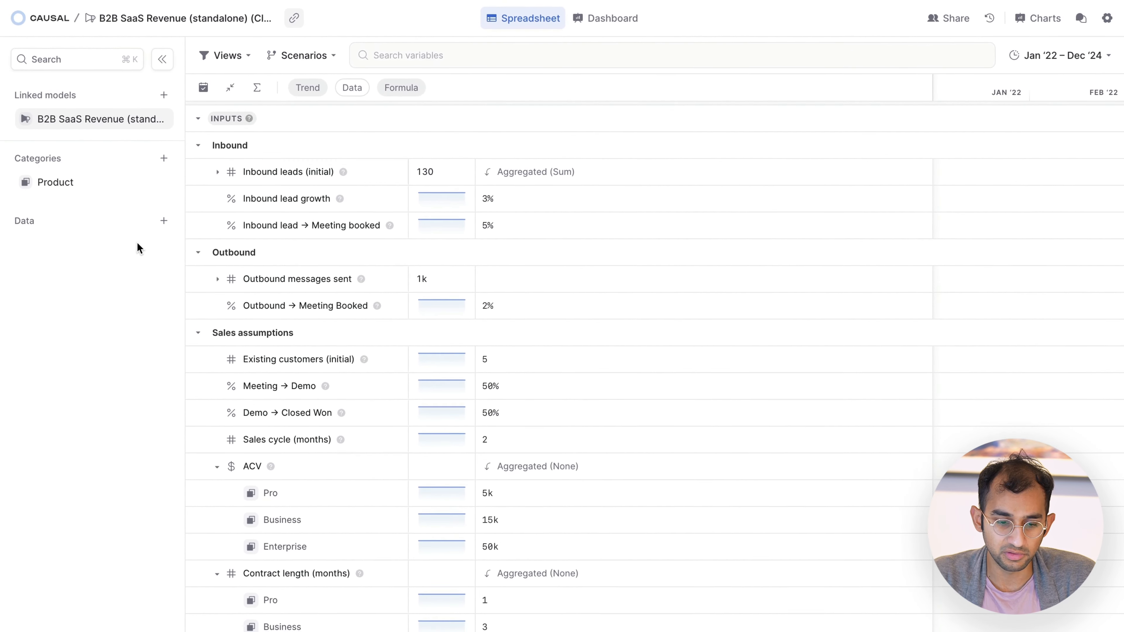
Step: View the Product category's table of input values per item, and close it
left_click(1, 188)
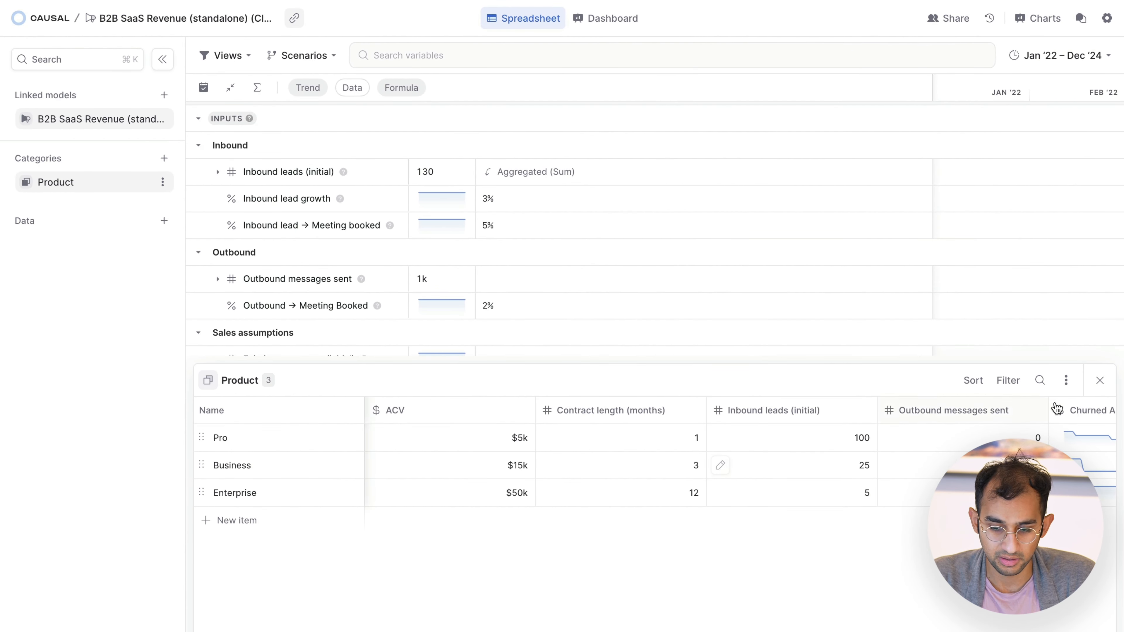
left_click(1099, 380)
scroll(440, 450, "down", 2)
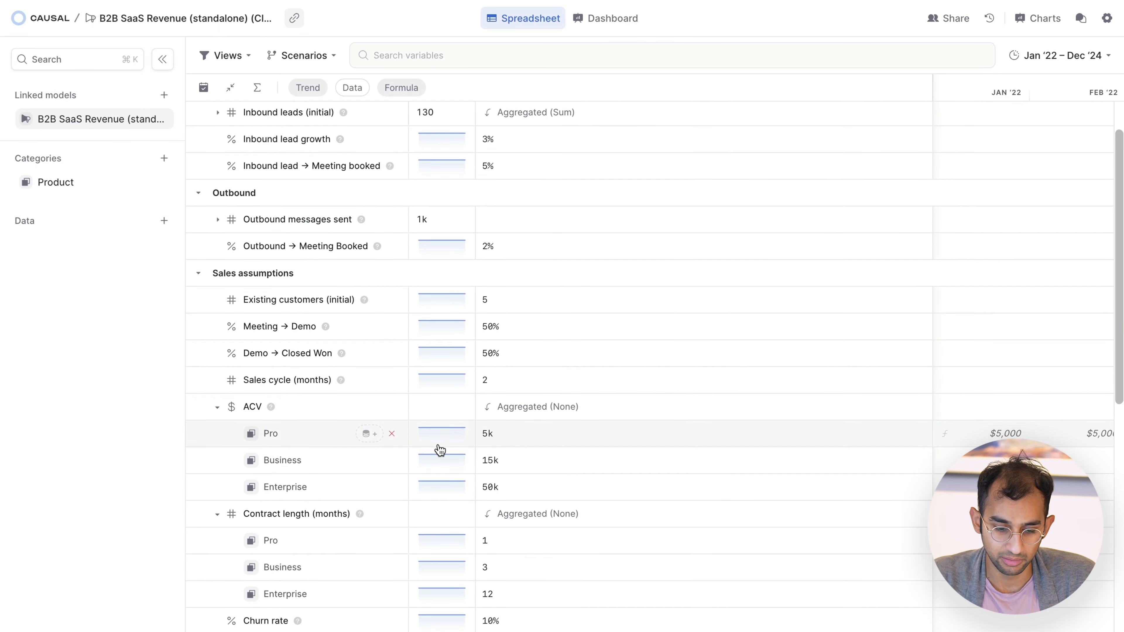
scroll(349, 433, "down", 1)
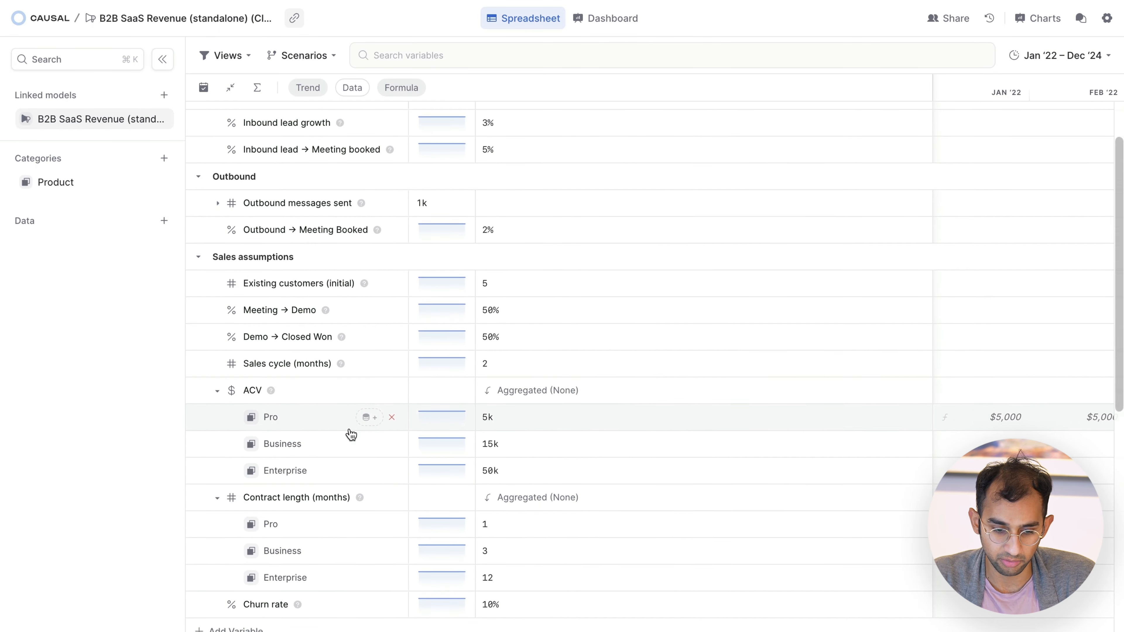
scroll(351, 433, "up", 4)
Step: Collapse the product item rows of ACV and Contract length (months)
left_click(220, 475)
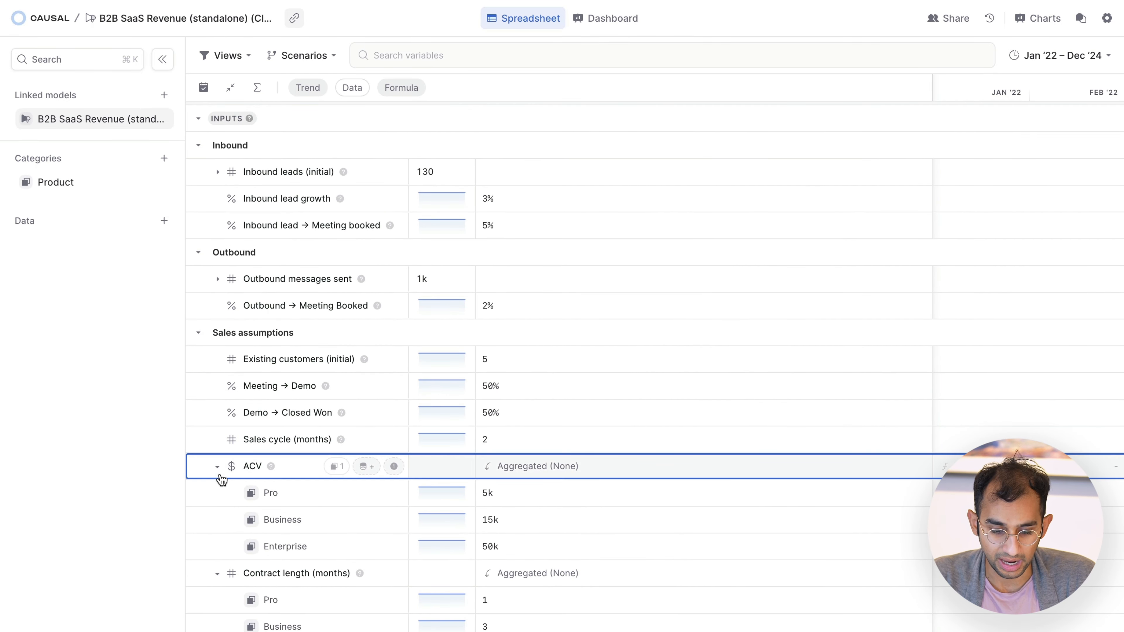
left_click(217, 467)
left_click(217, 493)
left_click(217, 493)
Step: Narrow the formula column beside the sales funnel so that more monthly columns fit in view
scroll(218, 498, "down", 3)
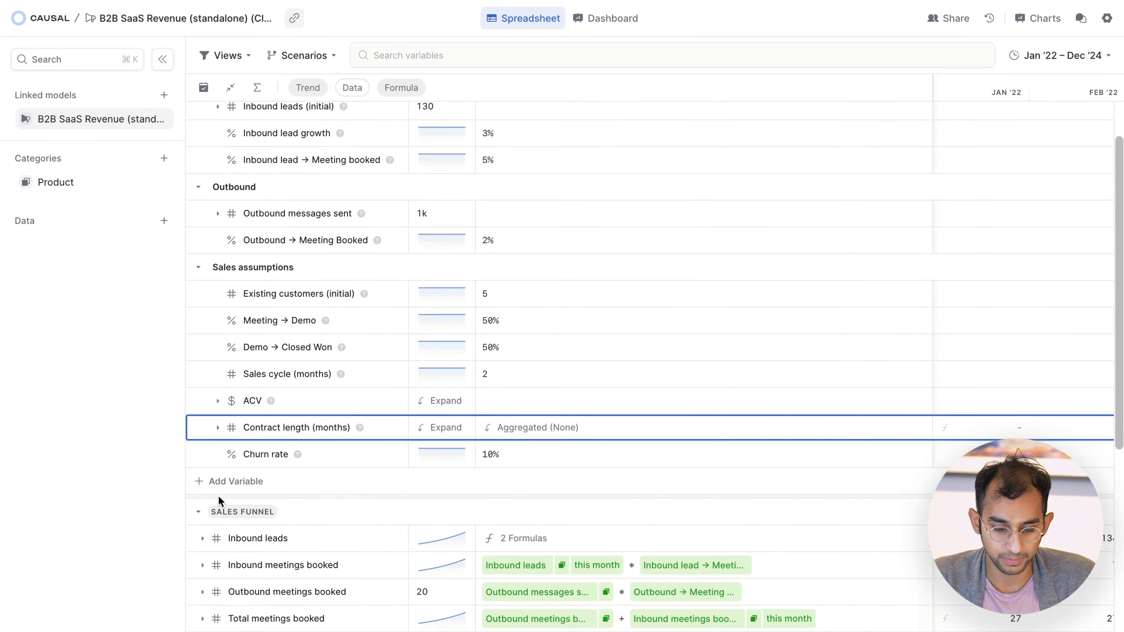
scroll(217, 498, "down", 15)
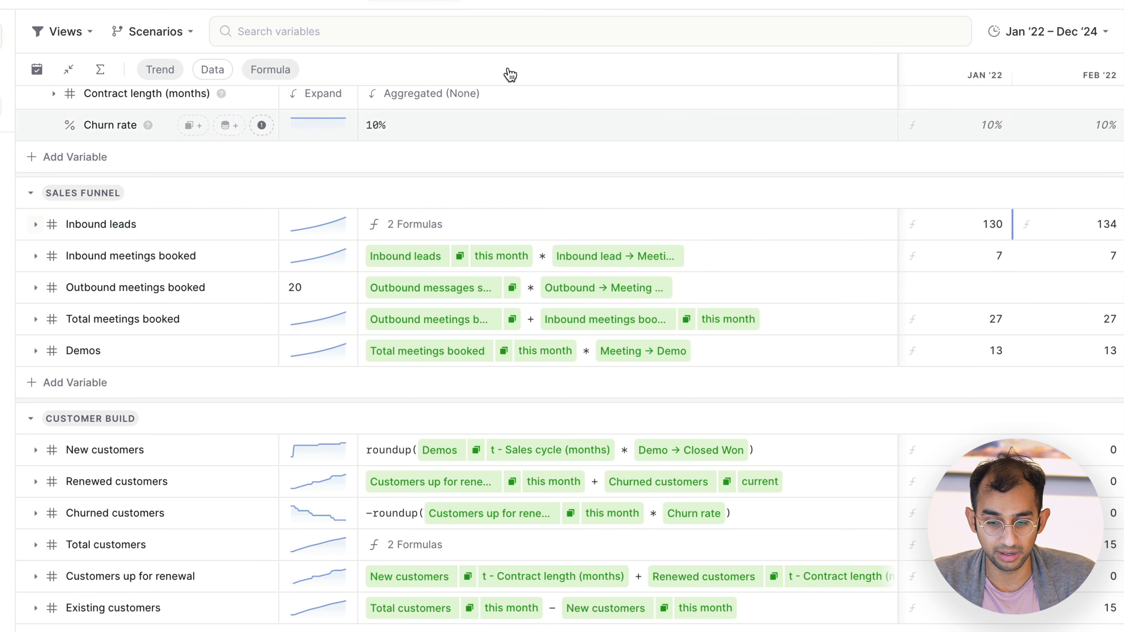
left_click_drag(894, 64, 579, 71)
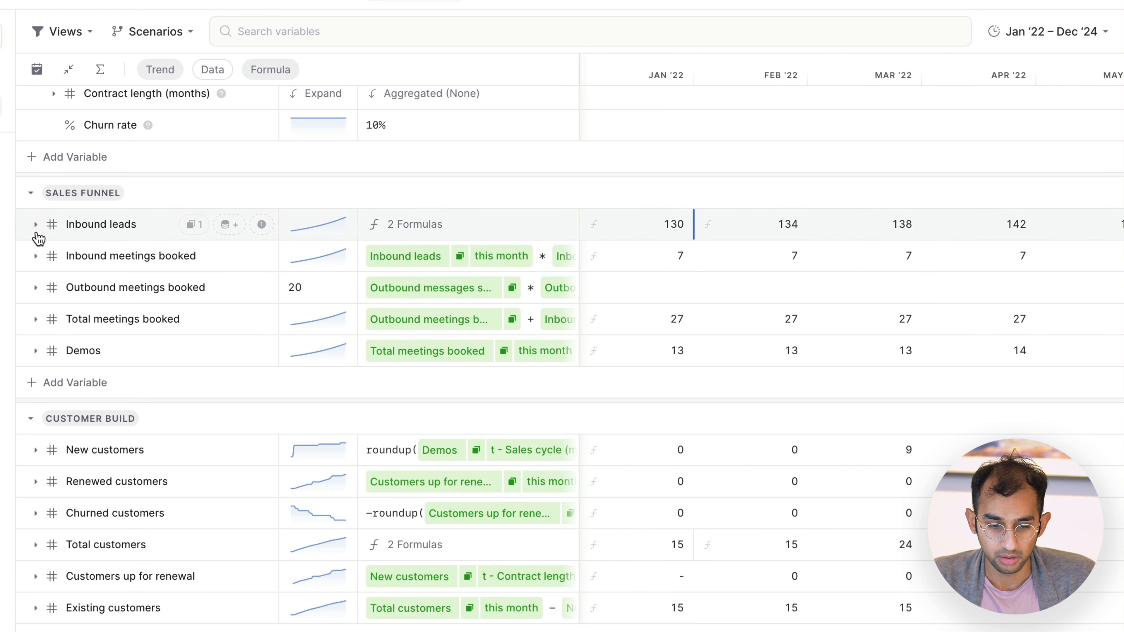
Step: Examine the product breakdowns of Inbound leads, Inbound meetings booked, Outbound meetings booked and Demos, collapsing each again
left_click(35, 226)
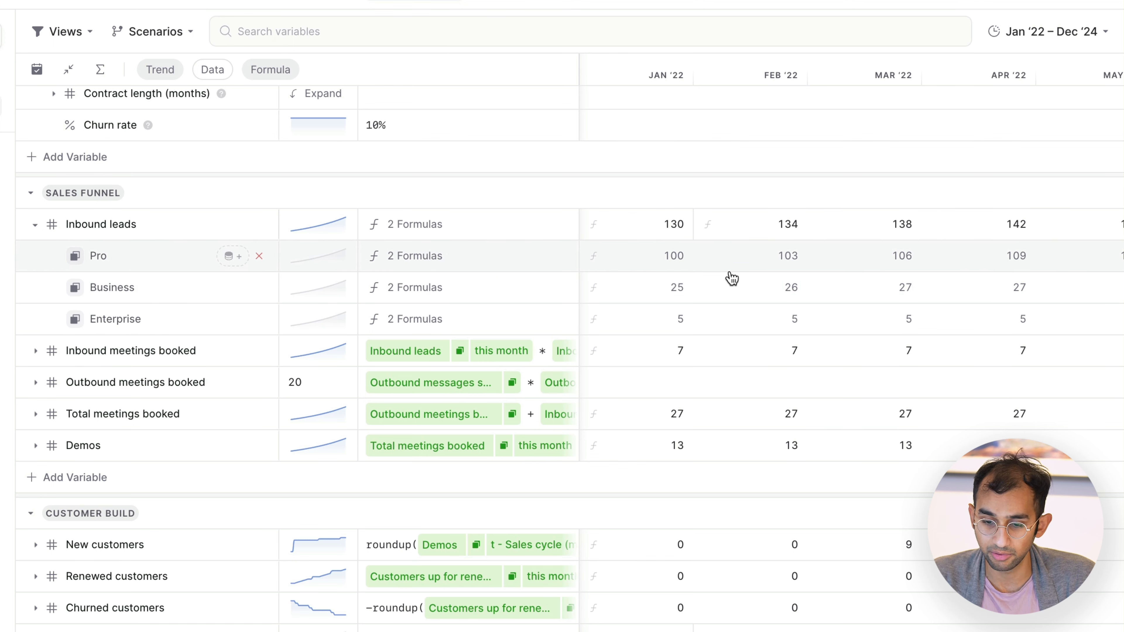
left_click(36, 352)
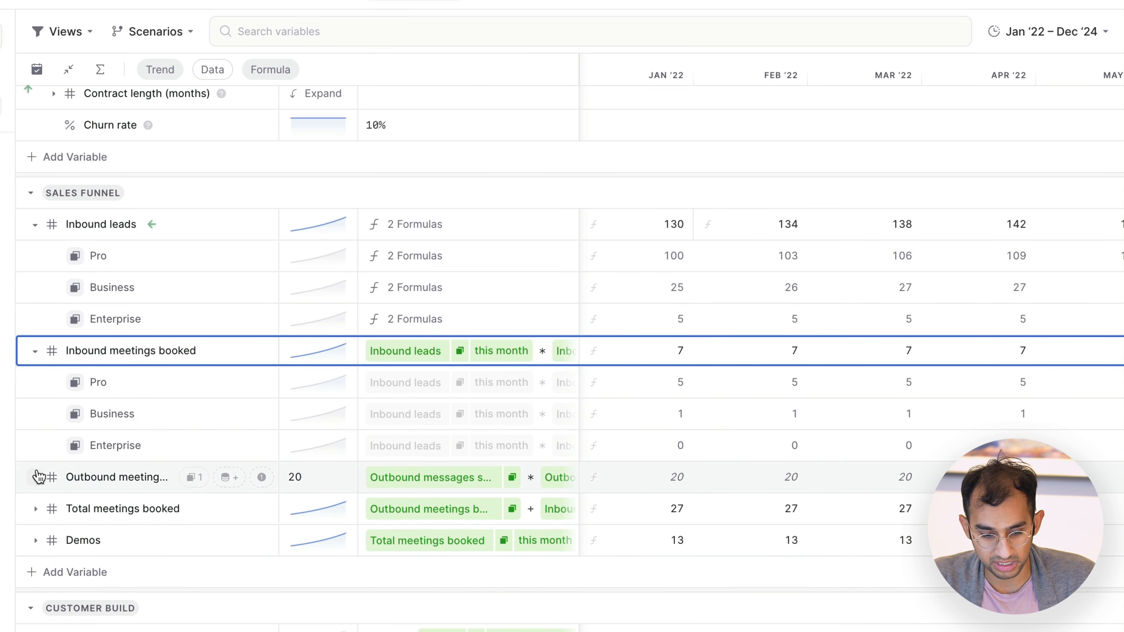
left_click(37, 477)
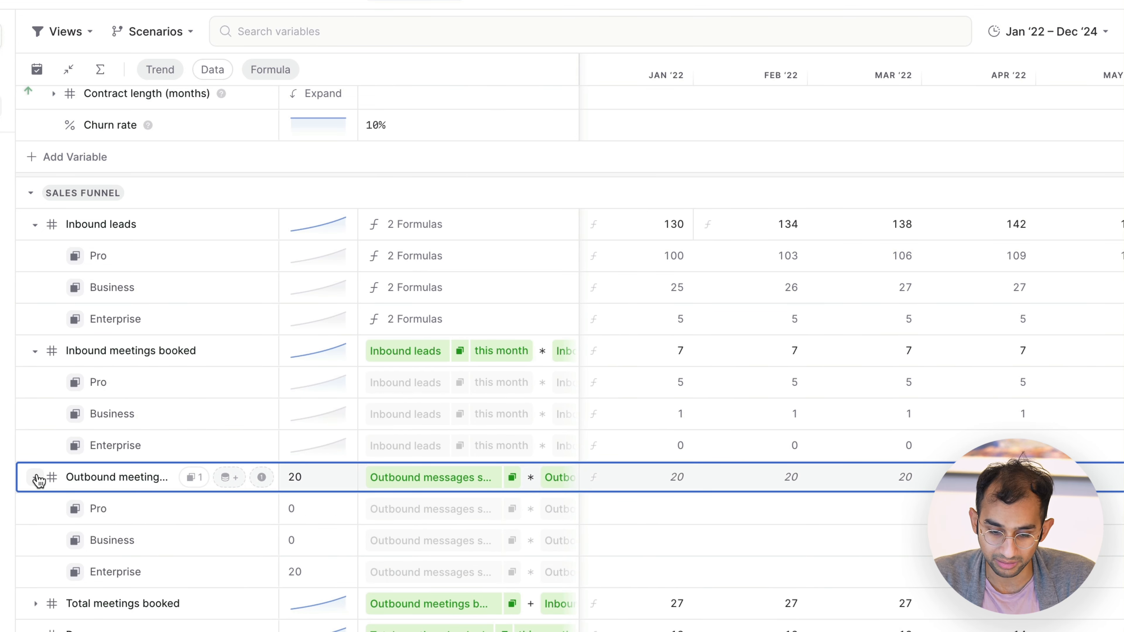
left_click(37, 478)
left_click(34, 350)
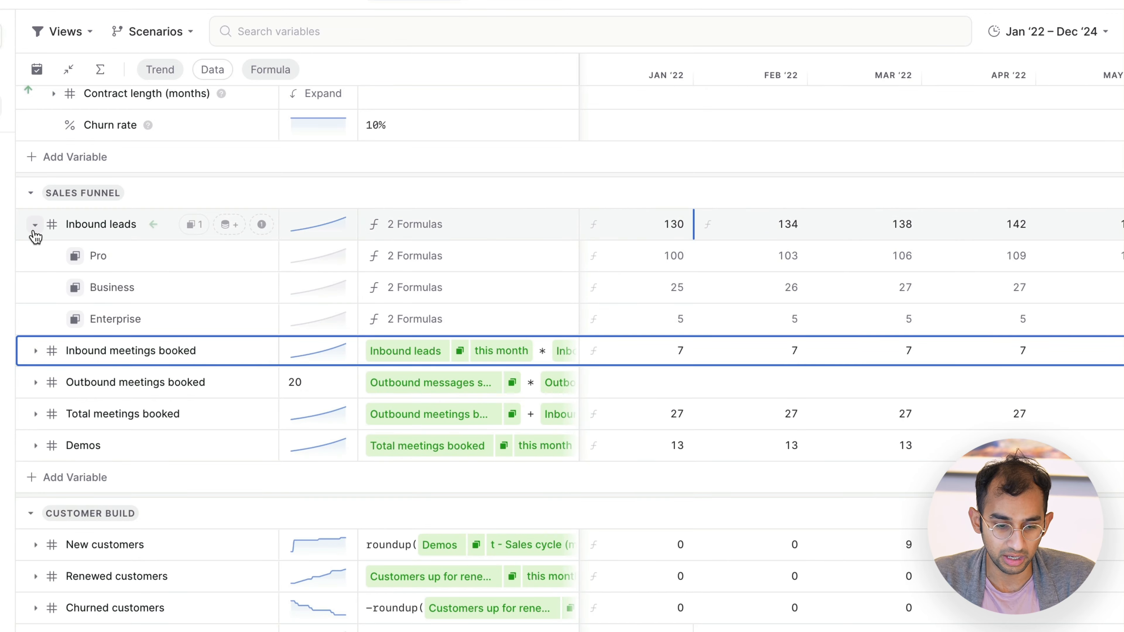
left_click(34, 225)
left_click(36, 351)
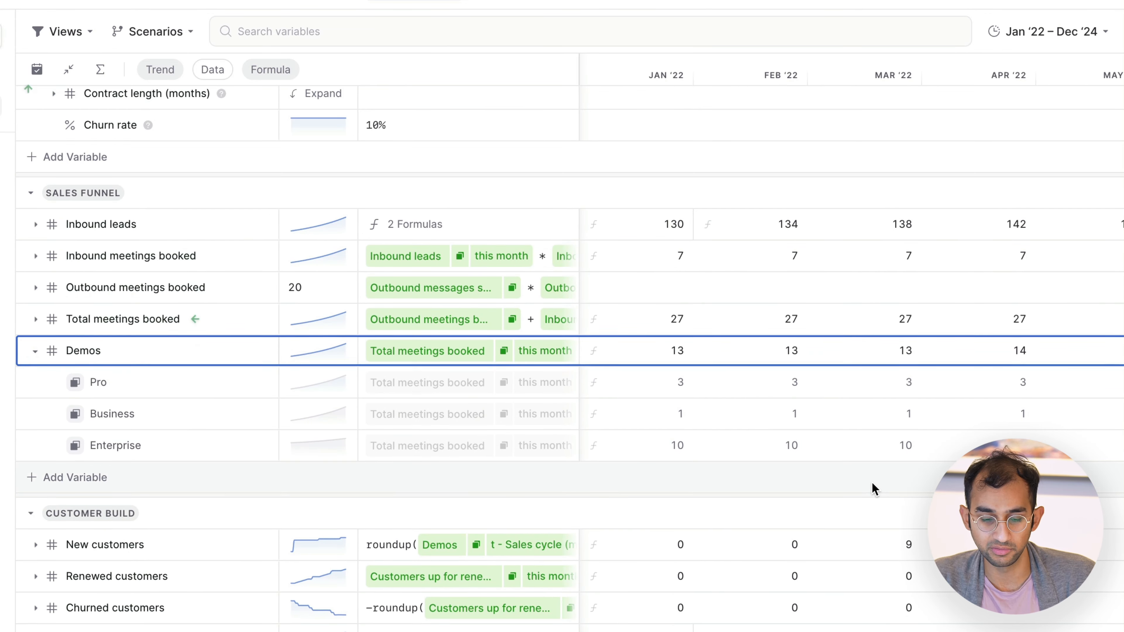
left_click(34, 351)
Step: Examine New customers by product across the months in the customer build, and collapse it again
scroll(39, 357, "down", 2)
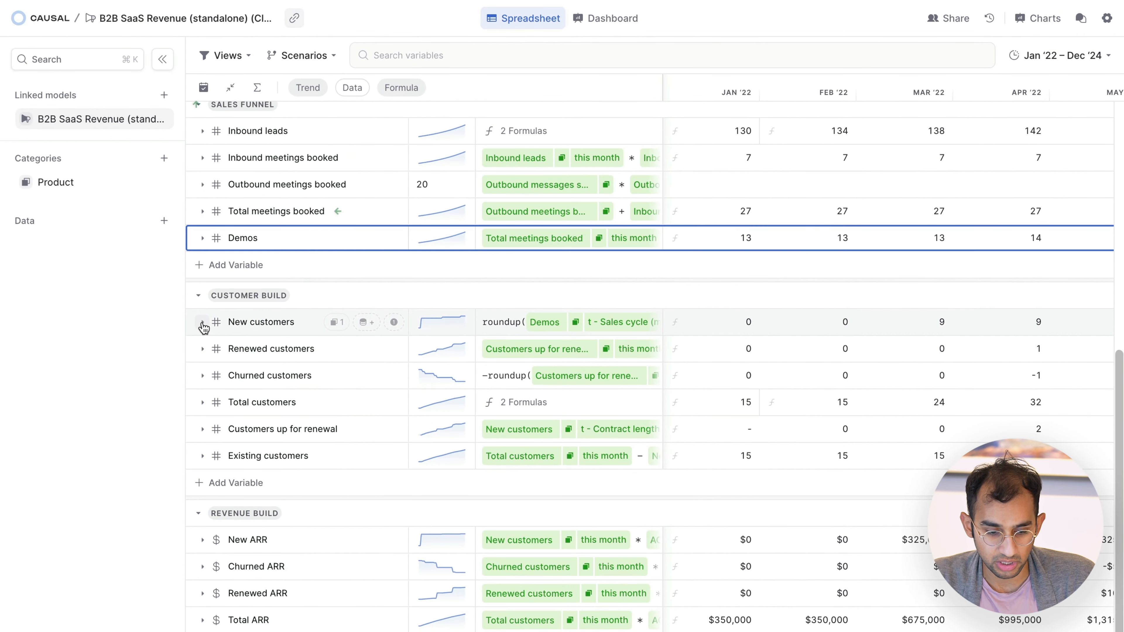
left_click(202, 323)
scroll(832, 397, "right", 10)
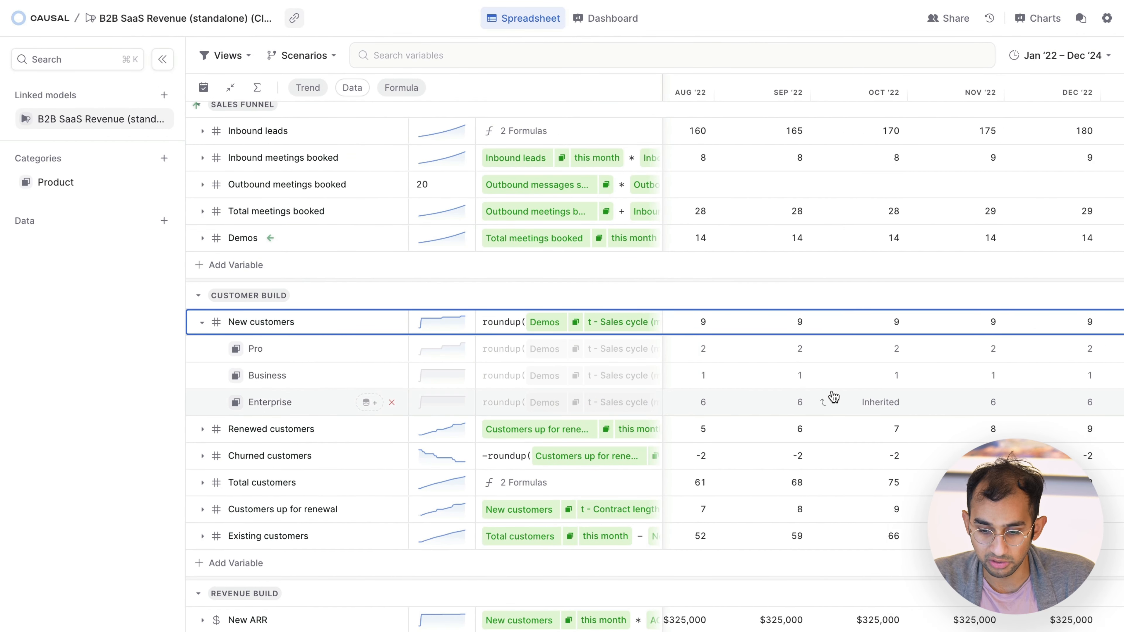
left_click(202, 323)
scroll(205, 401, "down", 3)
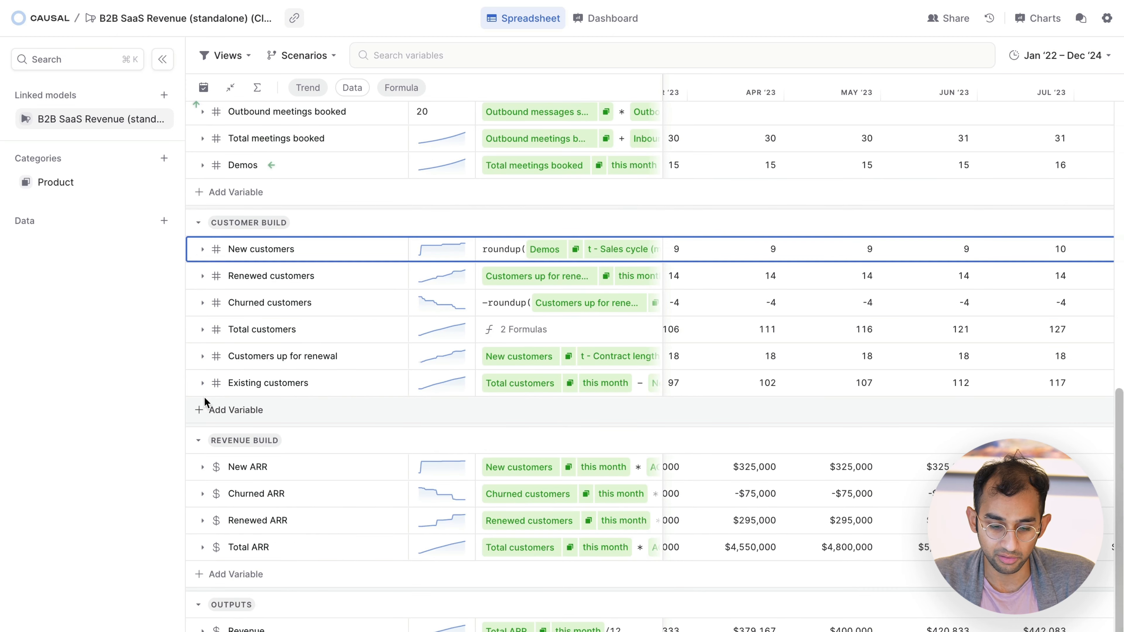
Step: Examine Revenue by product across the months in the outputs, and collapse its item rows
left_click(202, 563)
scroll(206, 569, "down", 2)
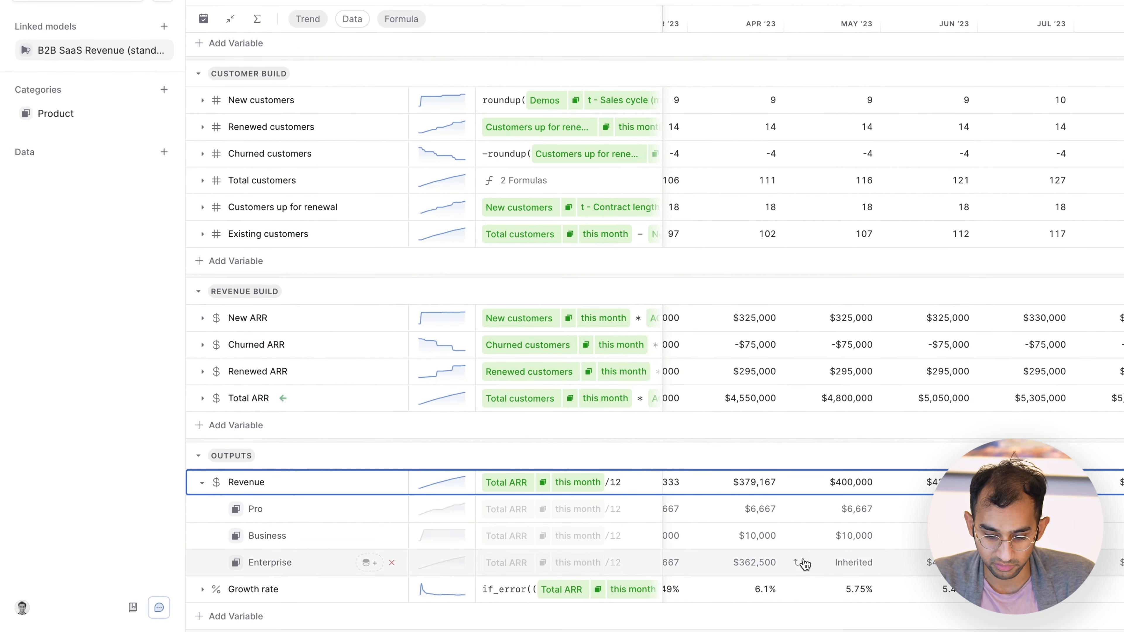
scroll(858, 403, "right", 8)
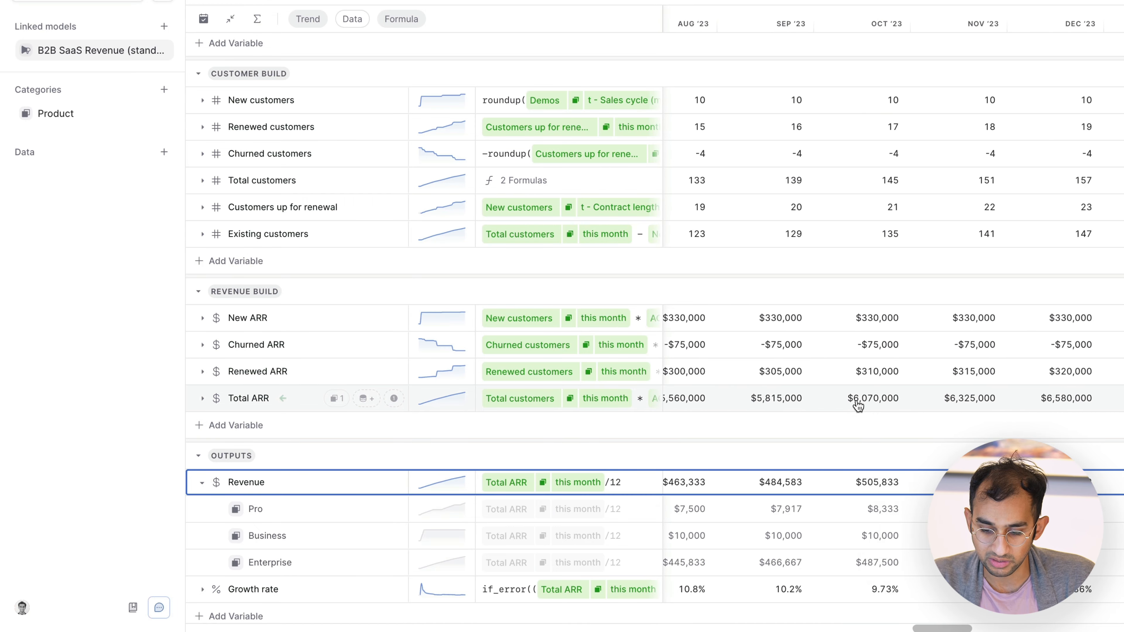
scroll(858, 404, "left", 20)
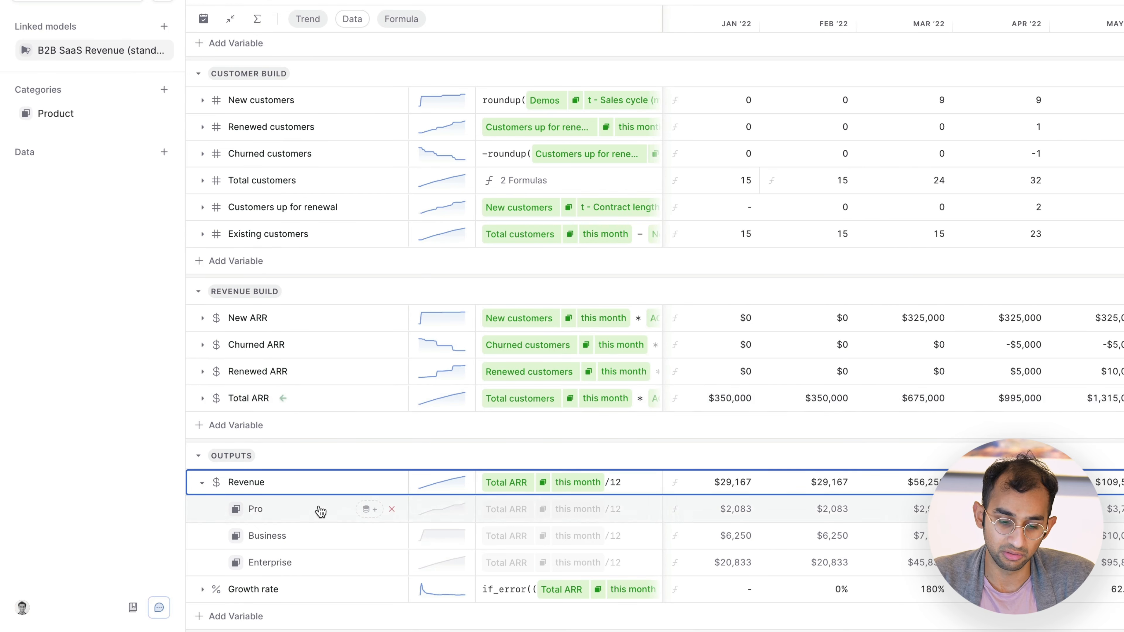
left_click(202, 482)
Step: Switch from the model's spreadsheet to its dashboard
scroll(376, 464, "up", 10)
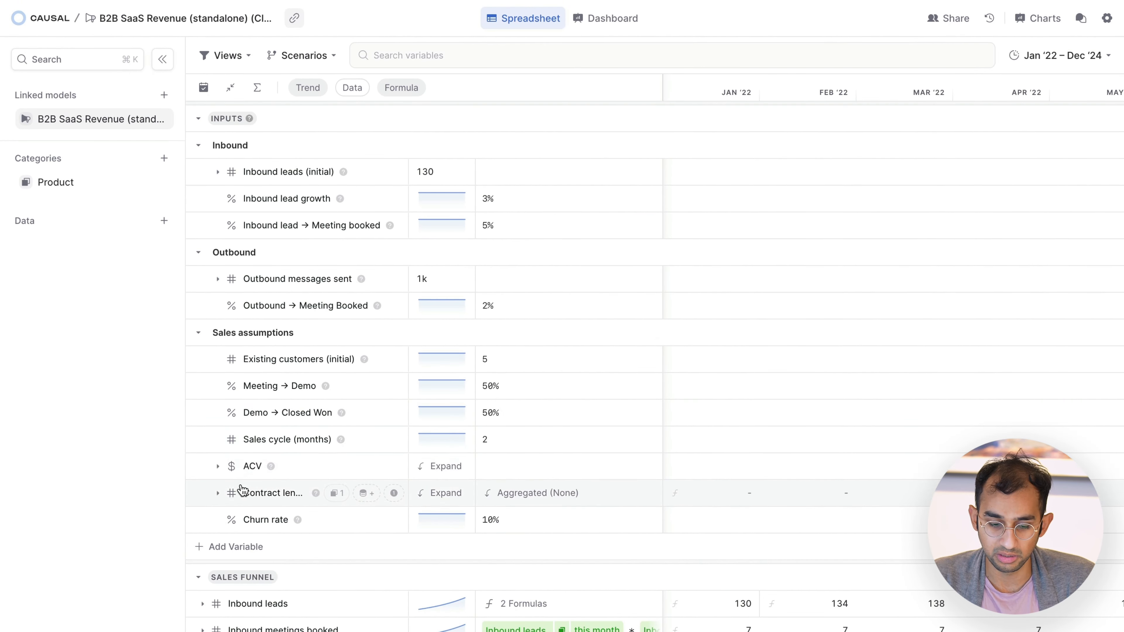
scroll(241, 492, "down", 10)
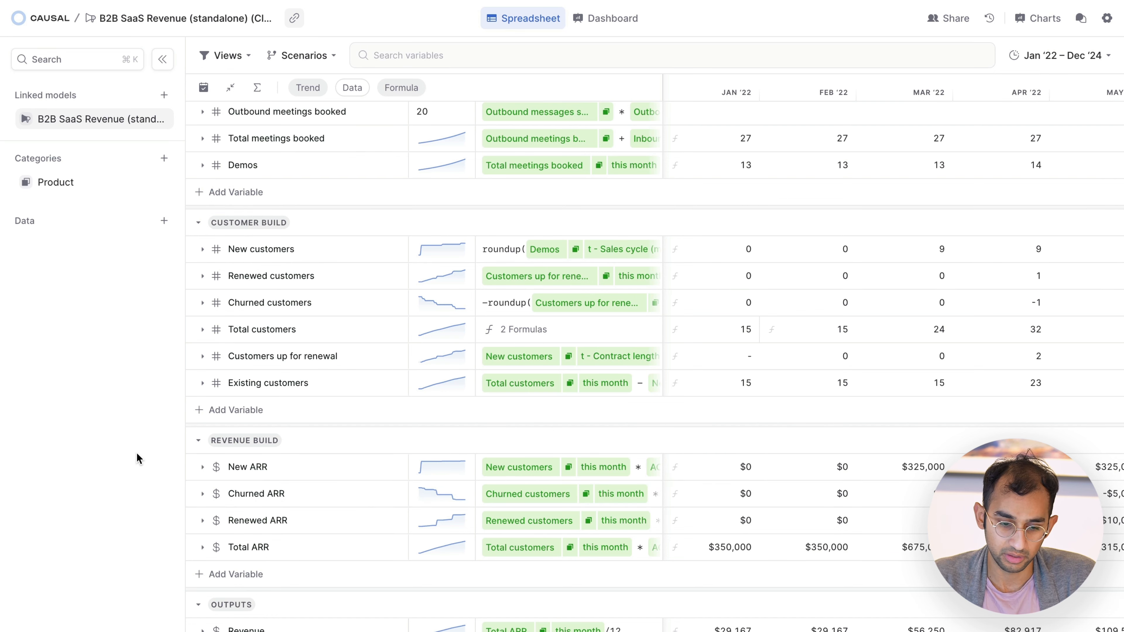
left_click(600, 26)
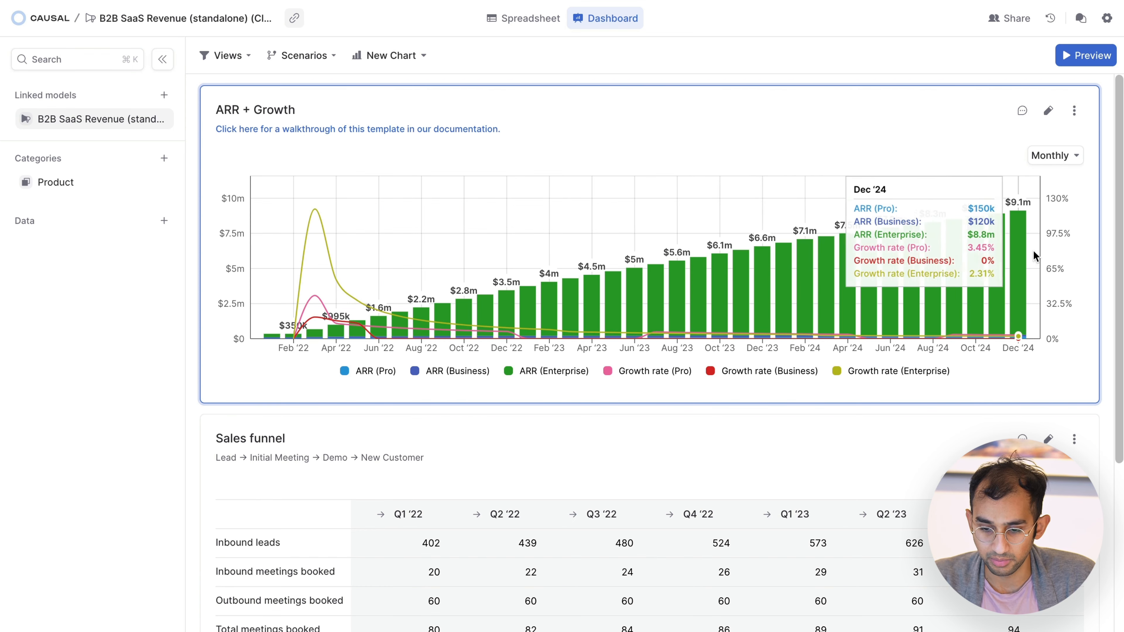
Step: Edit the ARR + Growth chart to remove its Product category breakdown and add a Product filter control
left_click(1048, 111)
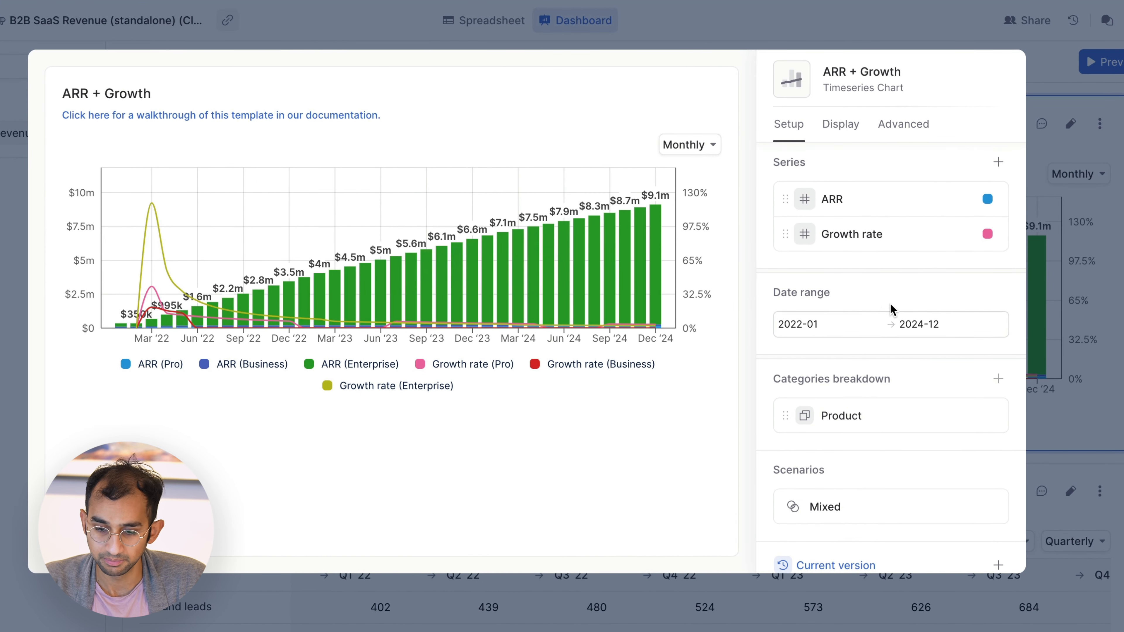
scroll(873, 381, "down", 2)
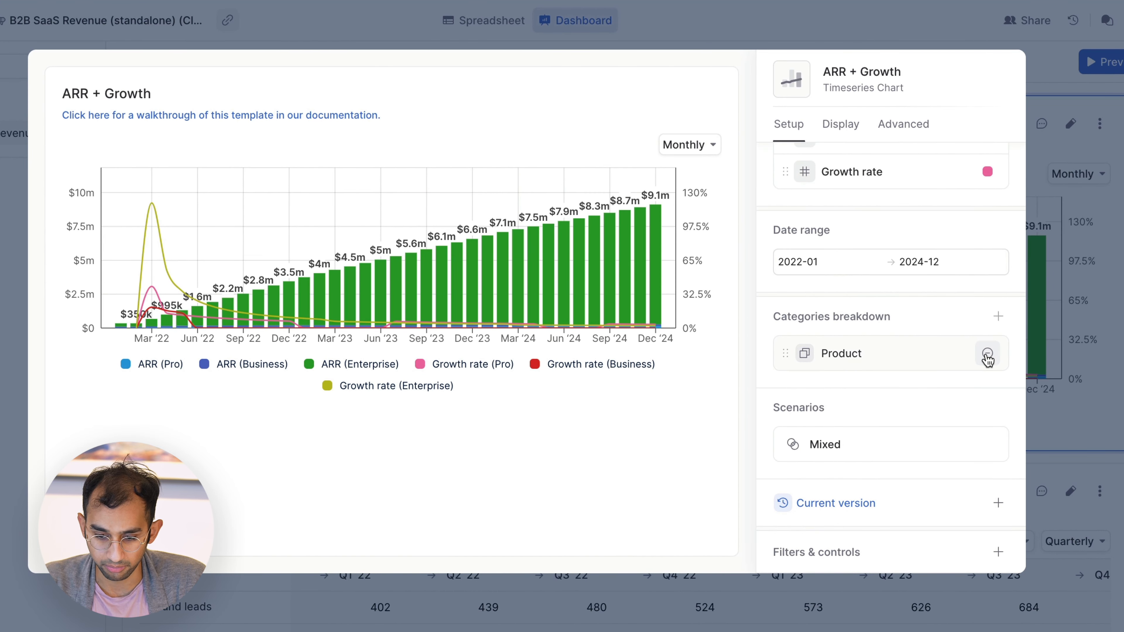
left_click(987, 354)
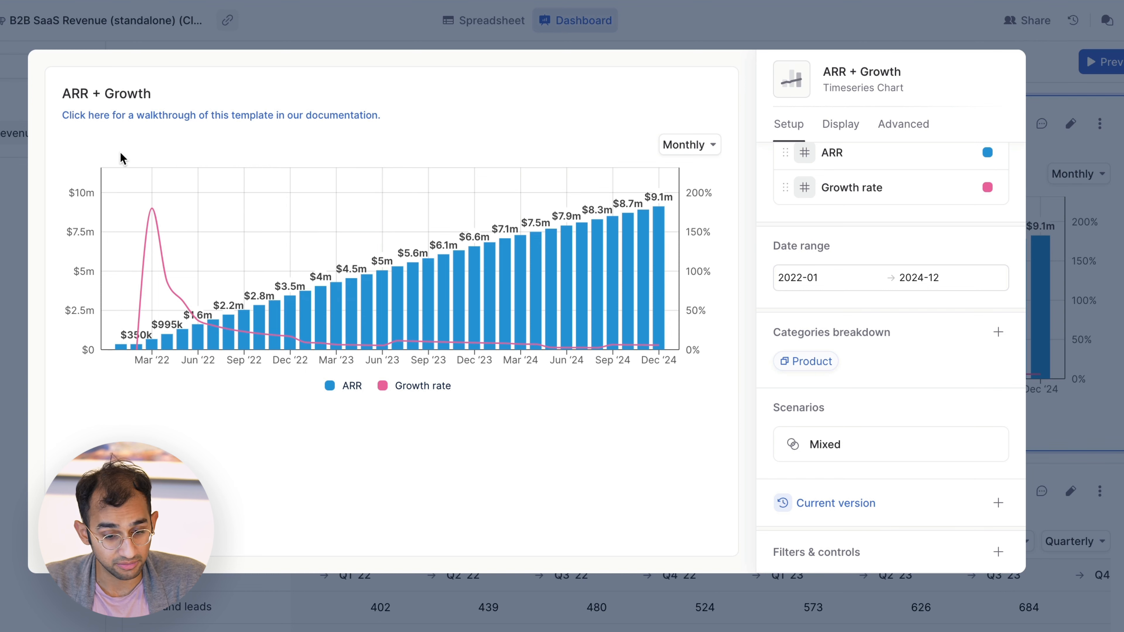
left_click(998, 552)
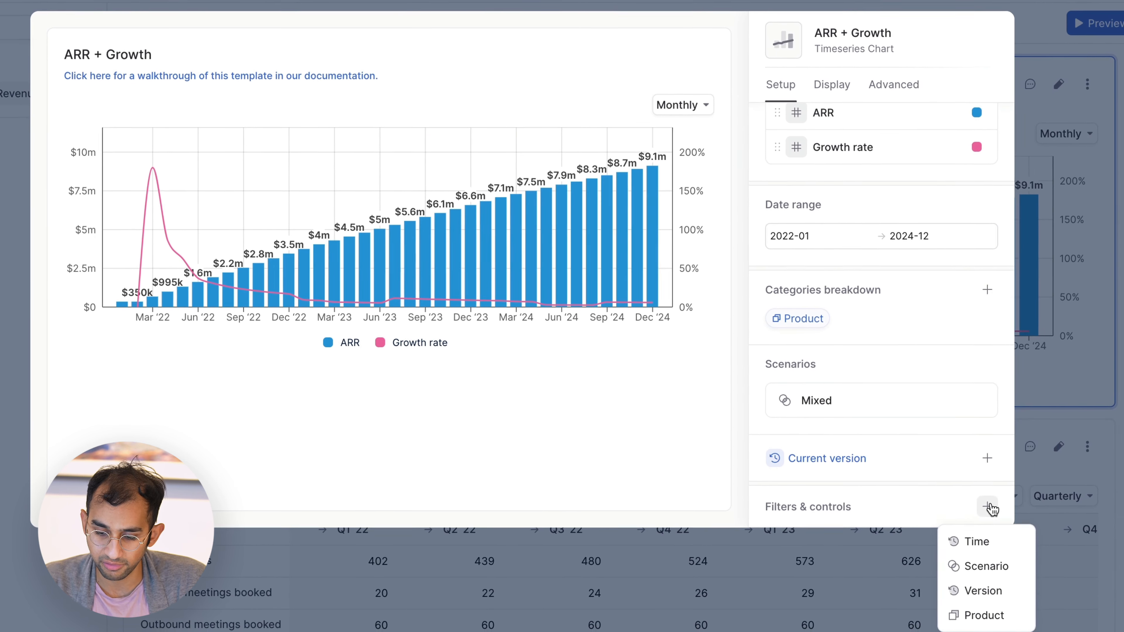
left_click(976, 610)
Step: View the ARR + Growth chart filtered to Business, Enterprise and Pro, return the Product filter to All, and close the chart editor
left_click(98, 102)
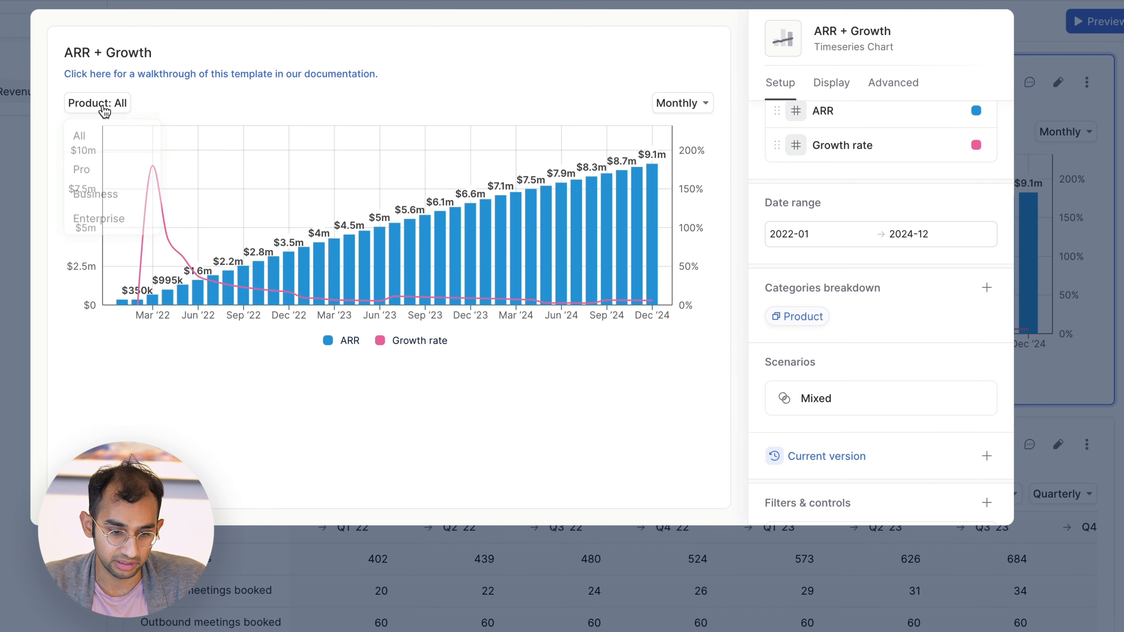
left_click(111, 193)
left_click(111, 103)
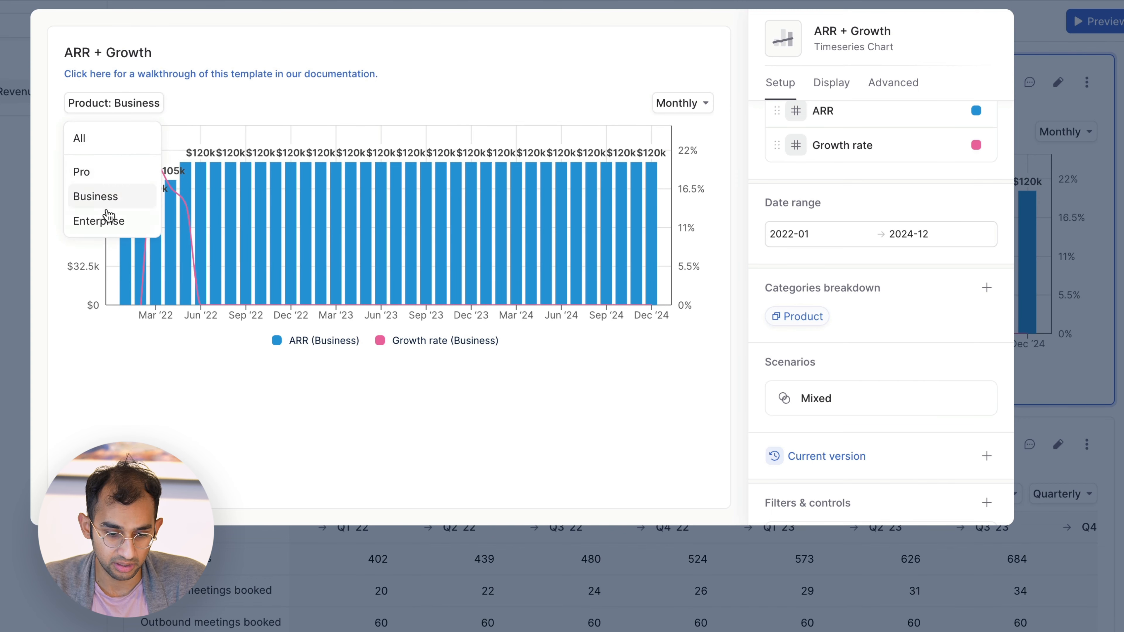
left_click(106, 218)
left_click(106, 106)
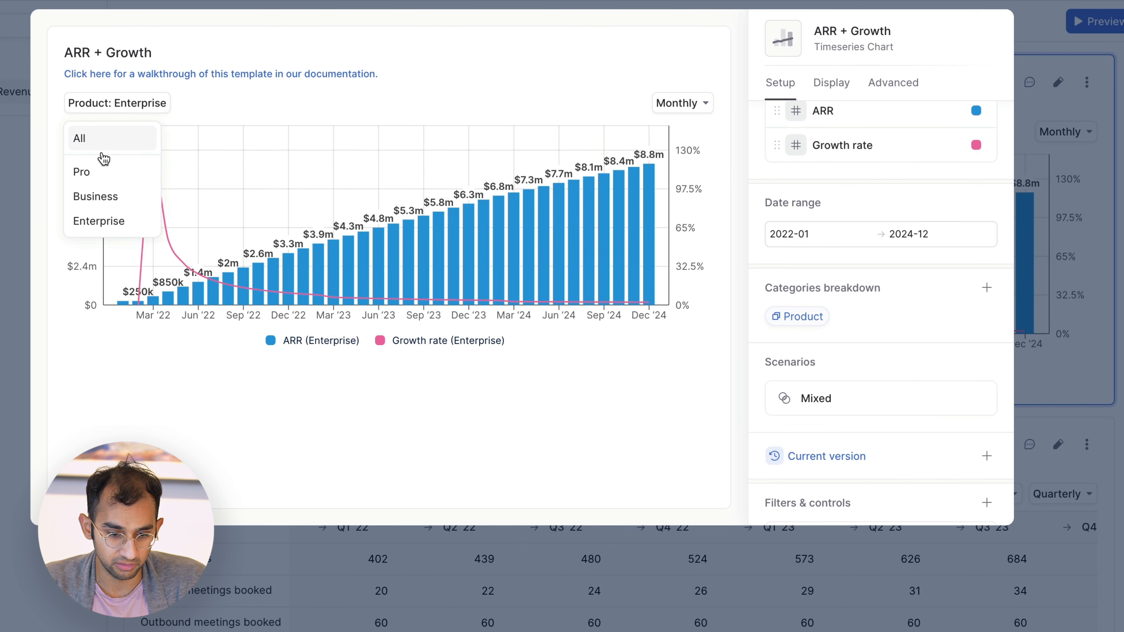
left_click(102, 170)
left_click(114, 107)
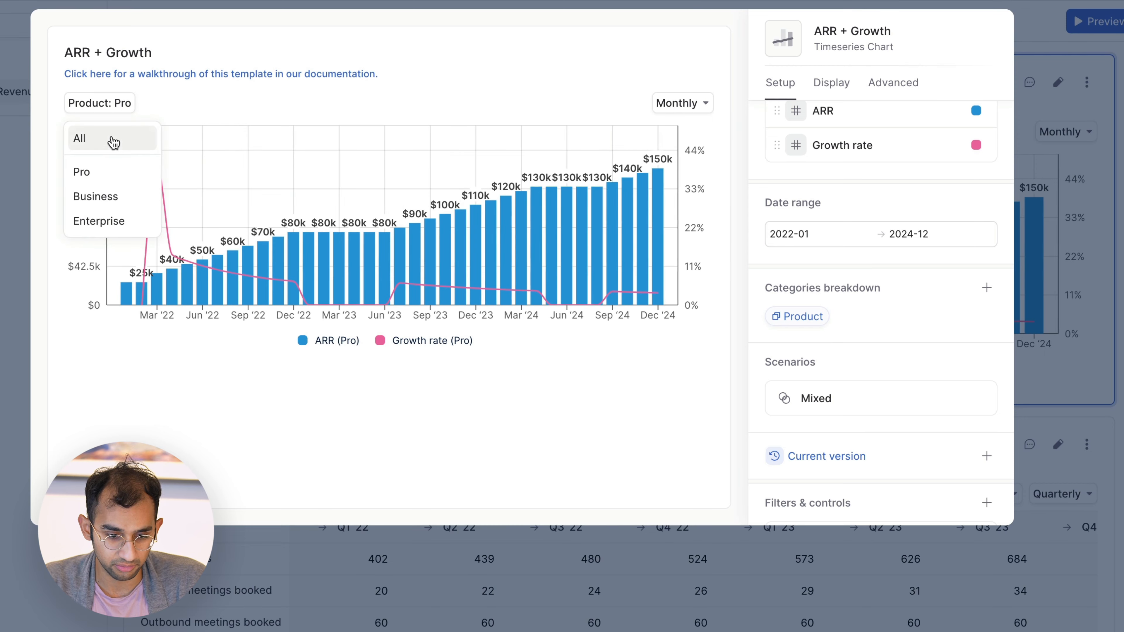
left_click(113, 140)
left_click(26, 248)
scroll(428, 442, "down", 5)
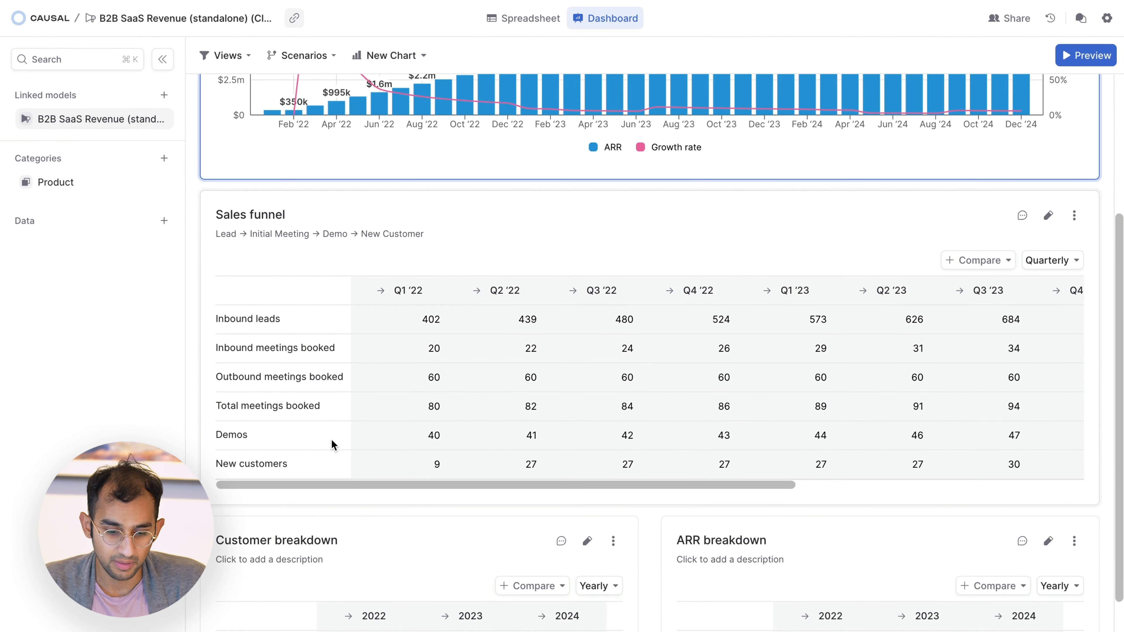
Step: Add Product to the rows of the ARR breakdown table with its totals shown, and close the chart editor
scroll(334, 445, "down", 4)
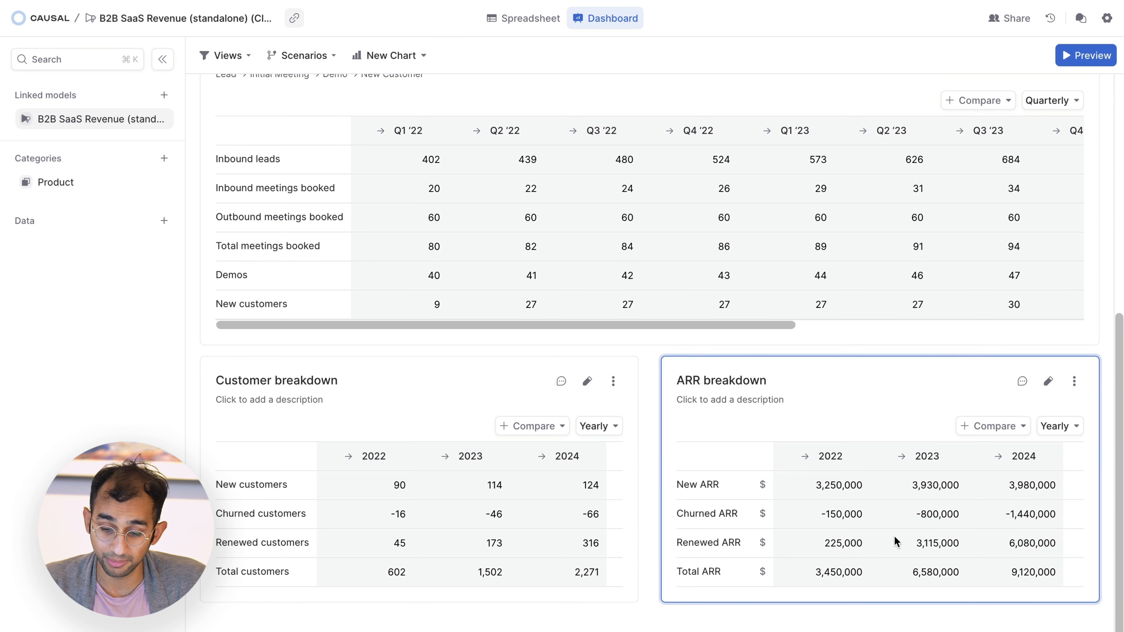
left_click(1047, 382)
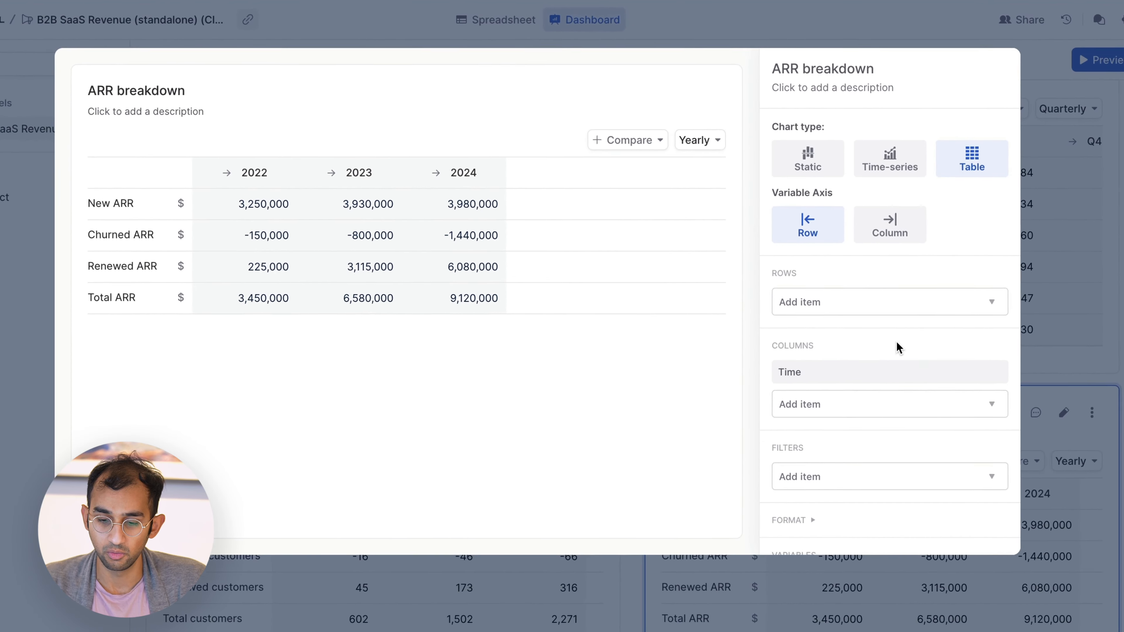
left_click(853, 310)
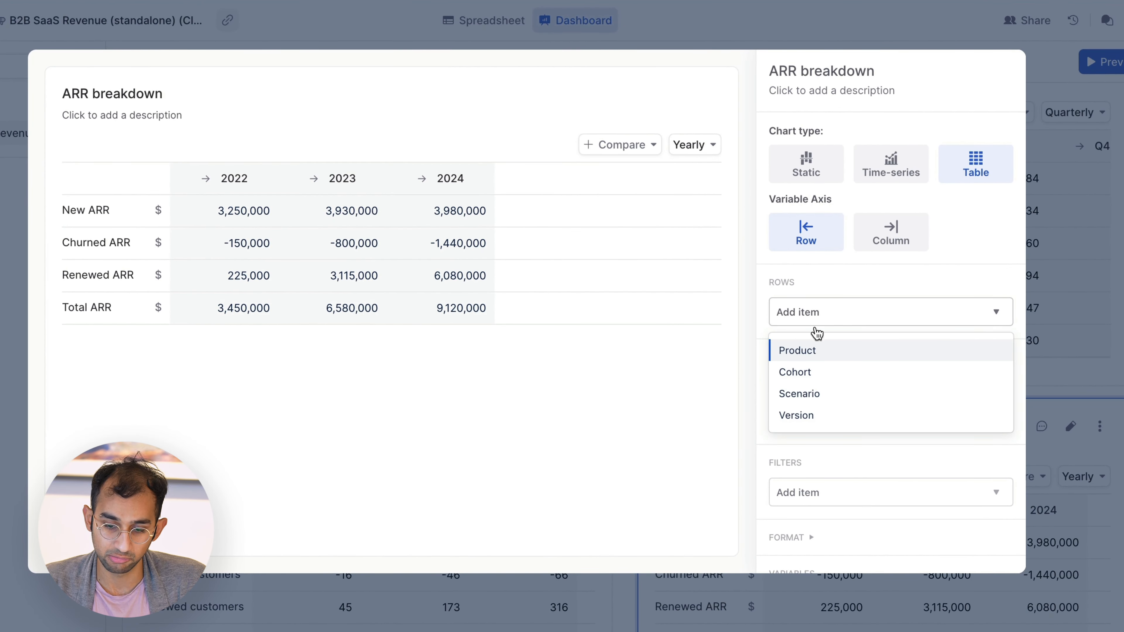
left_click(803, 350)
mouse_move(829, 317)
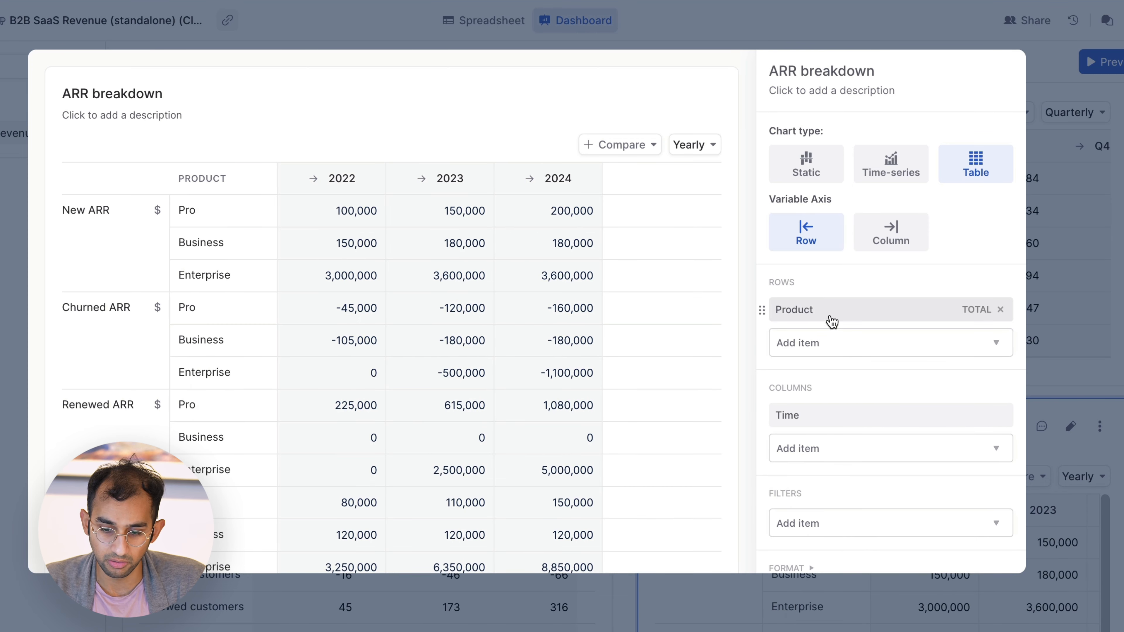
left_click(971, 310)
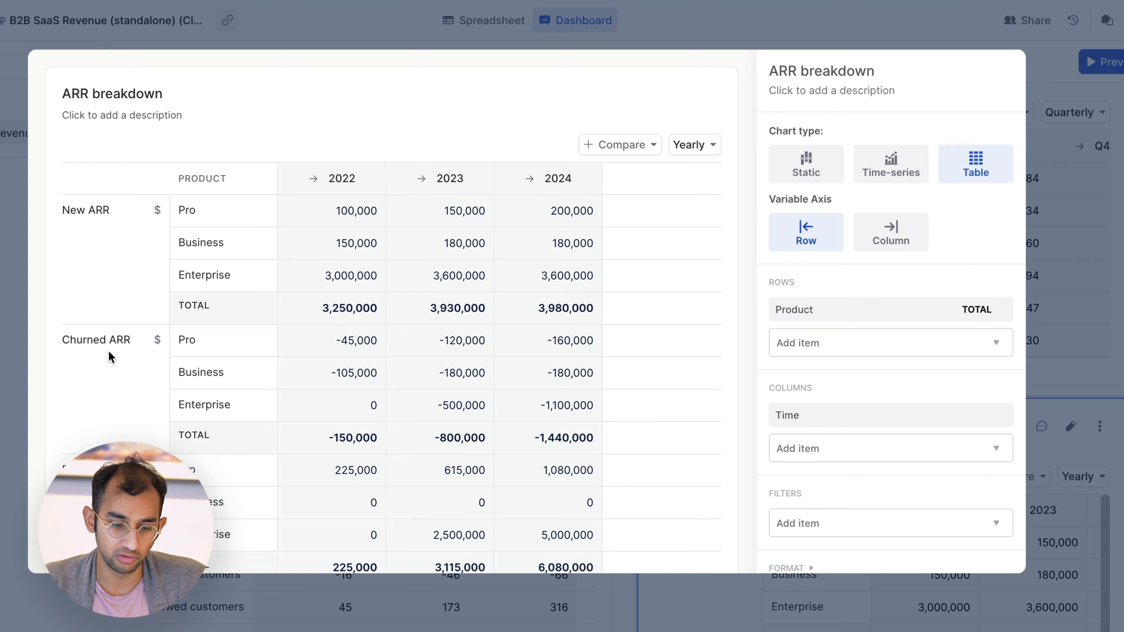
scroll(111, 356, "down", 4)
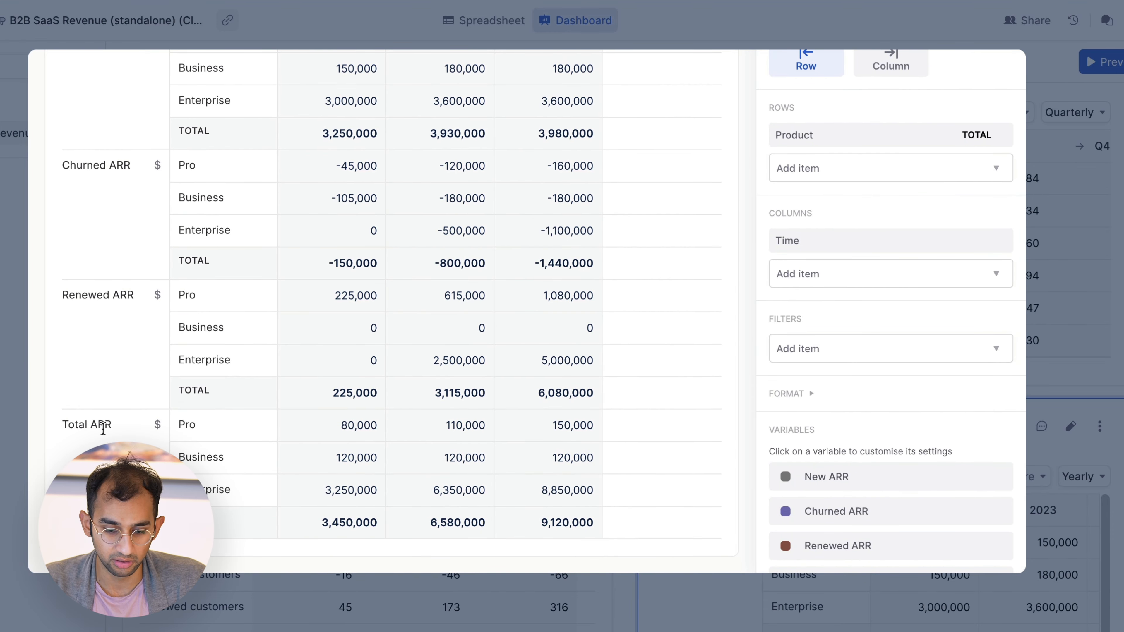
scroll(104, 429, "up", 4)
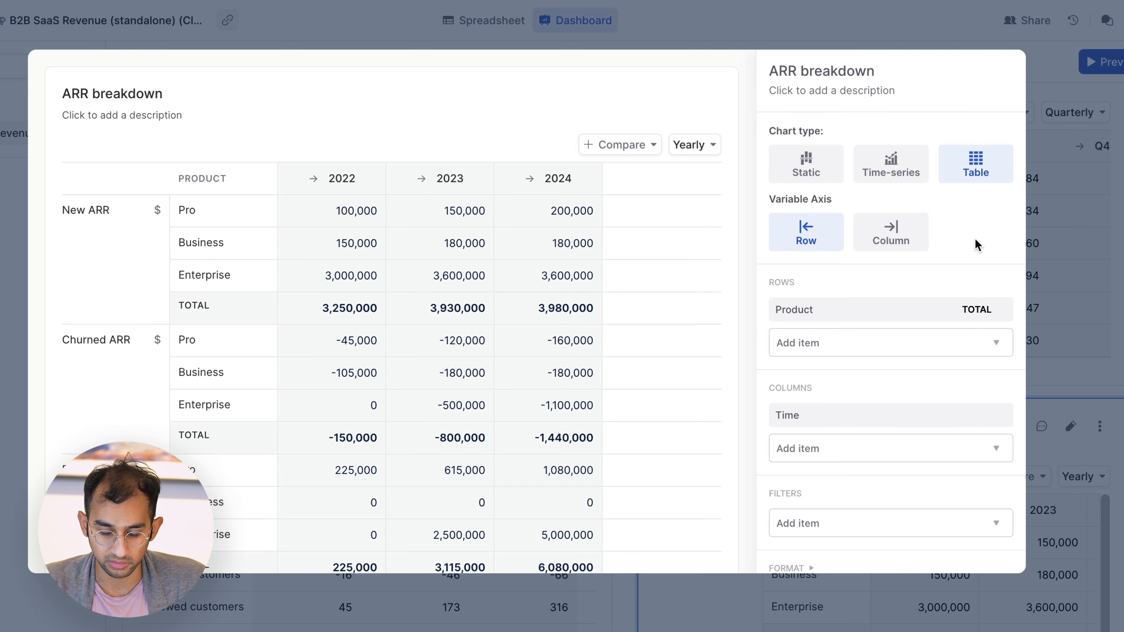
left_click(1086, 250)
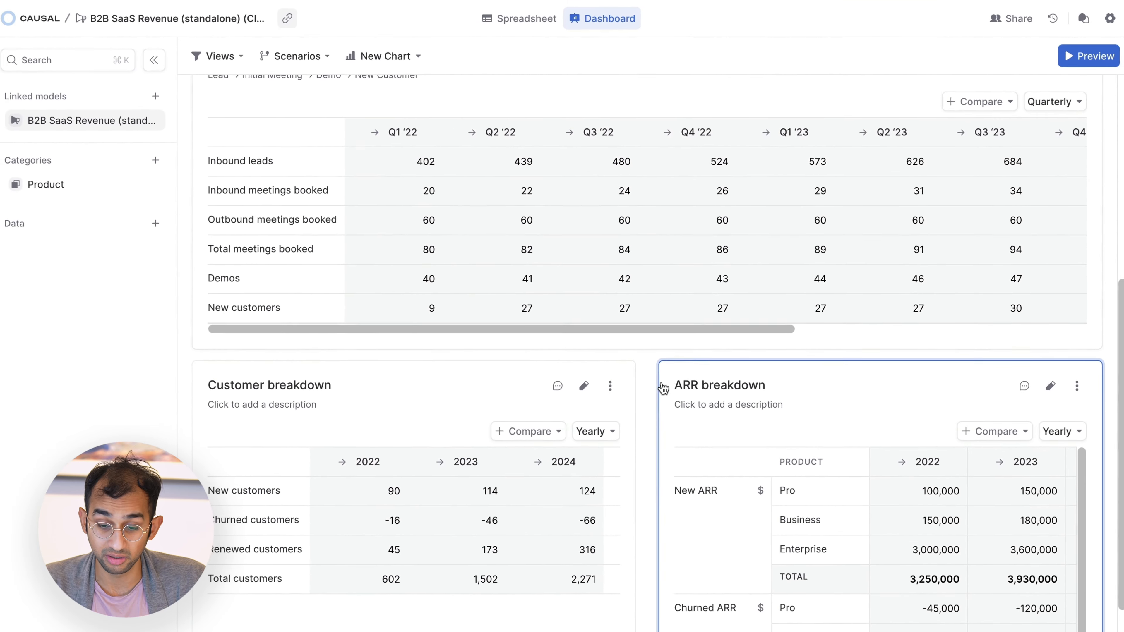
Step: Return to the model's spreadsheet and link the Financial Model to it
scroll(617, 409, "up", 3)
scroll(643, 365, "up", 5)
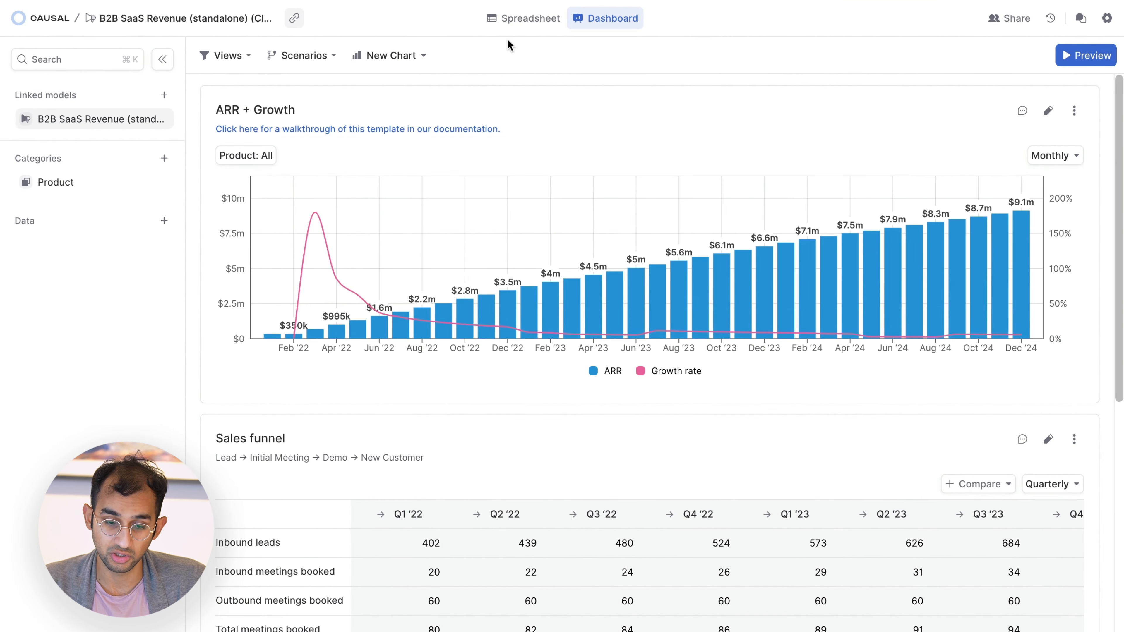
left_click(512, 19)
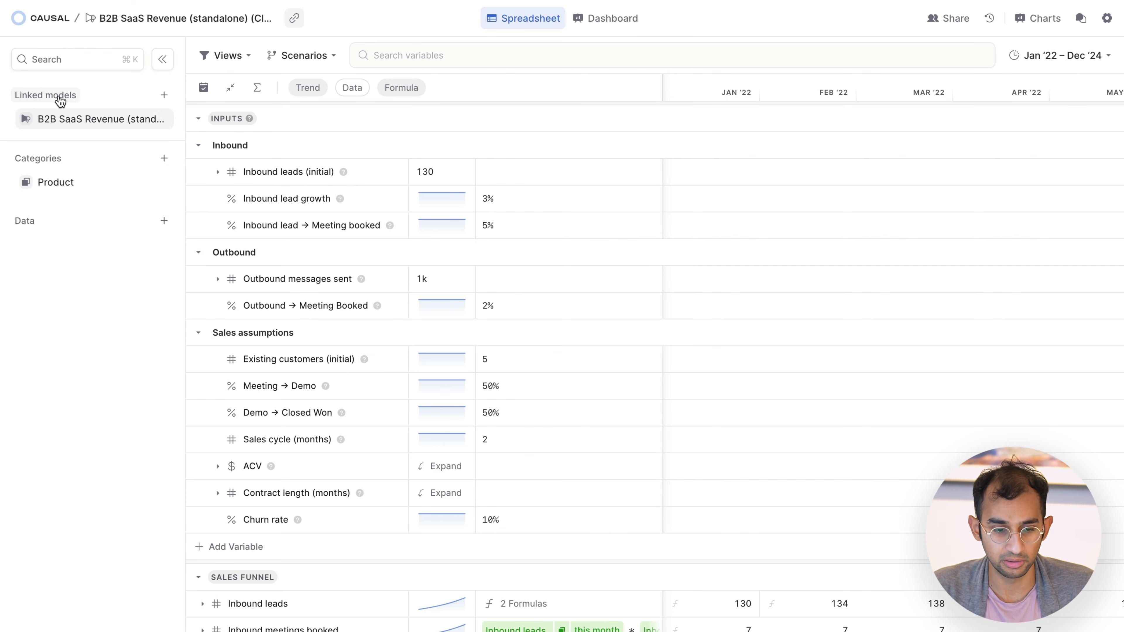
left_click(163, 95)
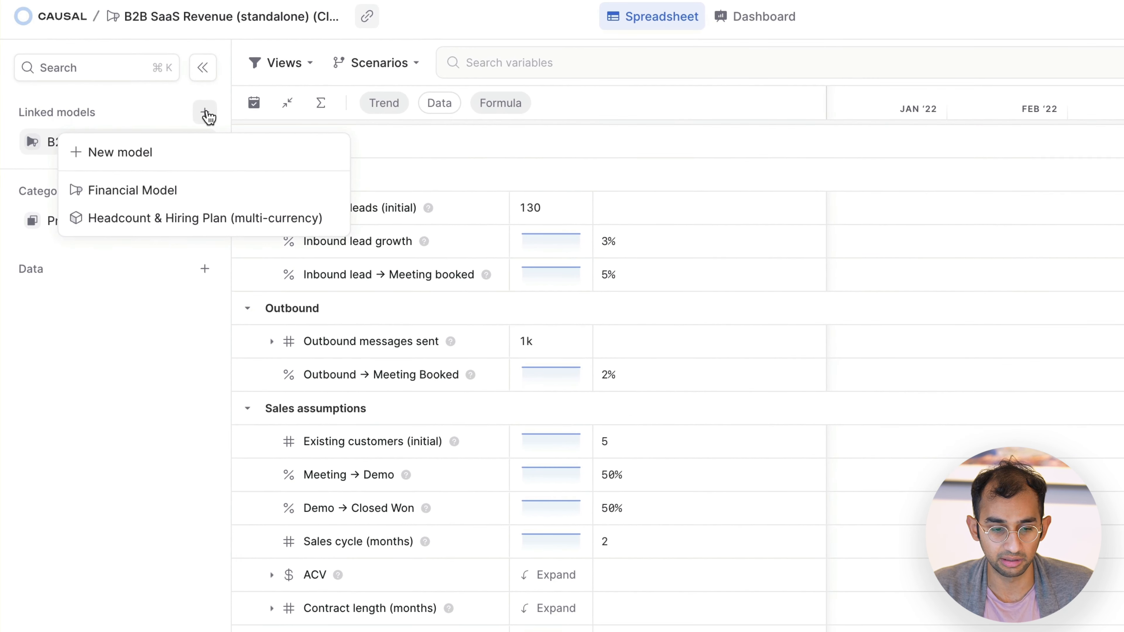
left_click(149, 200)
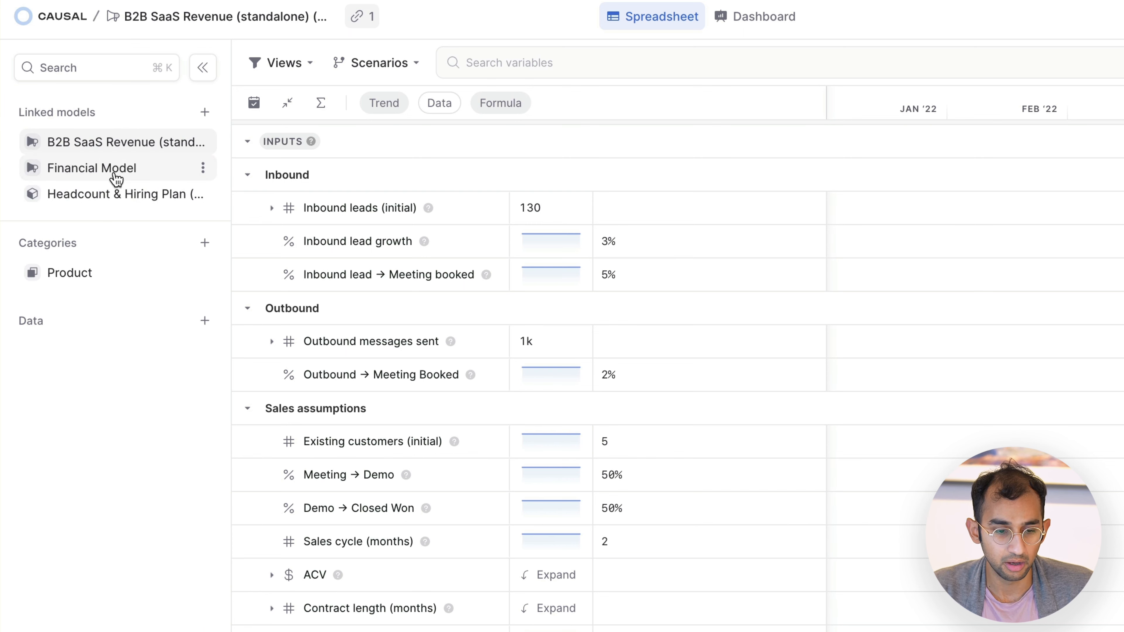
Step: Open the linked Financial Model and look over its spreadsheet
left_click(117, 180)
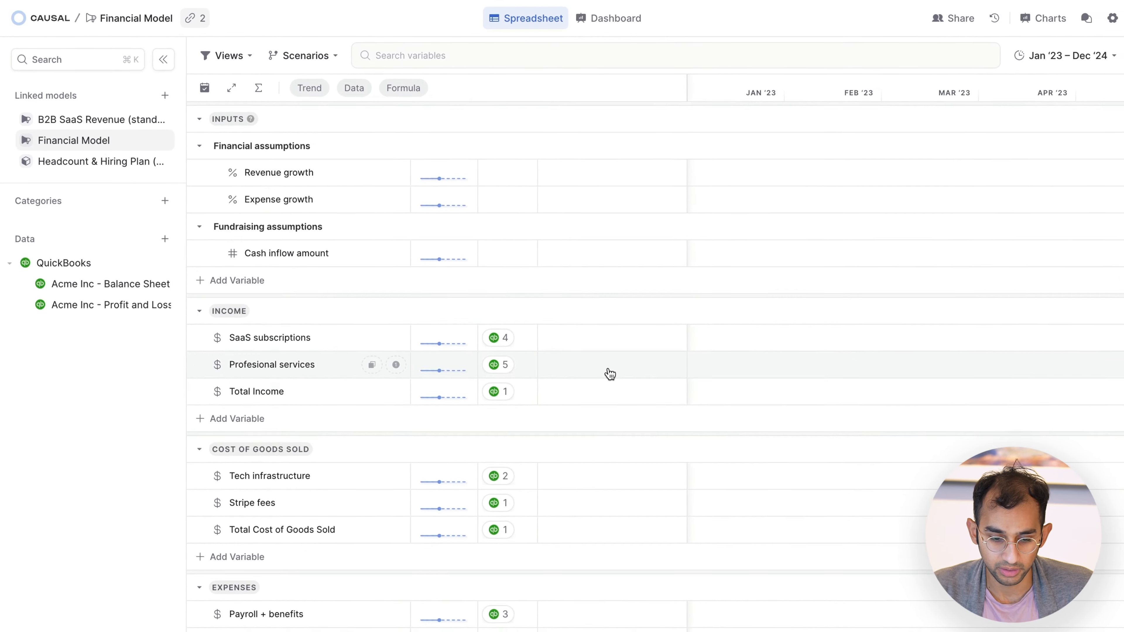
scroll(610, 373, "down", 2)
scroll(604, 371, "up", 3)
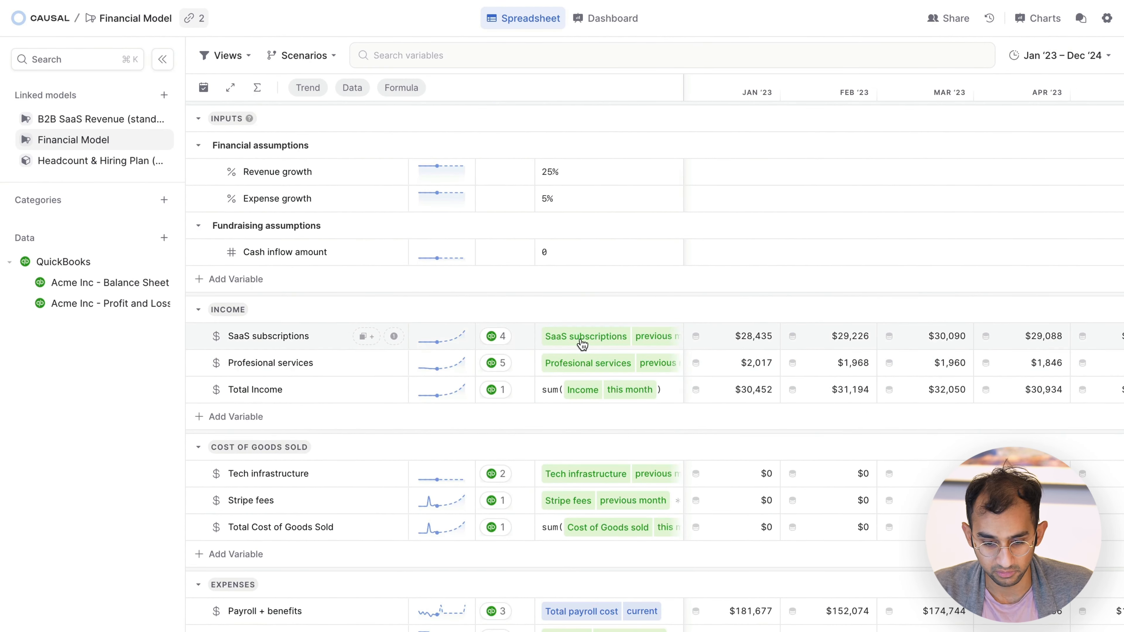
Step: Replace the SaaS subscriptions formula under Income with the current Revenue output from the linked B2B SaaS Revenue (standalone) (Cloned) model
left_click(577, 332)
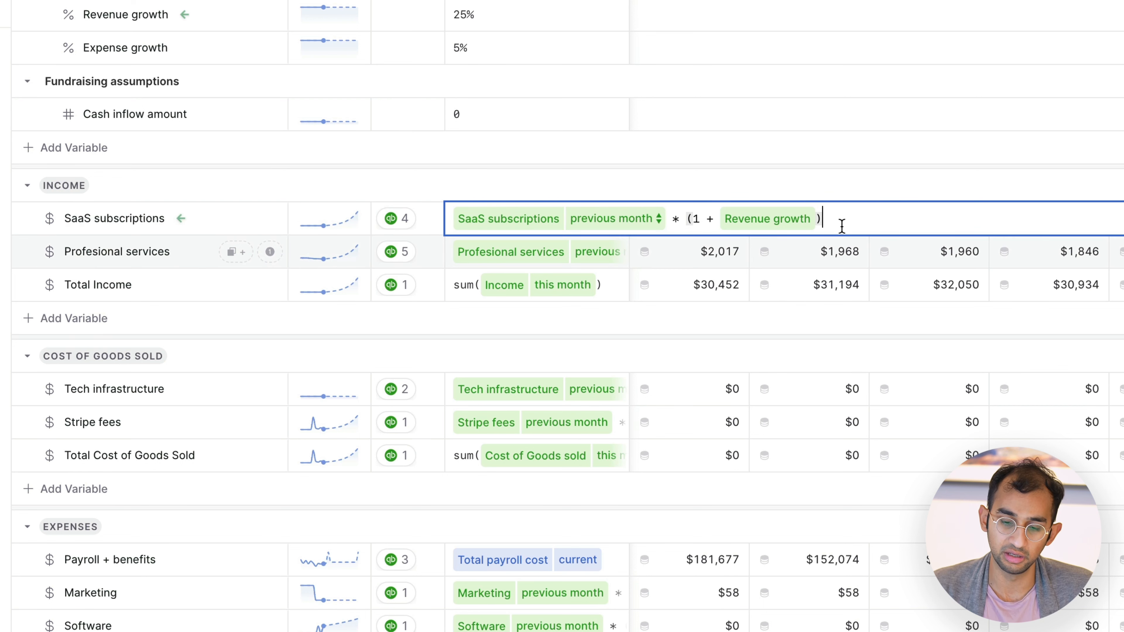
key("BackSpace")
key("BackSpace")
key("BackSpace")
key("BackSpace")
key("BackSpace")
key("BackSpace")
key("BackSpace")
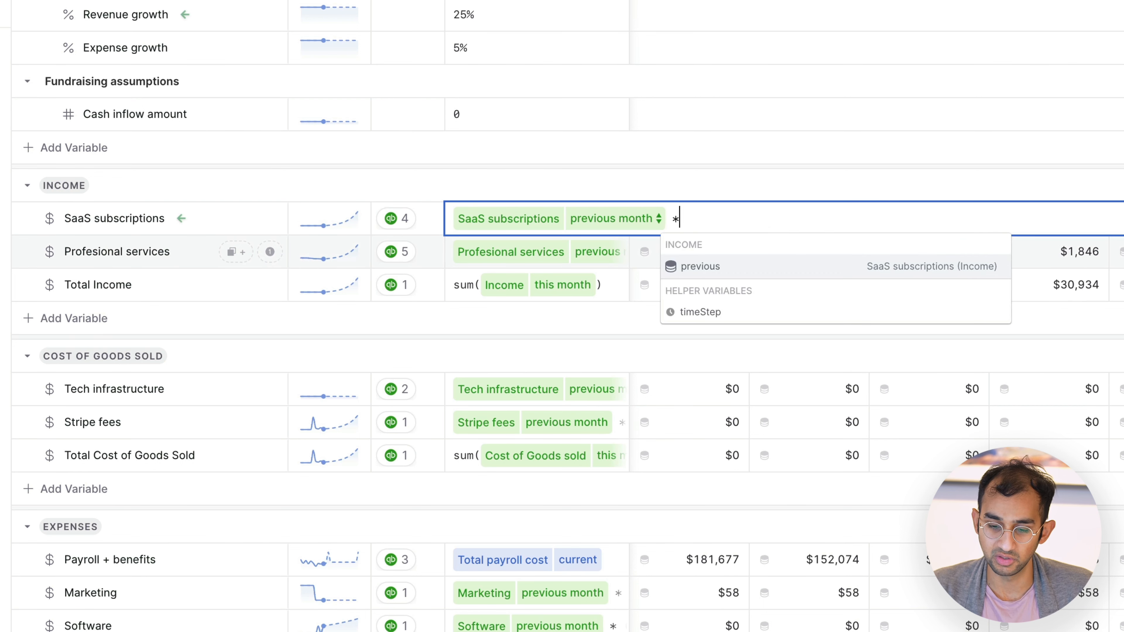
key("BackSpace")
key("BackSpace")
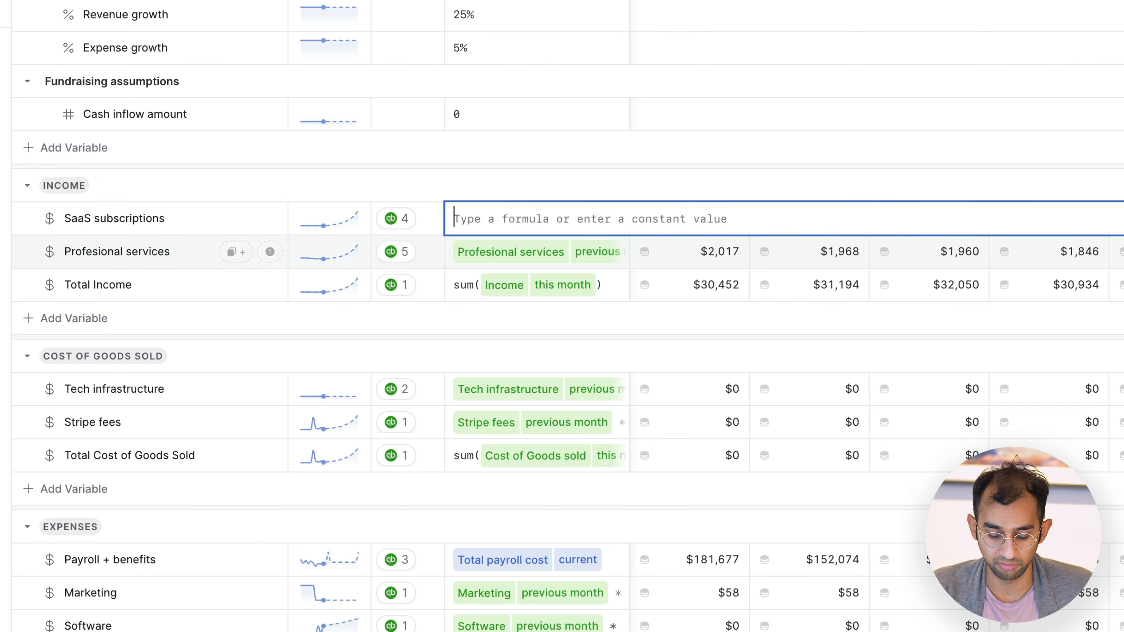
type("revenue")
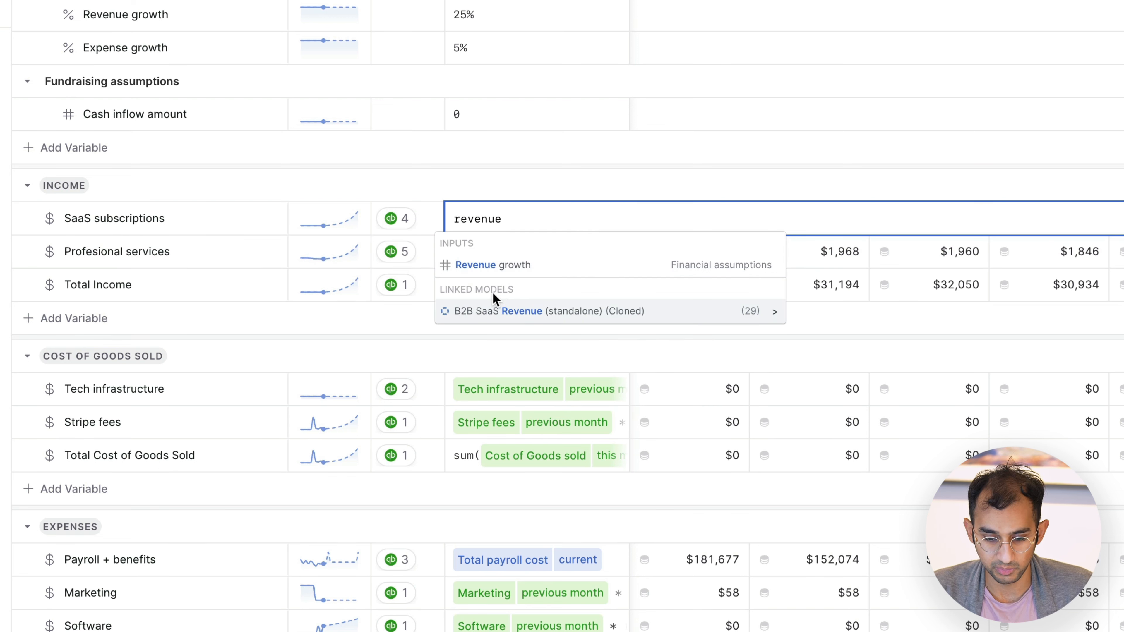
left_click(509, 320)
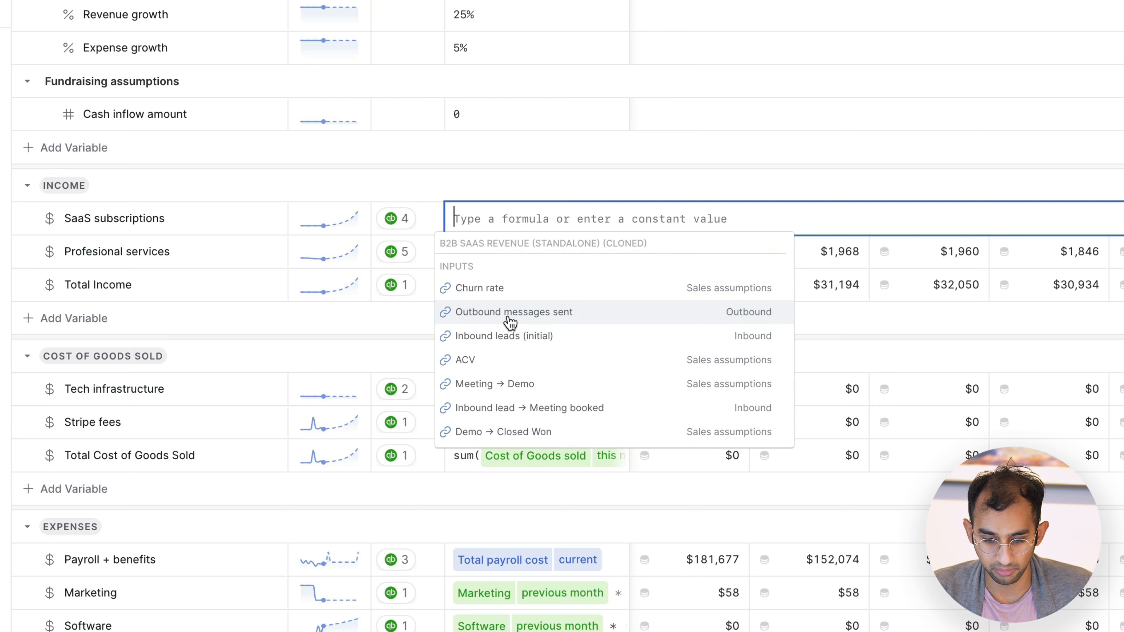
type("revenue")
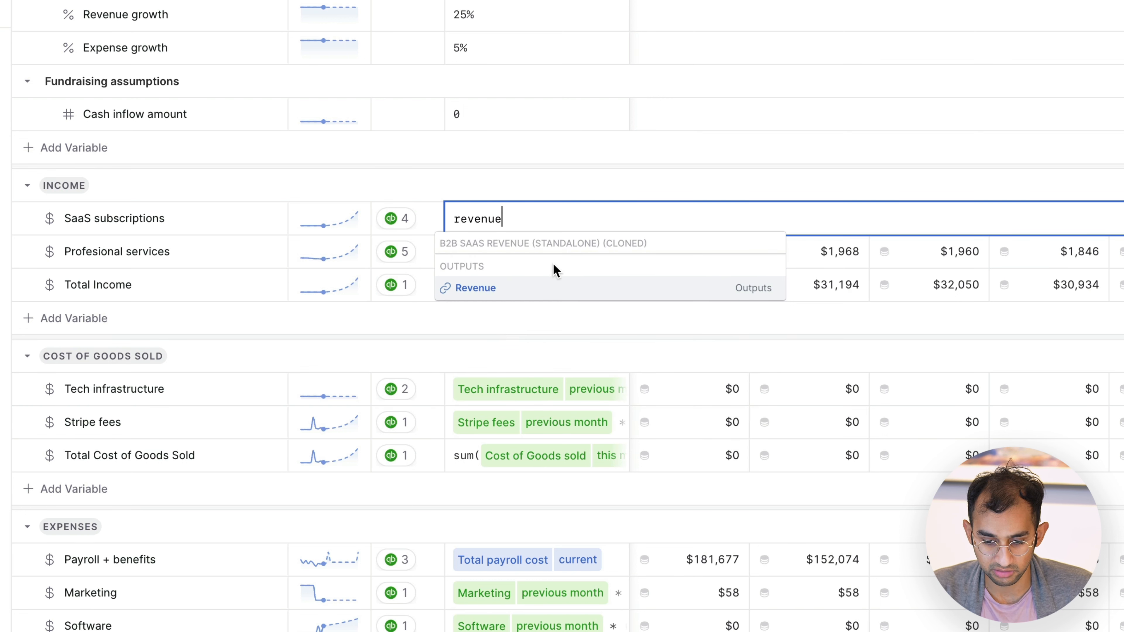
left_click(491, 290)
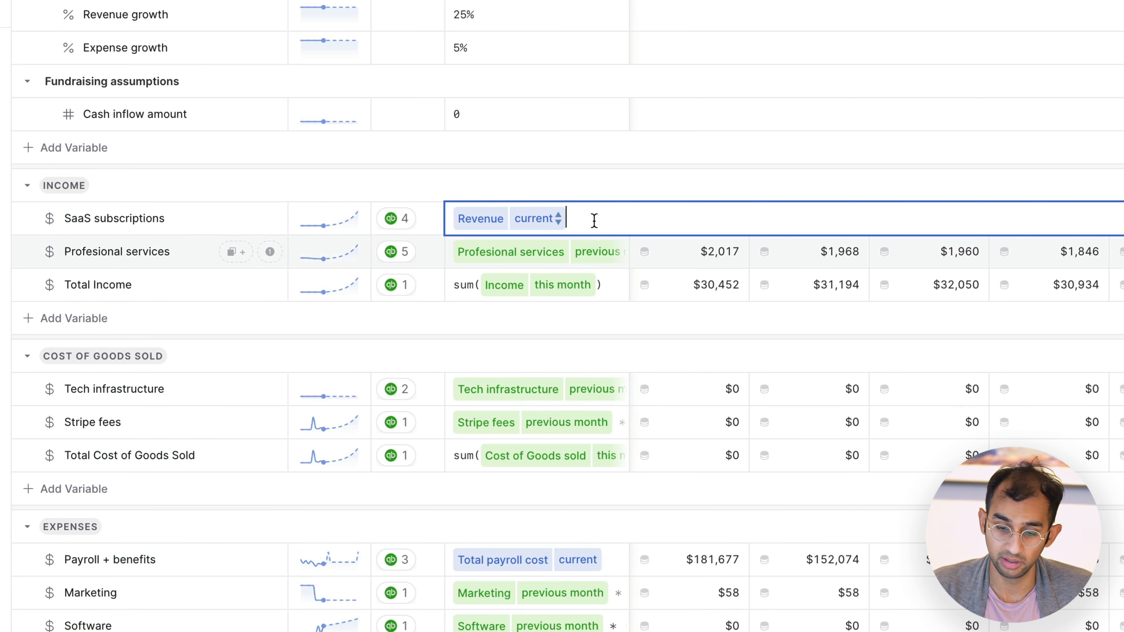
key("Return")
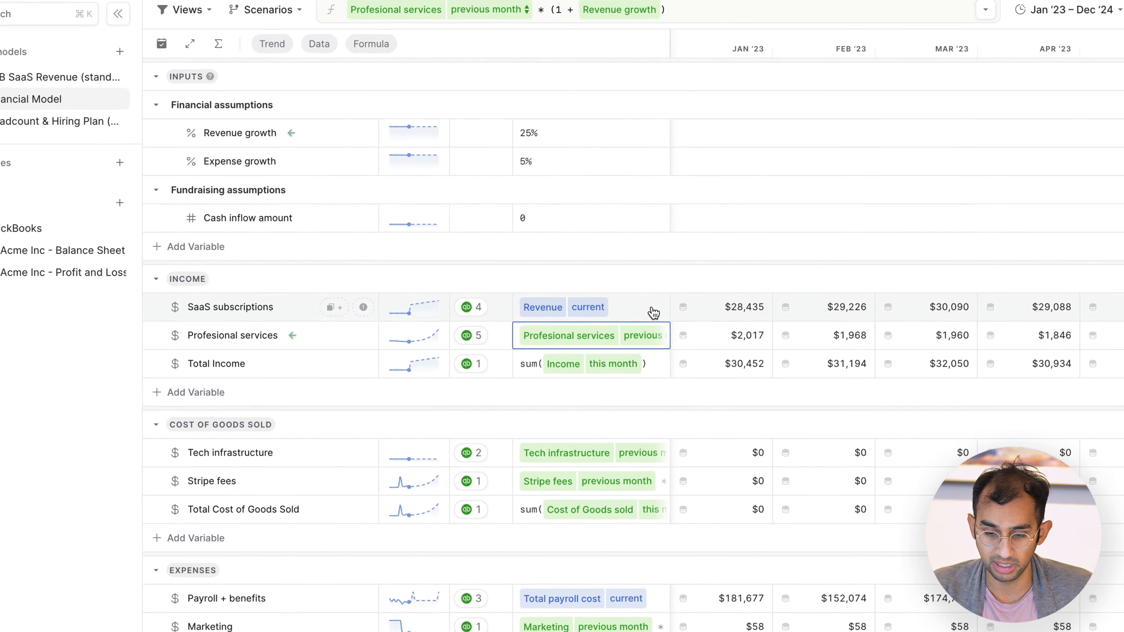
Step: Examine the SaaS subscriptions row across the months, comparing the actuals through October 2023 with the forecast from November 2023
left_click(659, 341)
scroll(748, 343, "right", 10)
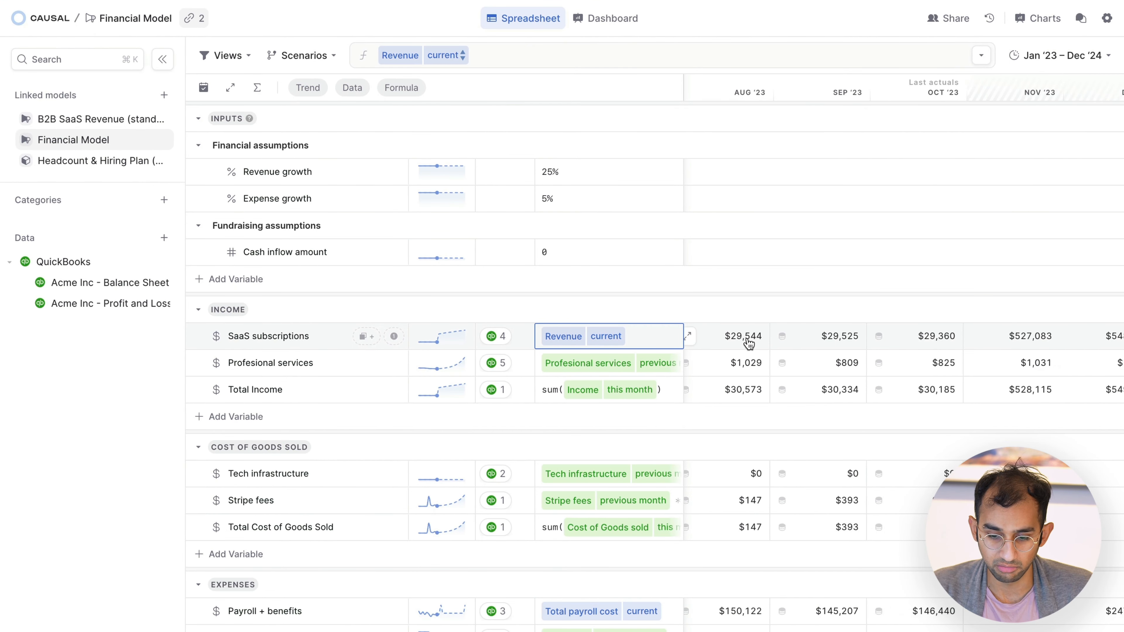
scroll(748, 343, "left", 5)
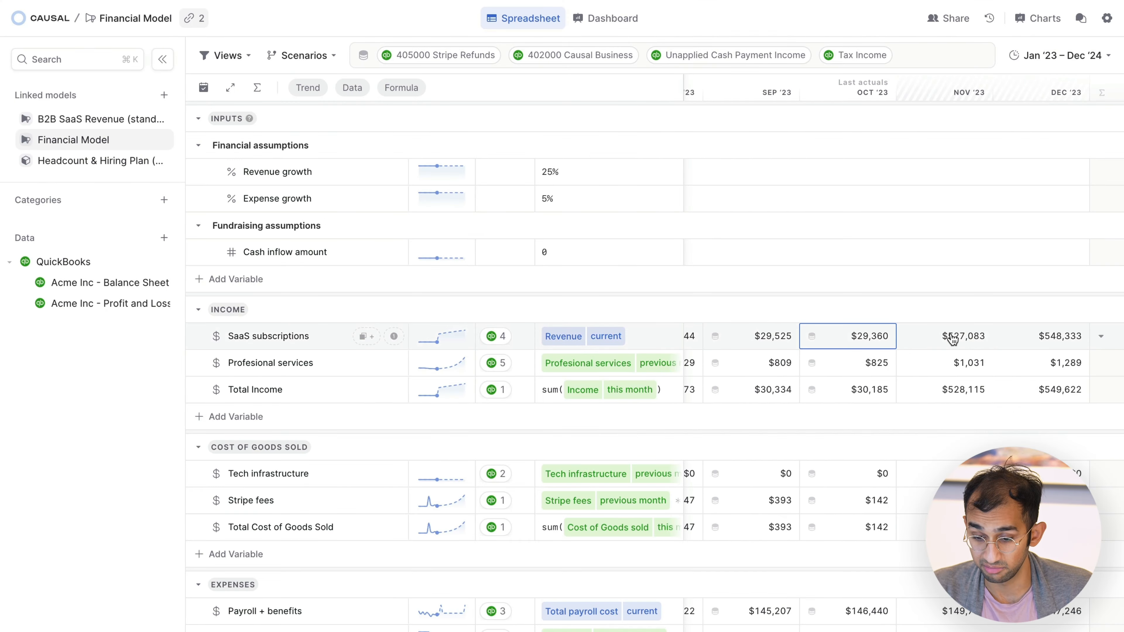
left_click(956, 343)
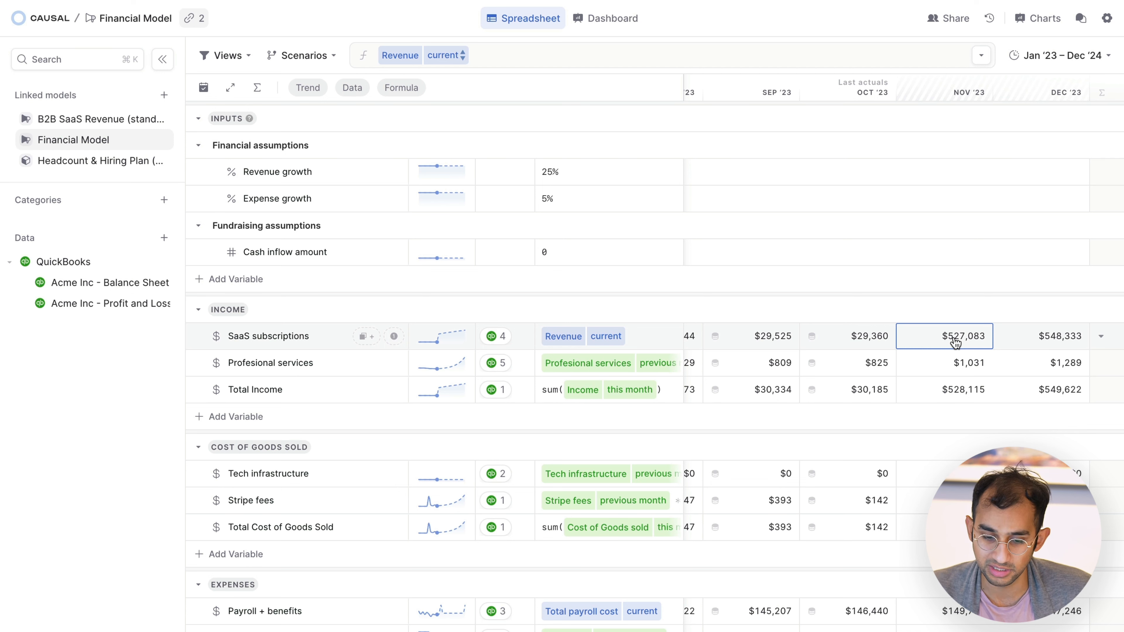
scroll(956, 351, "right", 5)
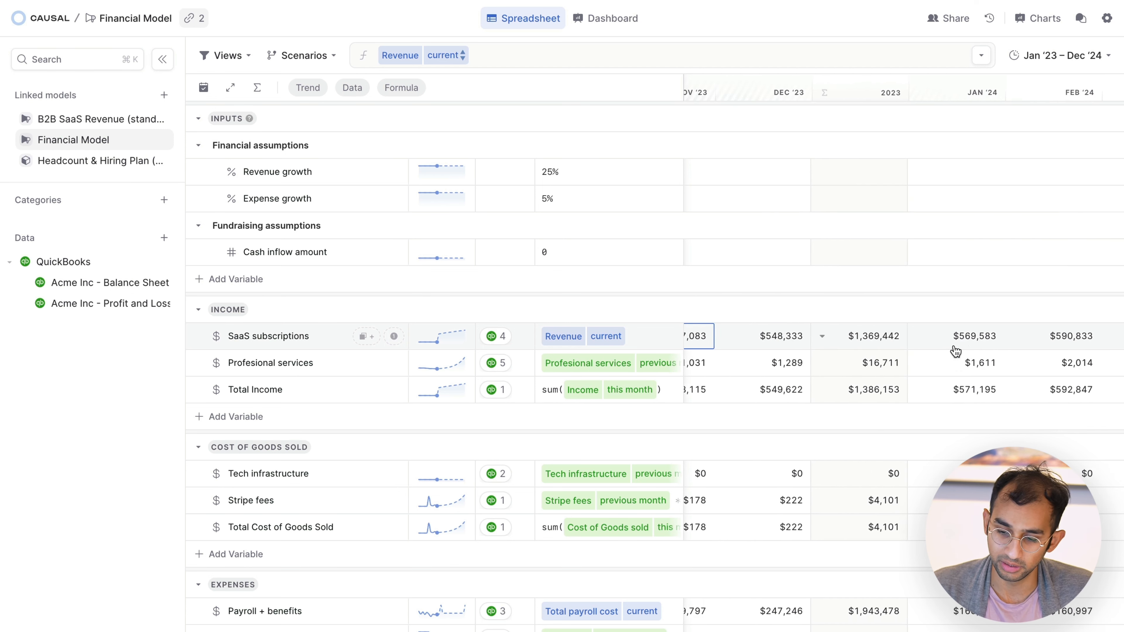
scroll(955, 351, "left", 5)
scroll(955, 350, "left", 10)
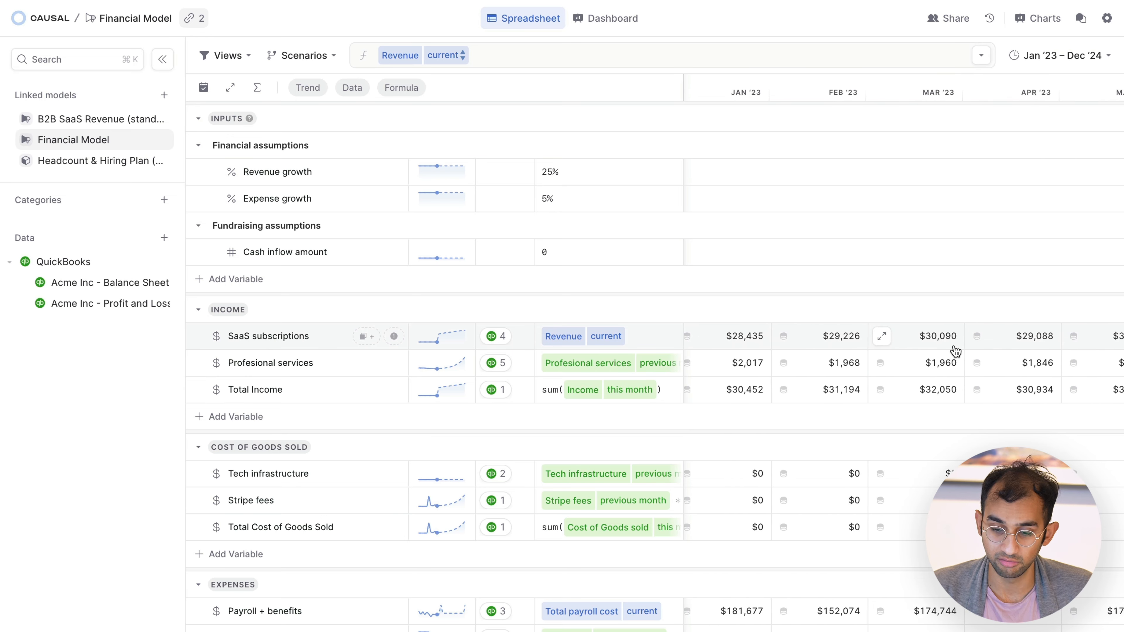